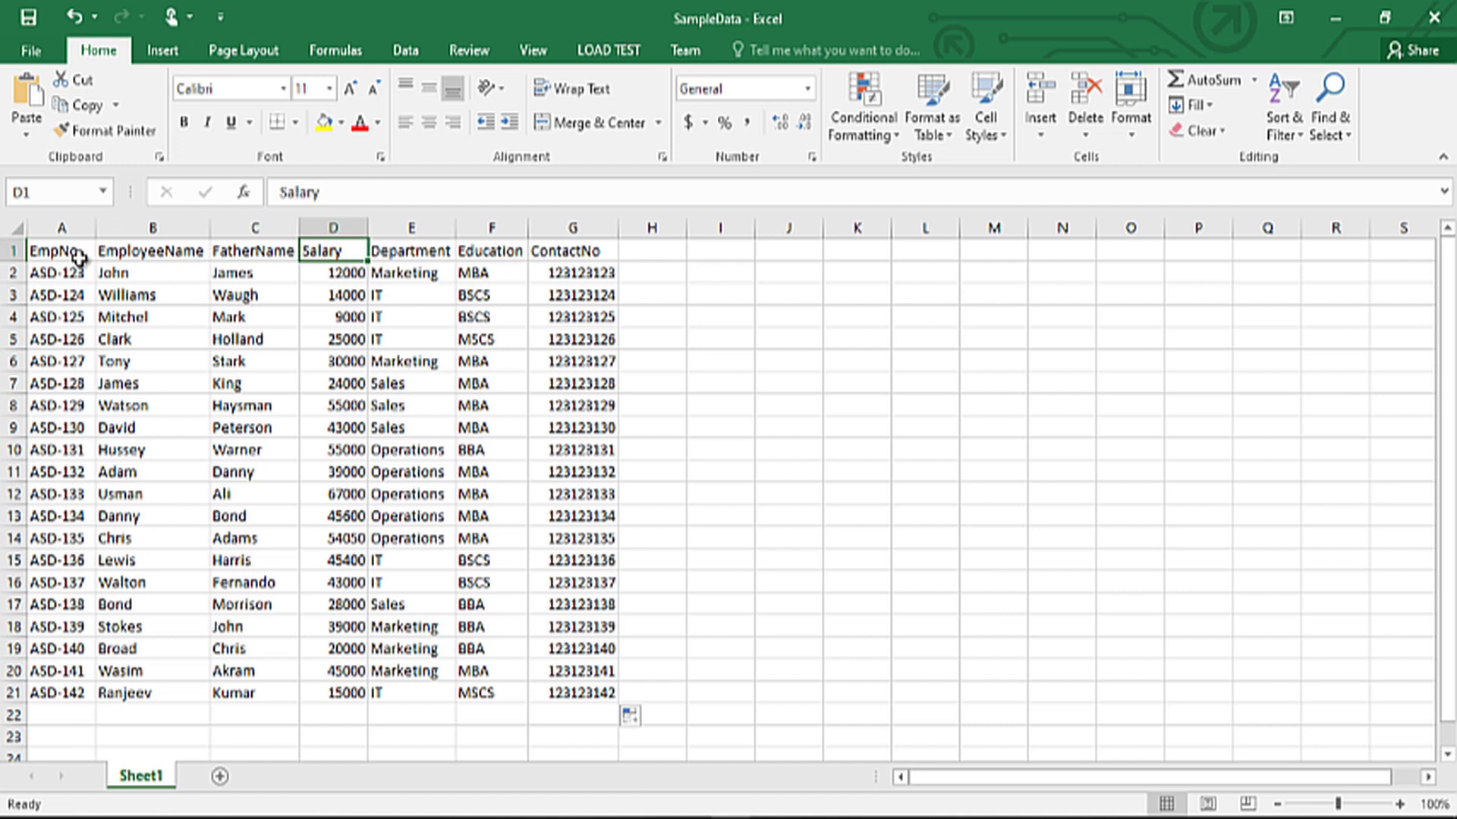
# - Examine the column headers in row 1 of the employee sheet, from EmpNo through ContactNo
pyautogui.press('Right')
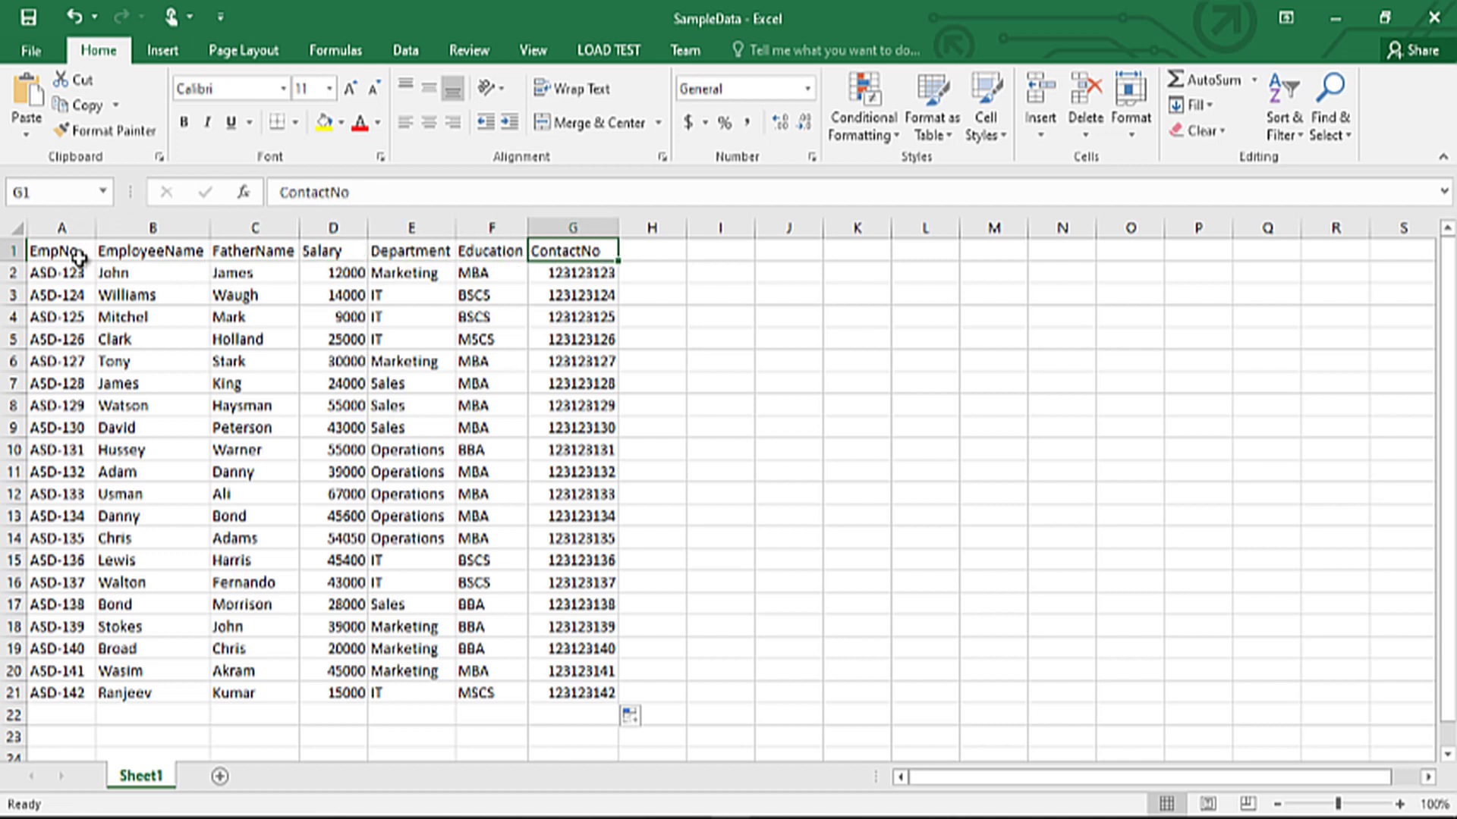
pyautogui.press('Down')
pyautogui.press('Left')
pyautogui.press('Left')
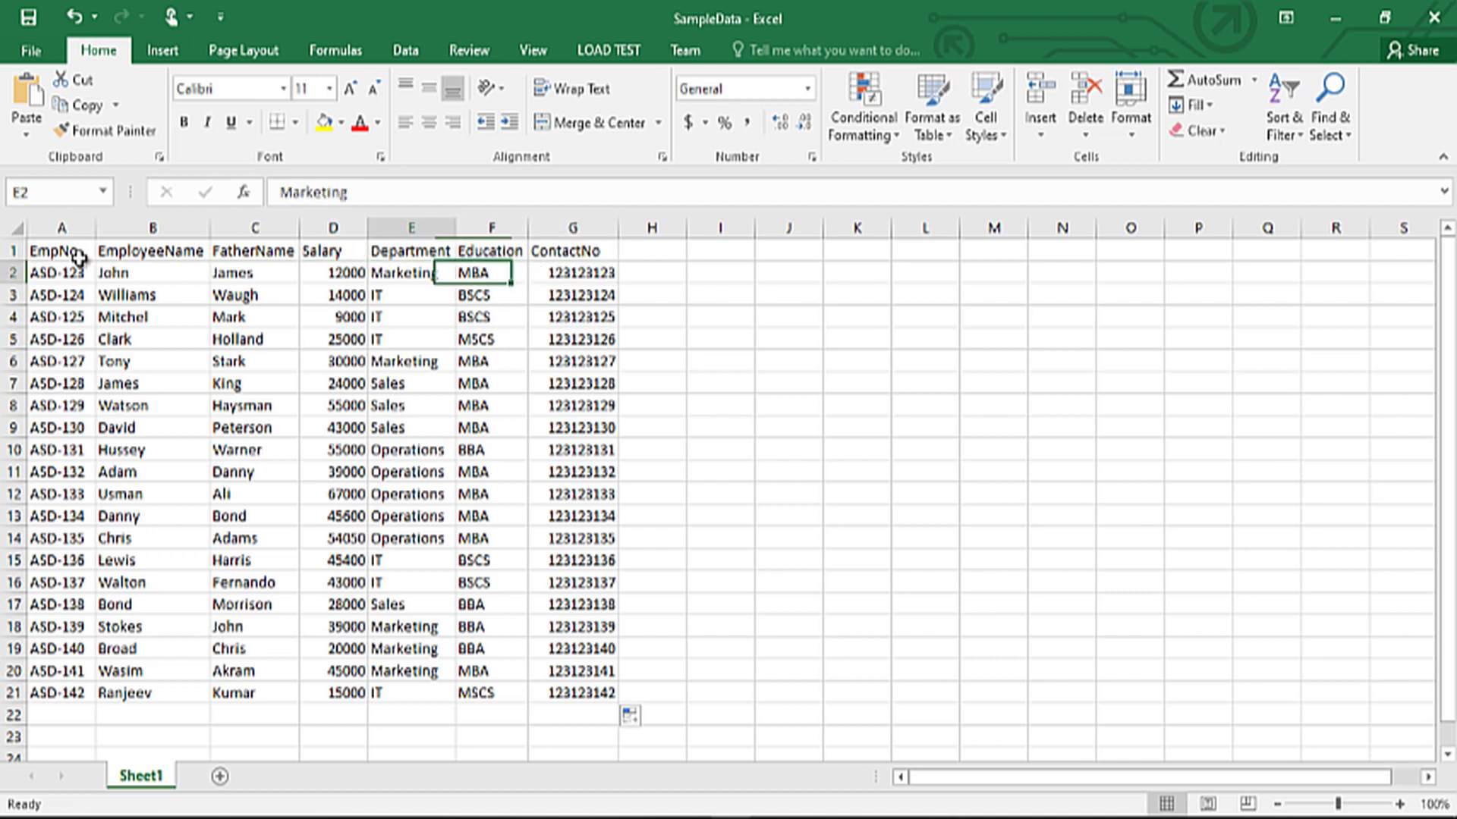
pyautogui.press('Home')
pyautogui.press('Up')
pyautogui.press('Right')
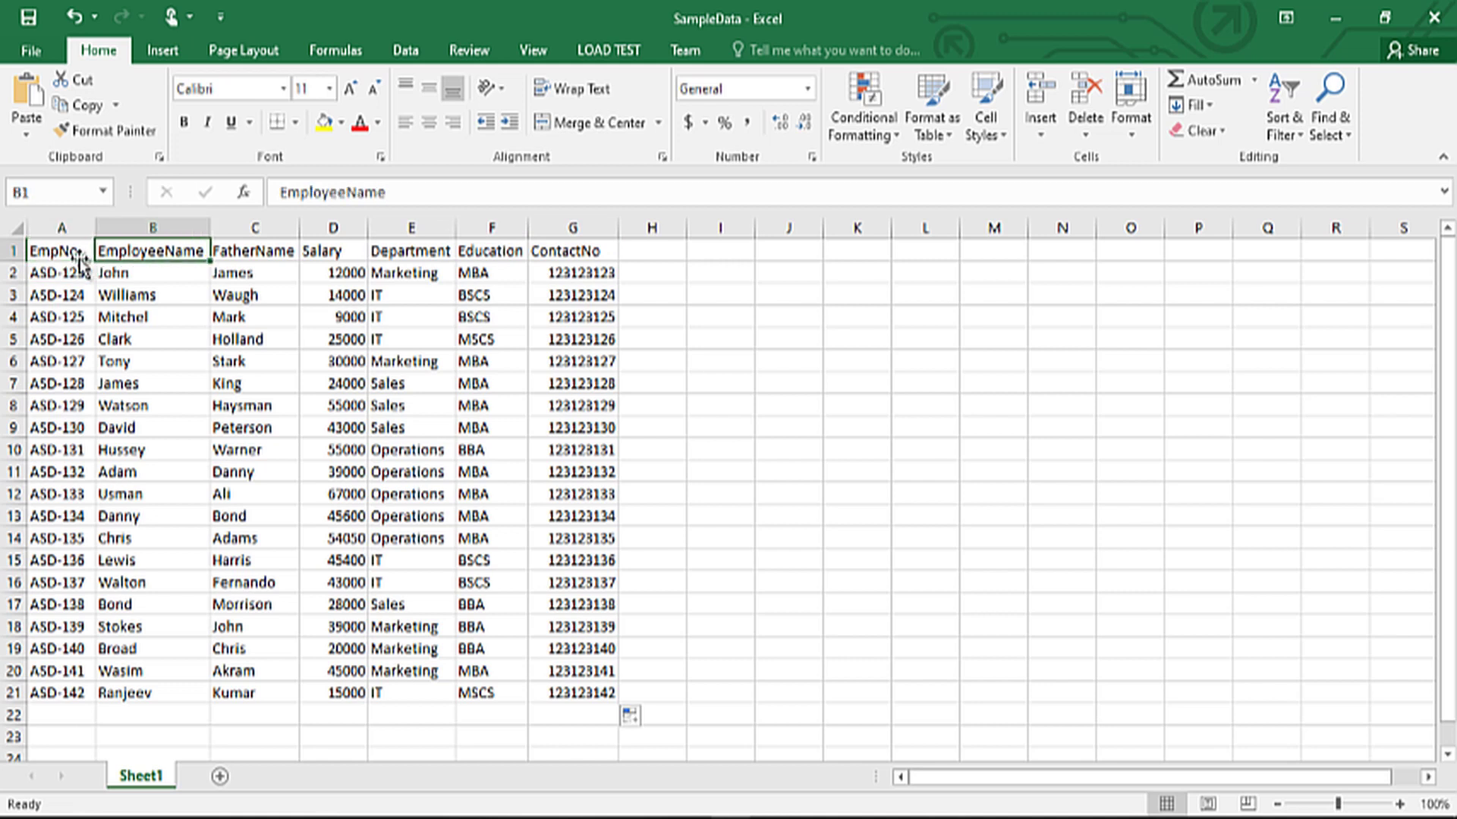
pyautogui.press('Left')
pyautogui.press('Right')
pyautogui.press('Left')
pyautogui.press('Right')
pyautogui.press('Left')
pyautogui.press('Right')
pyautogui.press('Right')
pyautogui.press('Right')
pyautogui.press('Right')
pyautogui.press('Right')
pyautogui.press('Right')
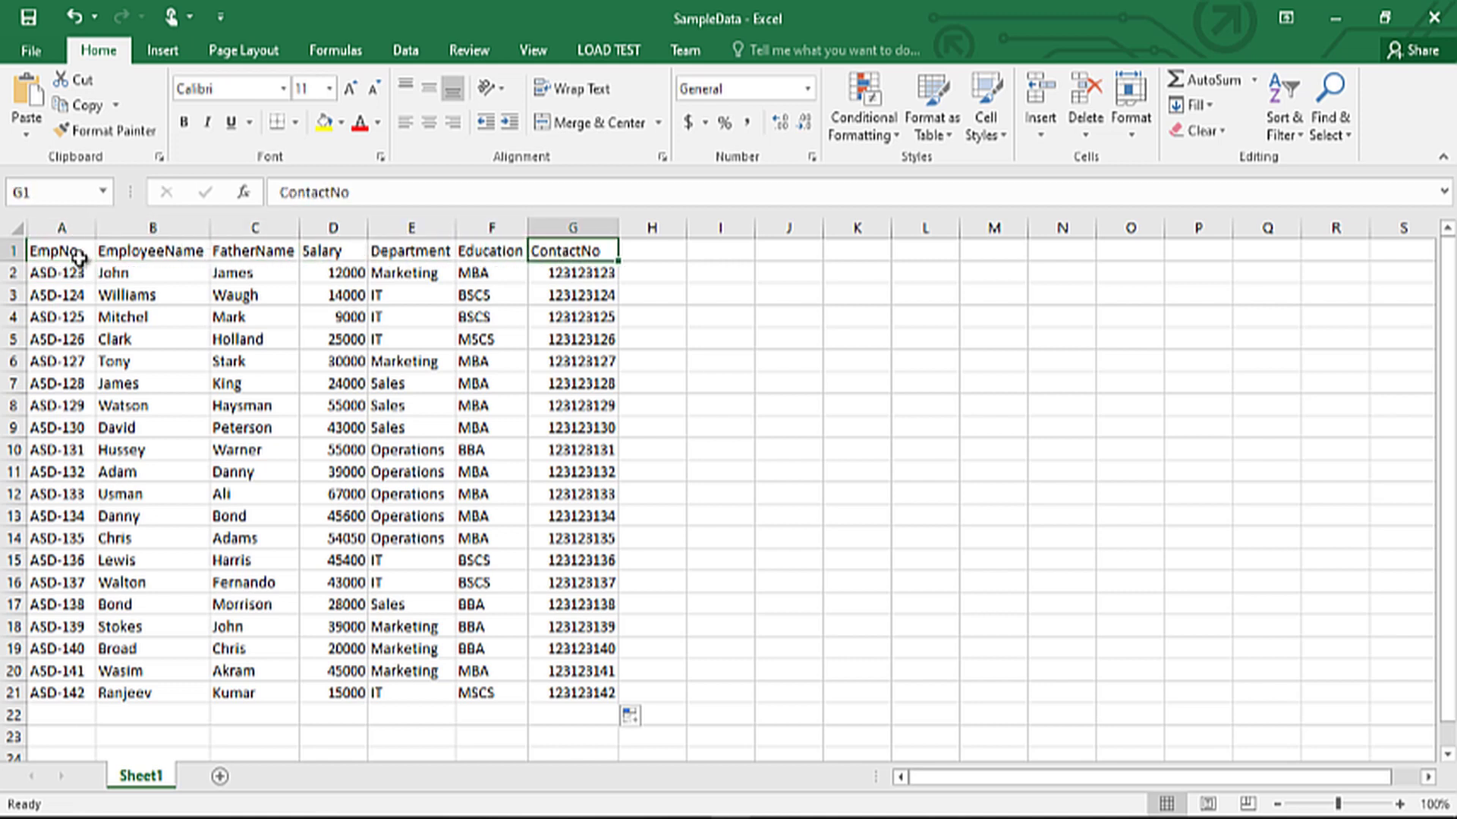
pyautogui.press('Left')
pyautogui.press('Left')
pyautogui.press('Left')
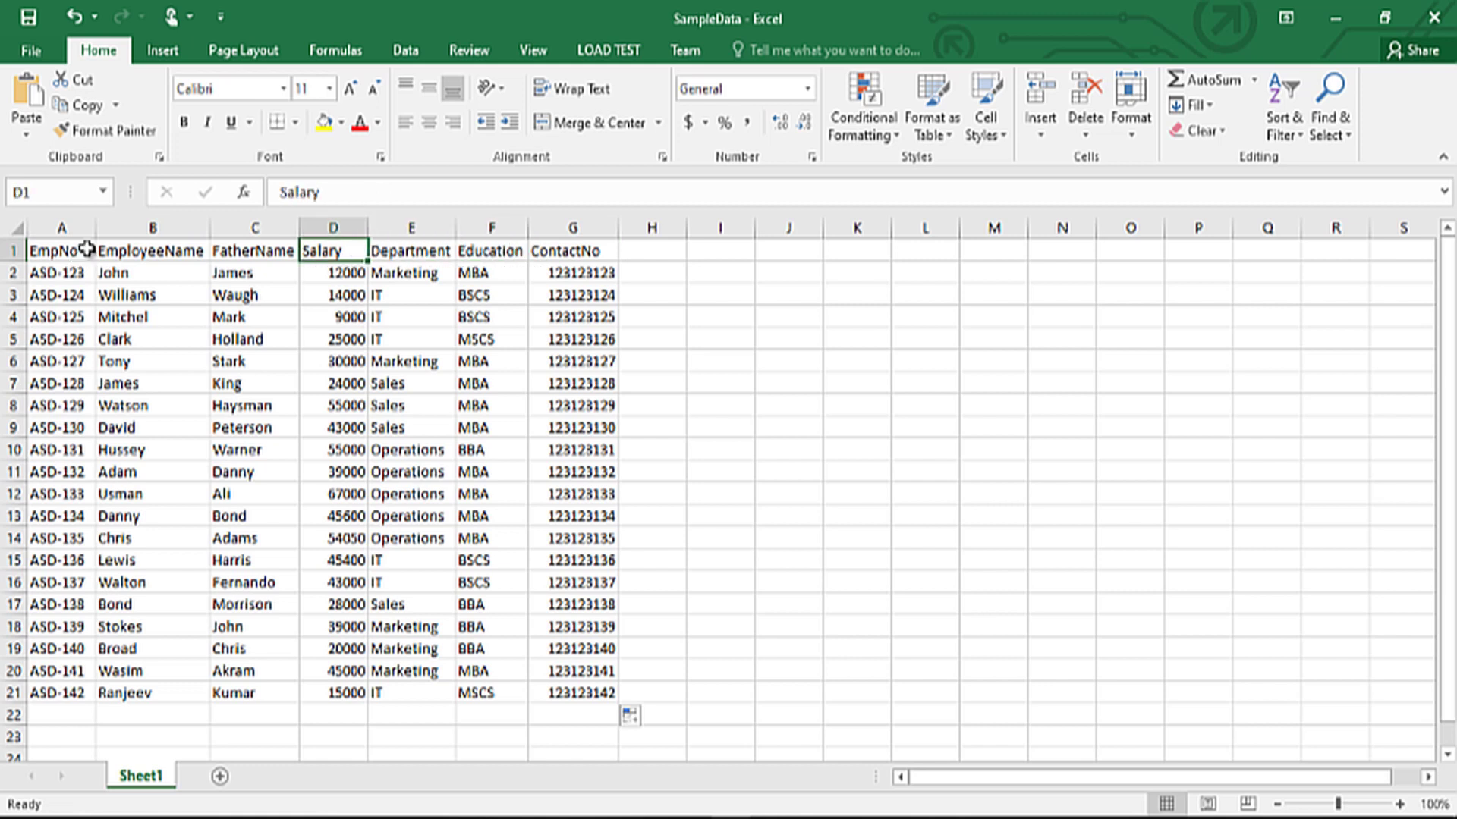
# - Review the employee records below the headers, going field by field through row 4 from EmpNo to ContactNo
pyautogui.click(16, 228)
pyautogui.click(332, 360)
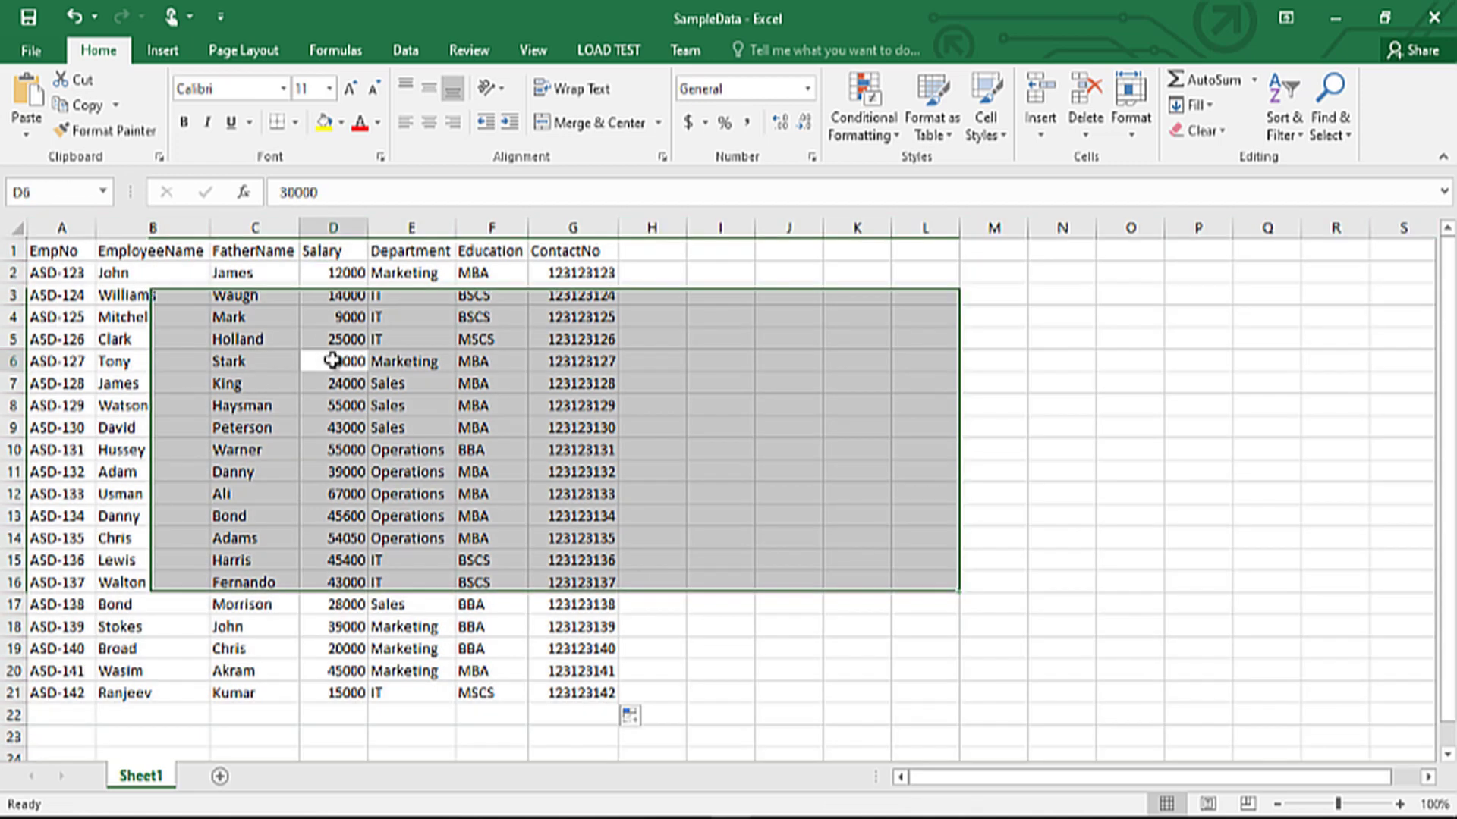
pyautogui.click(73, 274)
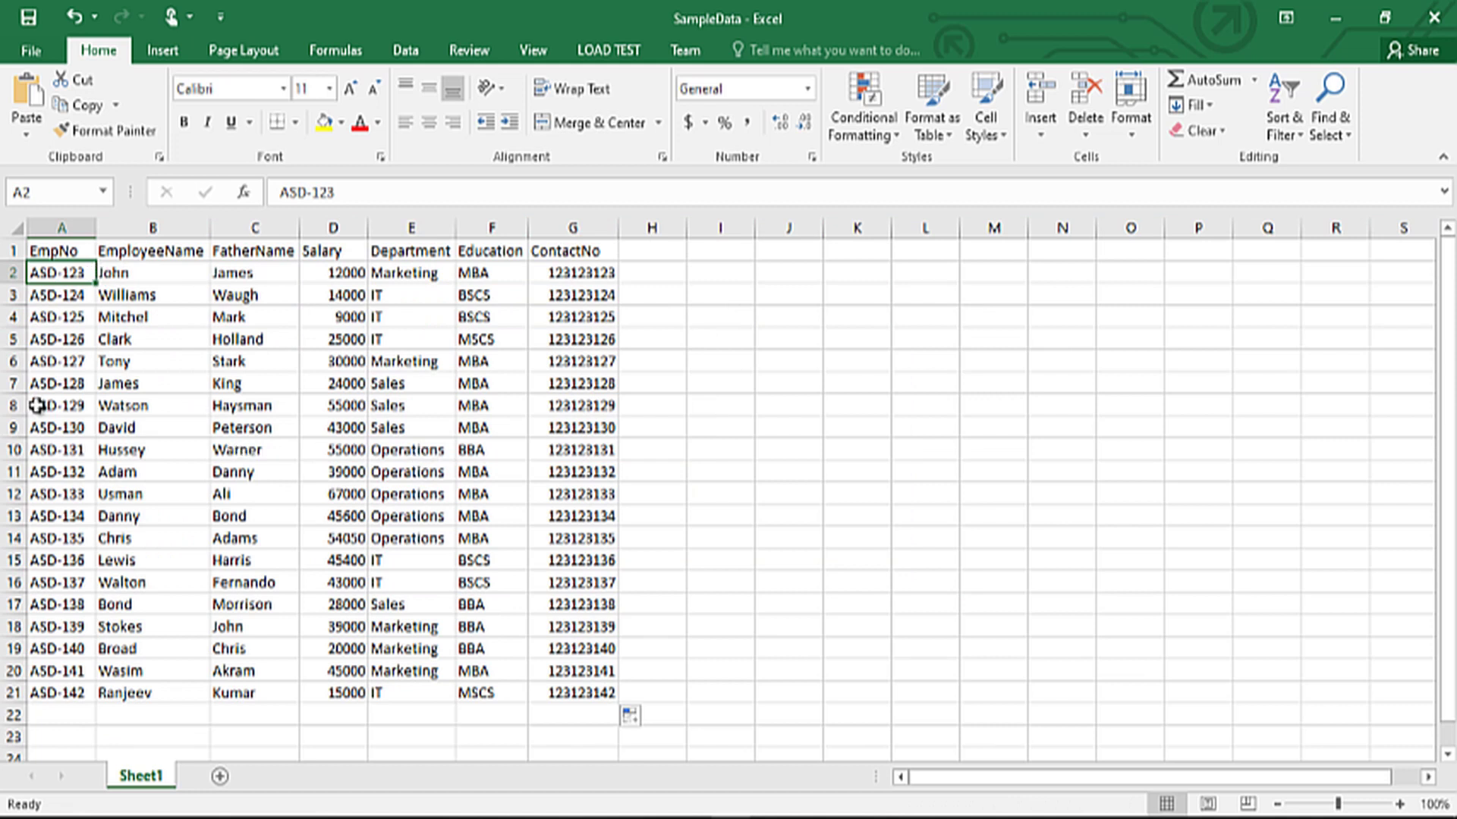
pyautogui.press('Down')
pyautogui.press('Down')
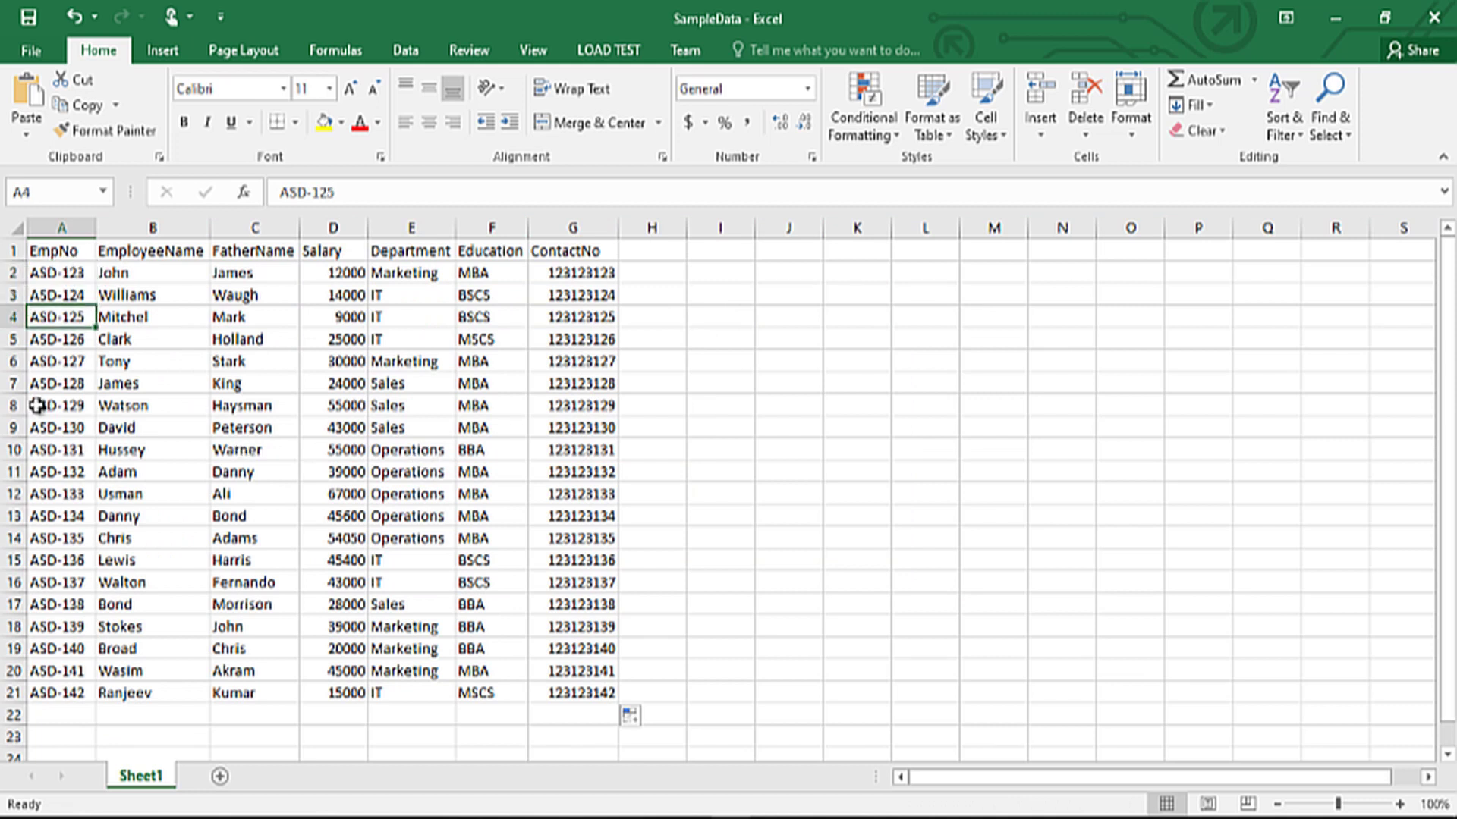
pyautogui.press('Right')
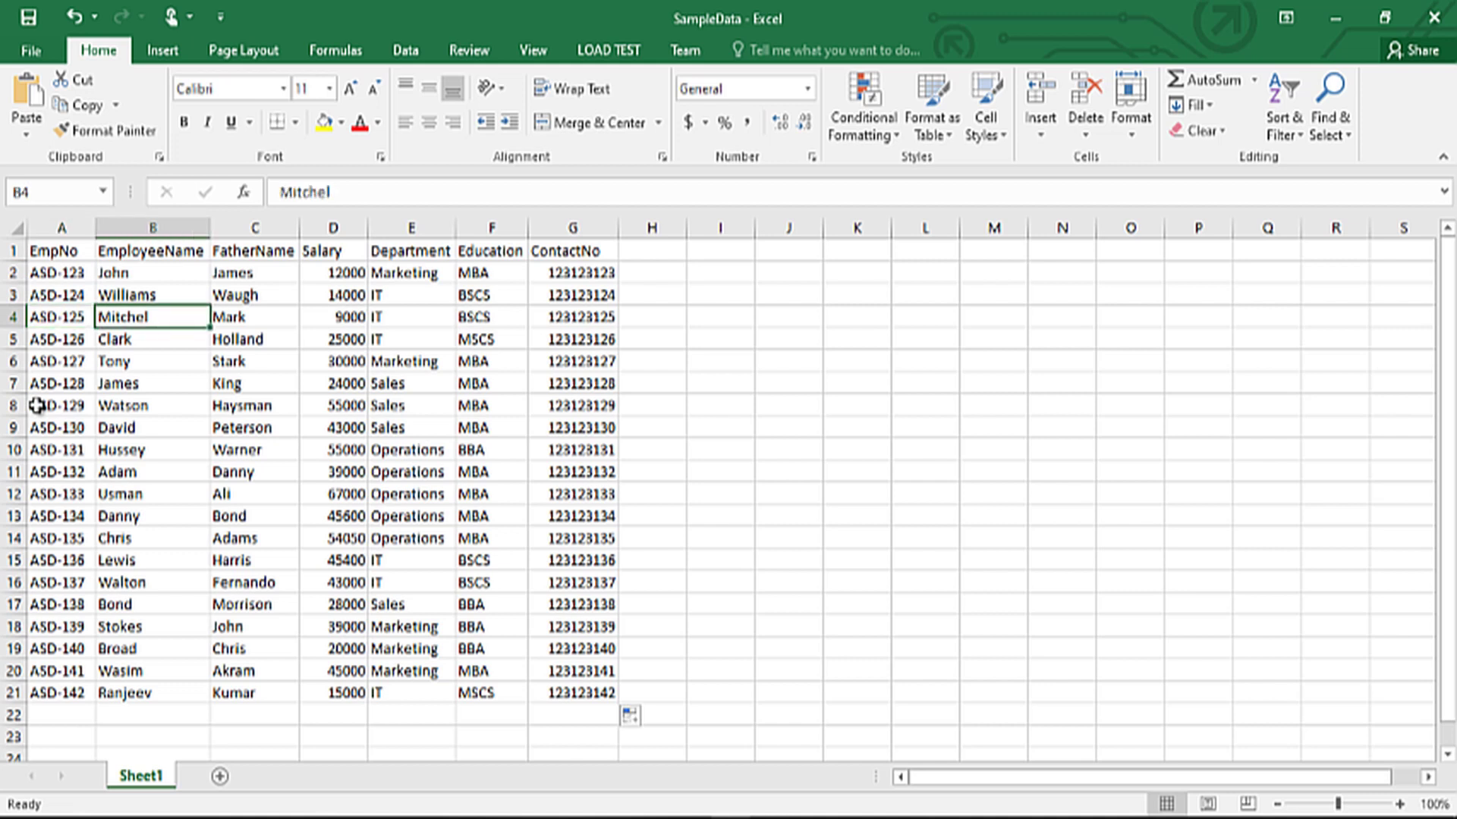
pyautogui.press('Right')
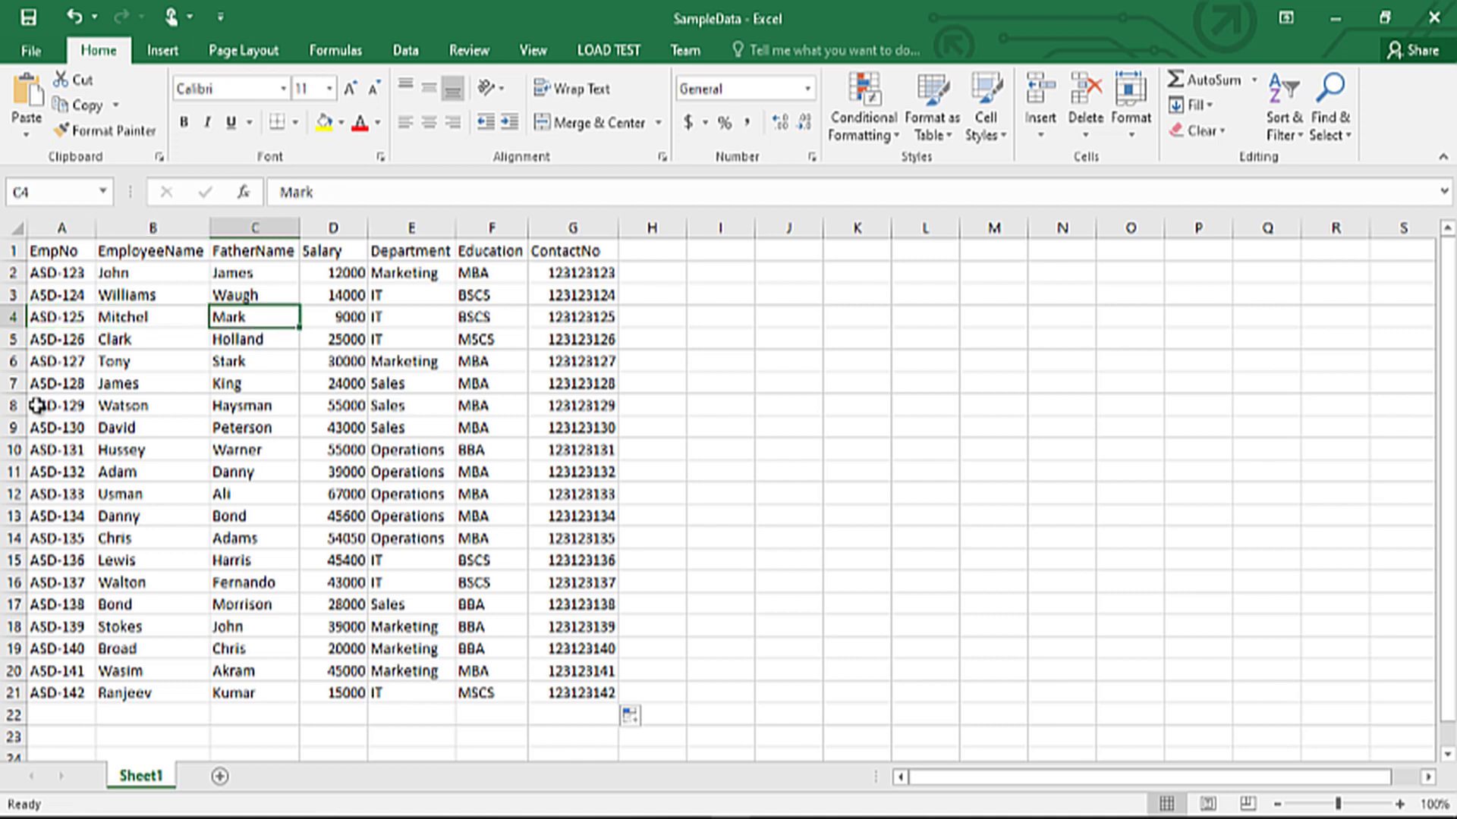
pyautogui.press('Right')
pyautogui.press('Right')
pyautogui.press('Right')
pyautogui.press('Left')
pyautogui.press('Left')
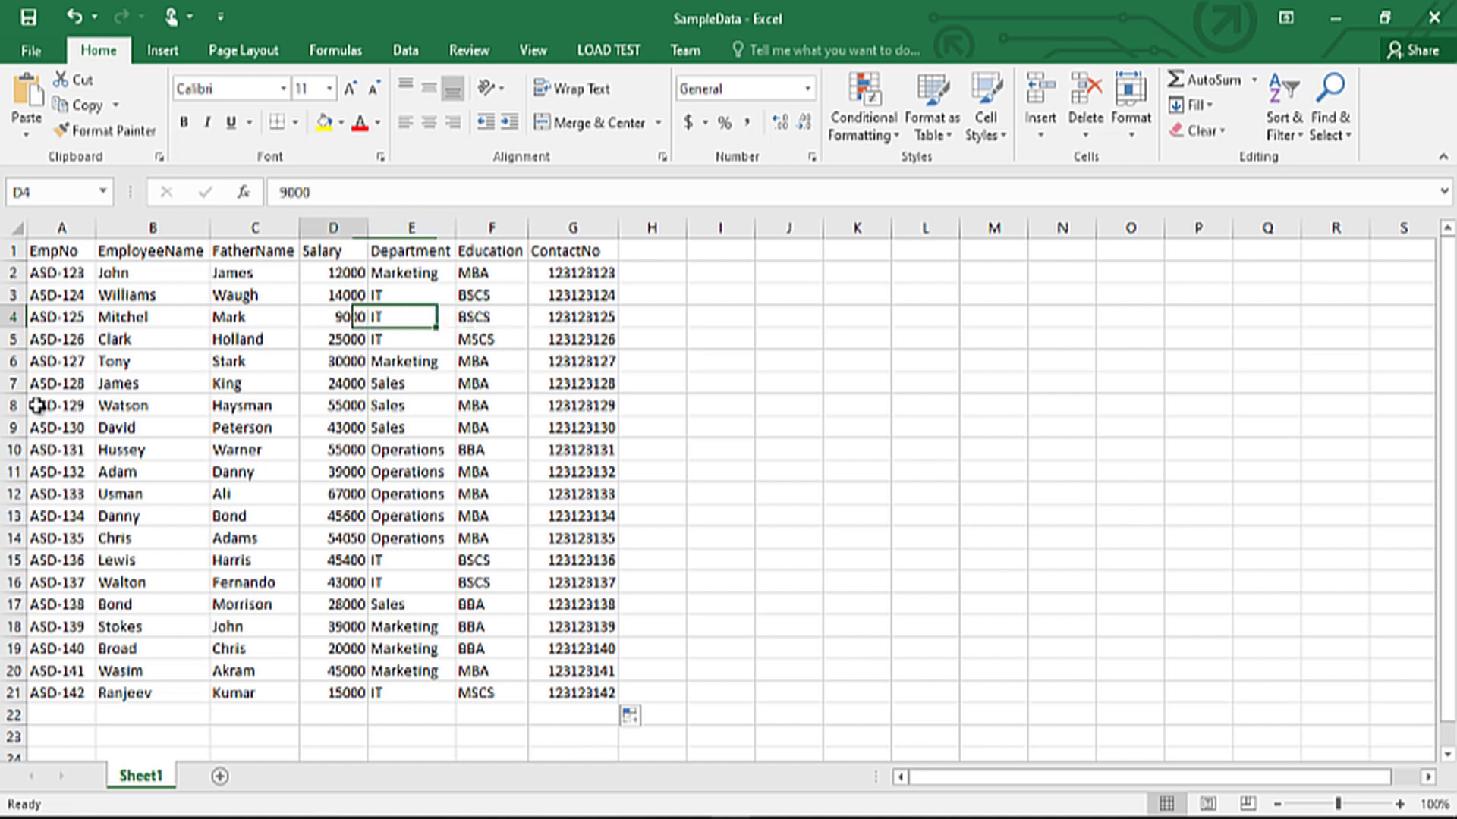
pyautogui.press('Left')
pyautogui.press('Left')
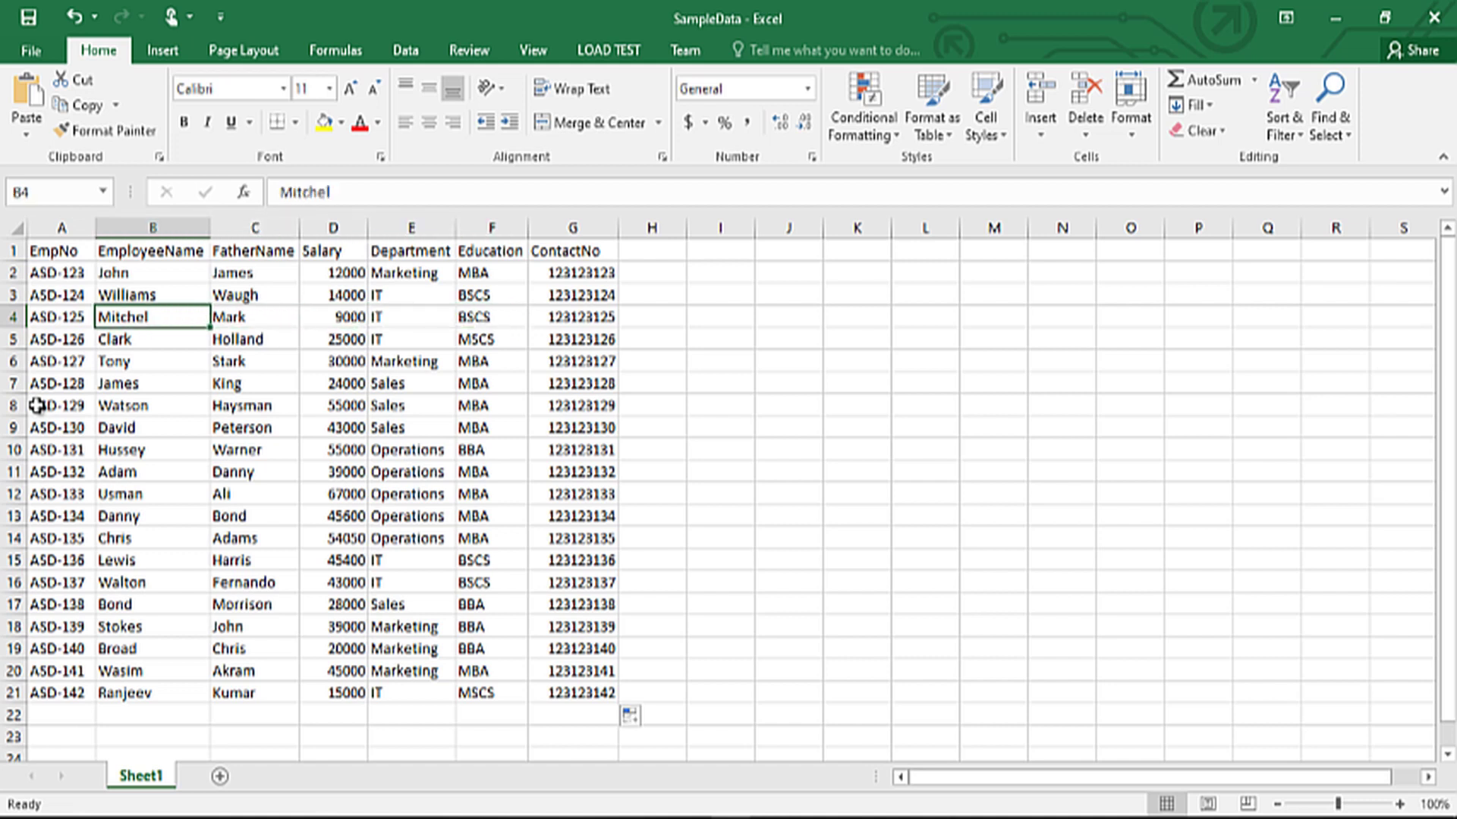
pyautogui.press('Right')
pyautogui.press('Left')
pyautogui.press('Right')
pyautogui.press('Left')
pyautogui.press('Right')
pyautogui.press('Right')
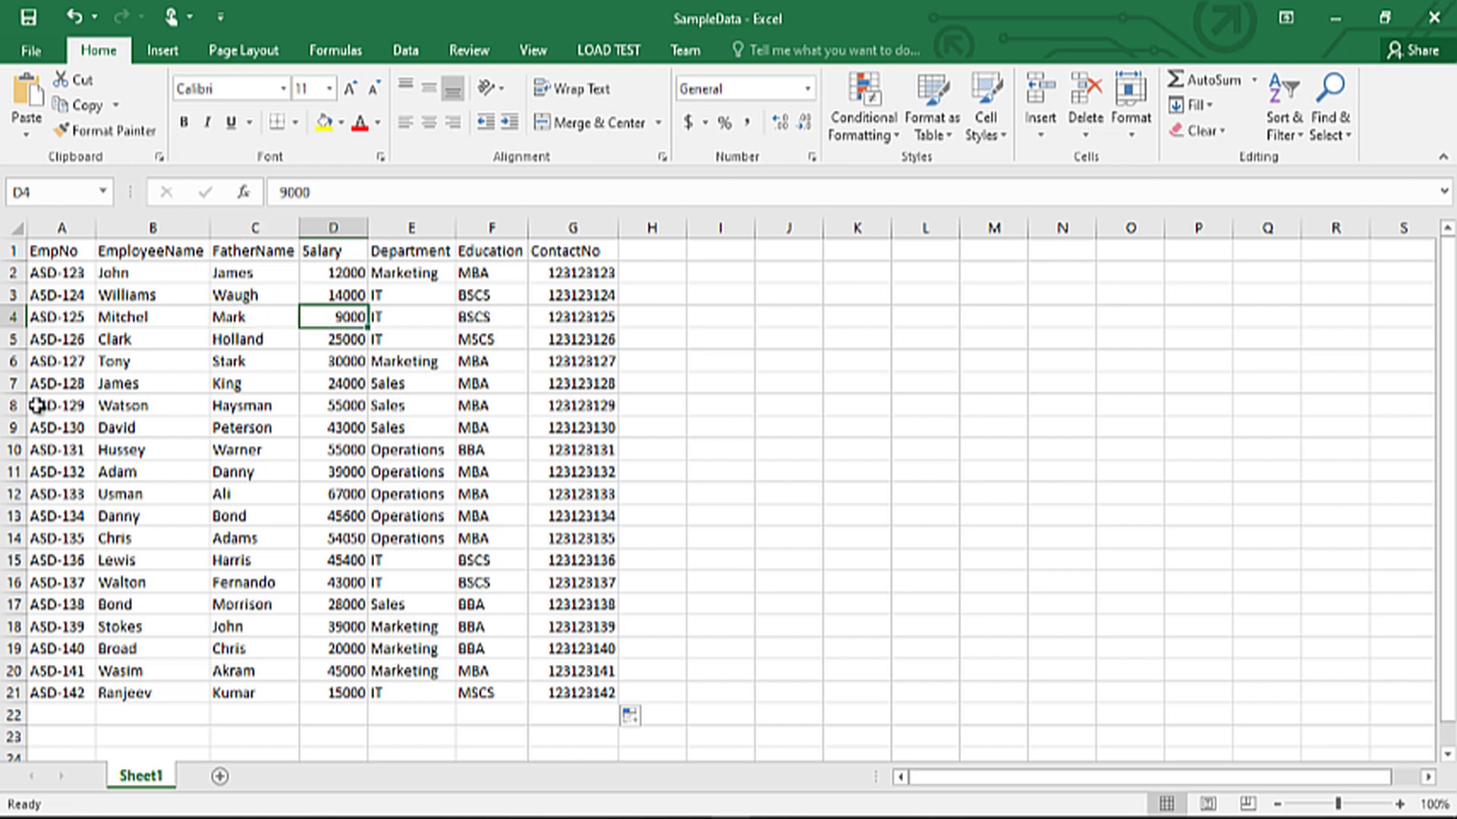
pyautogui.press('Right')
pyautogui.press('Left')
pyautogui.press('Right')
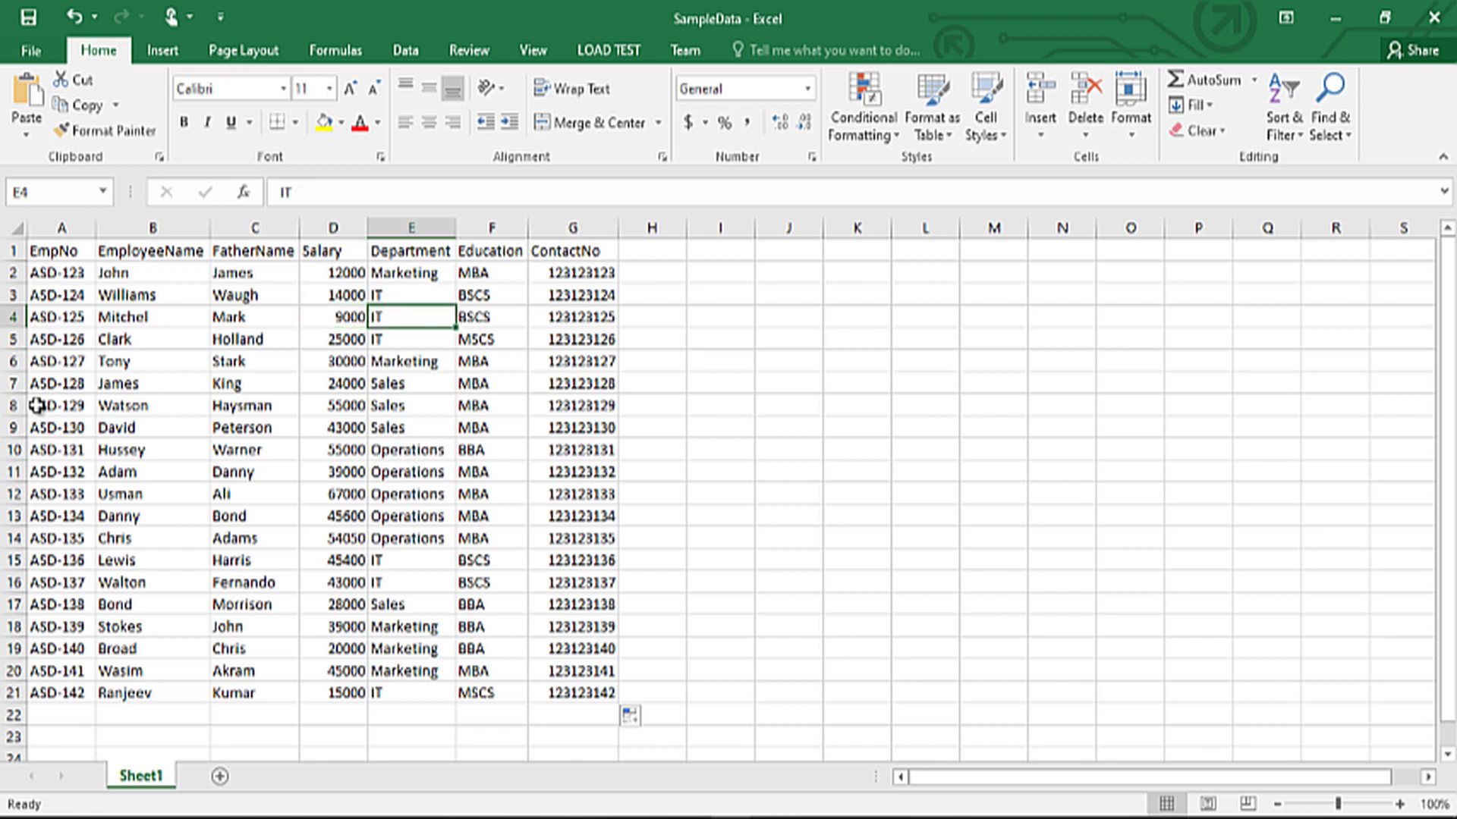
pyautogui.press('Right')
pyautogui.press('Right')
pyautogui.press('Left')
pyautogui.press('Right')
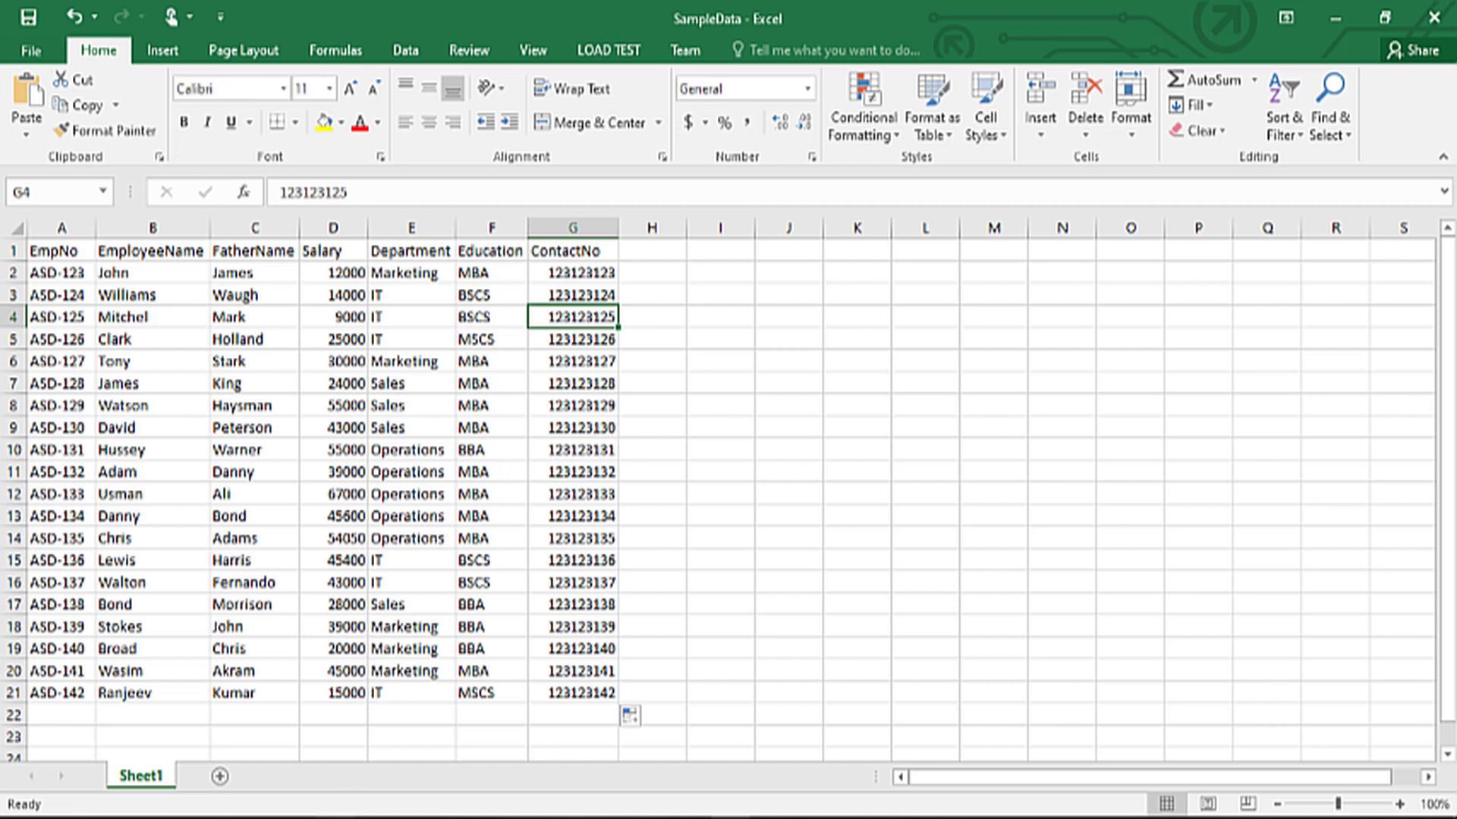
# - Switch to SQL Server Management Studio and expand the SQLEXPRESS server in Object Explorer
pyautogui.moveTo(337, 816)
pyautogui.click(364, 743)
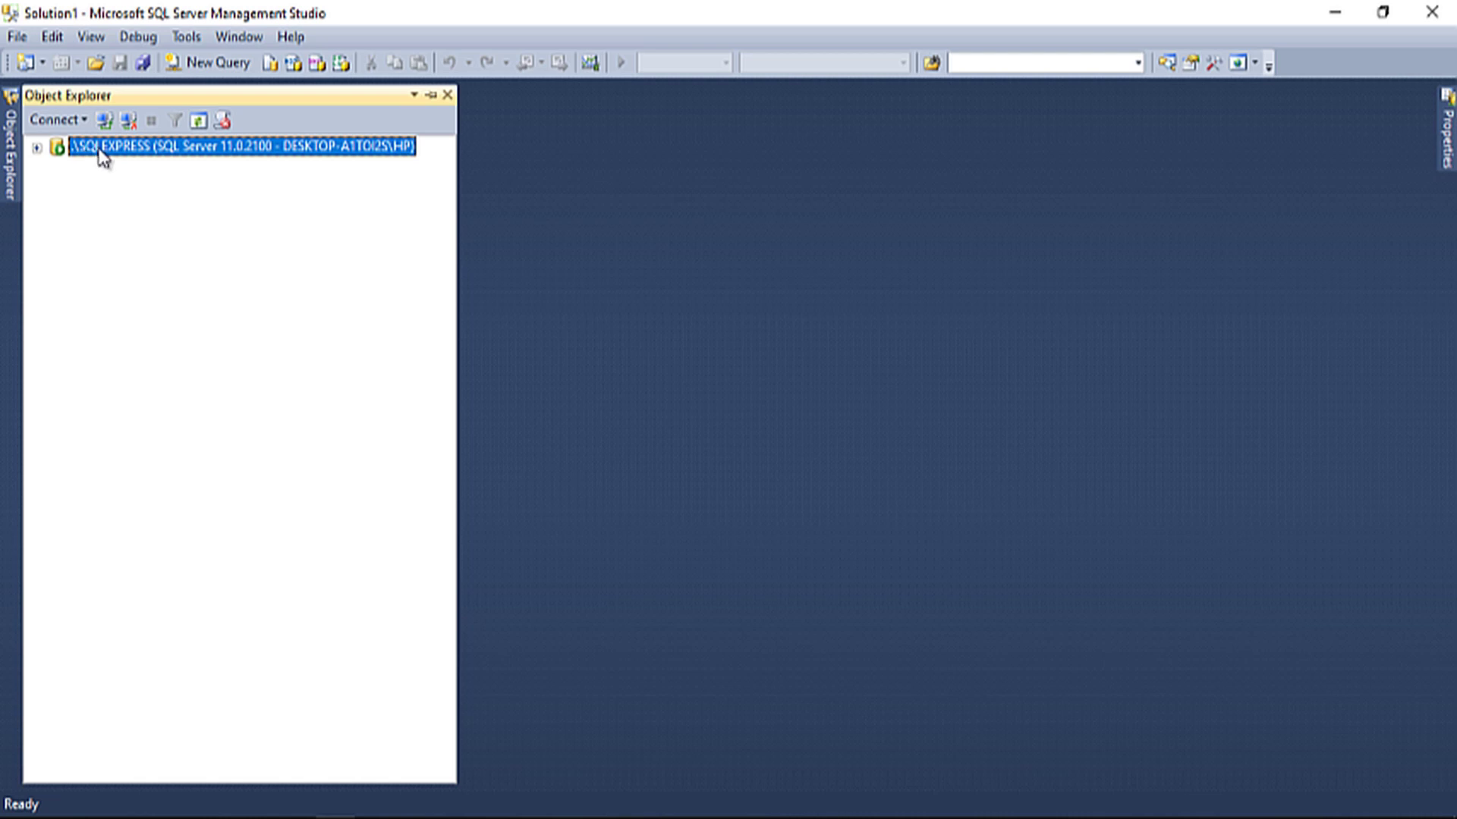
pyautogui.click(38, 149)
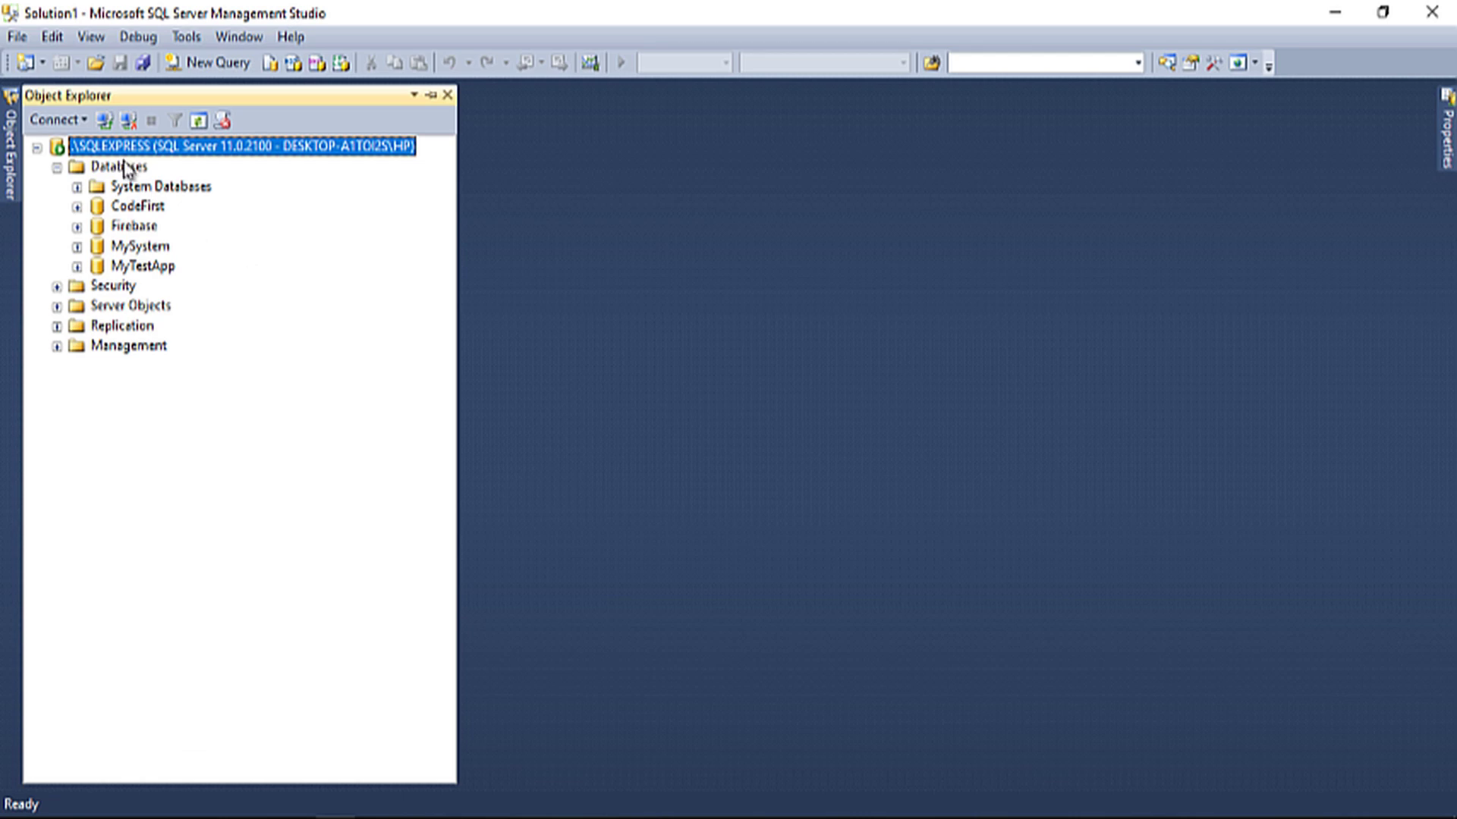
# - Disconnect from the server and reconnect to .\SQLEXPRESS using Windows Authentication
pyautogui.click(129, 121)
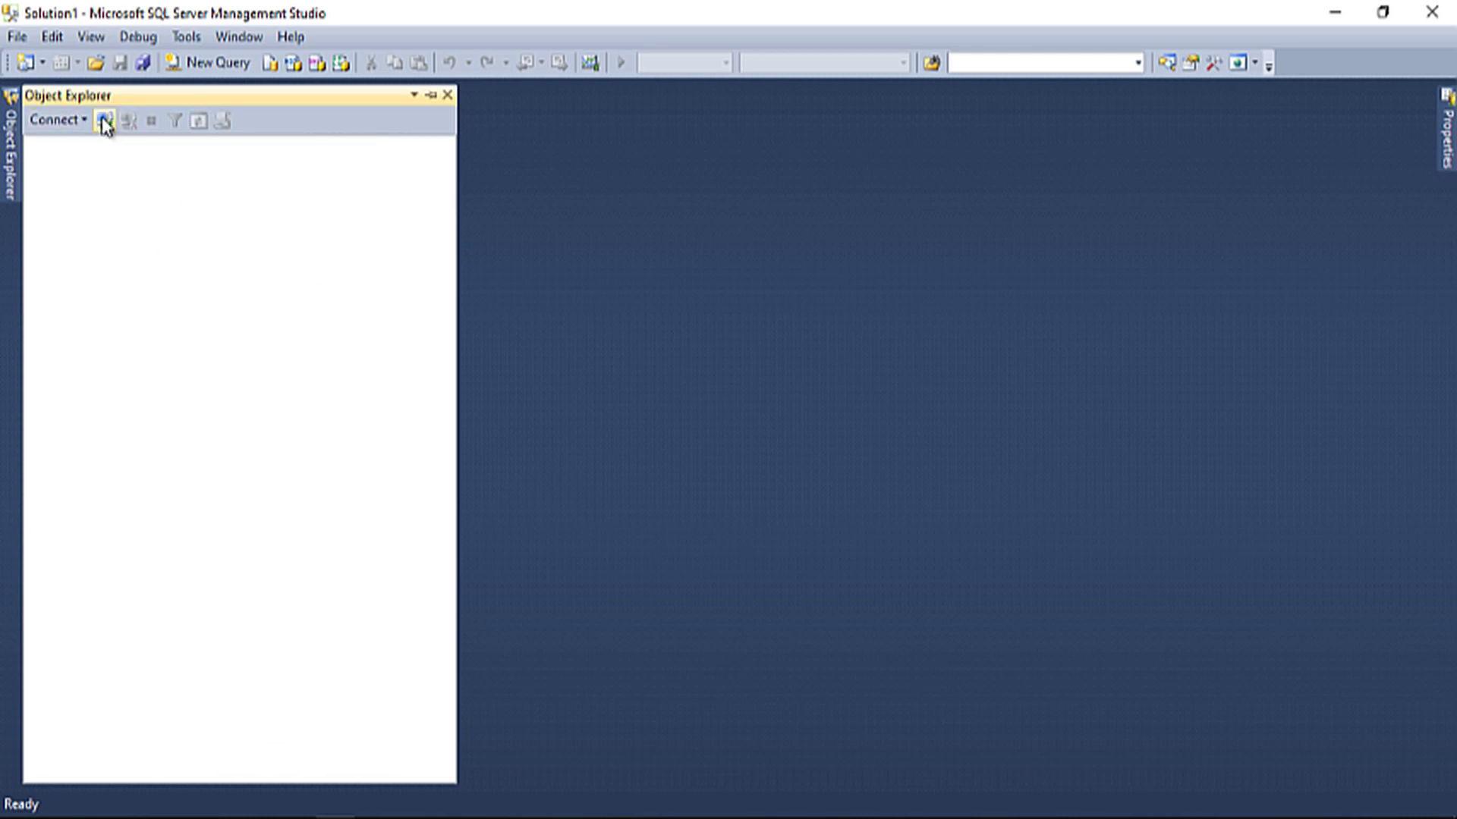
pyautogui.click(104, 120)
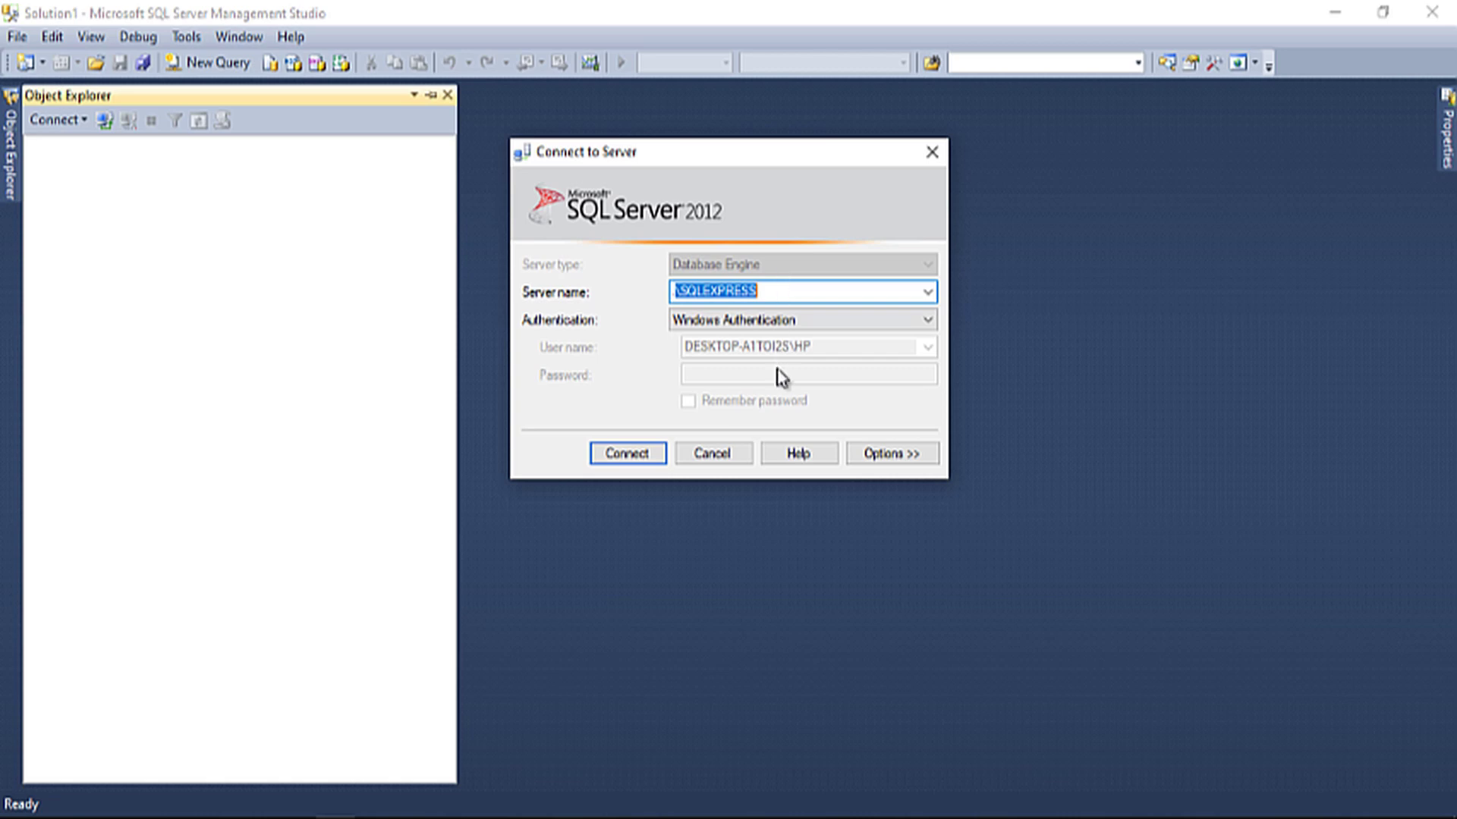
pyautogui.click(766, 321)
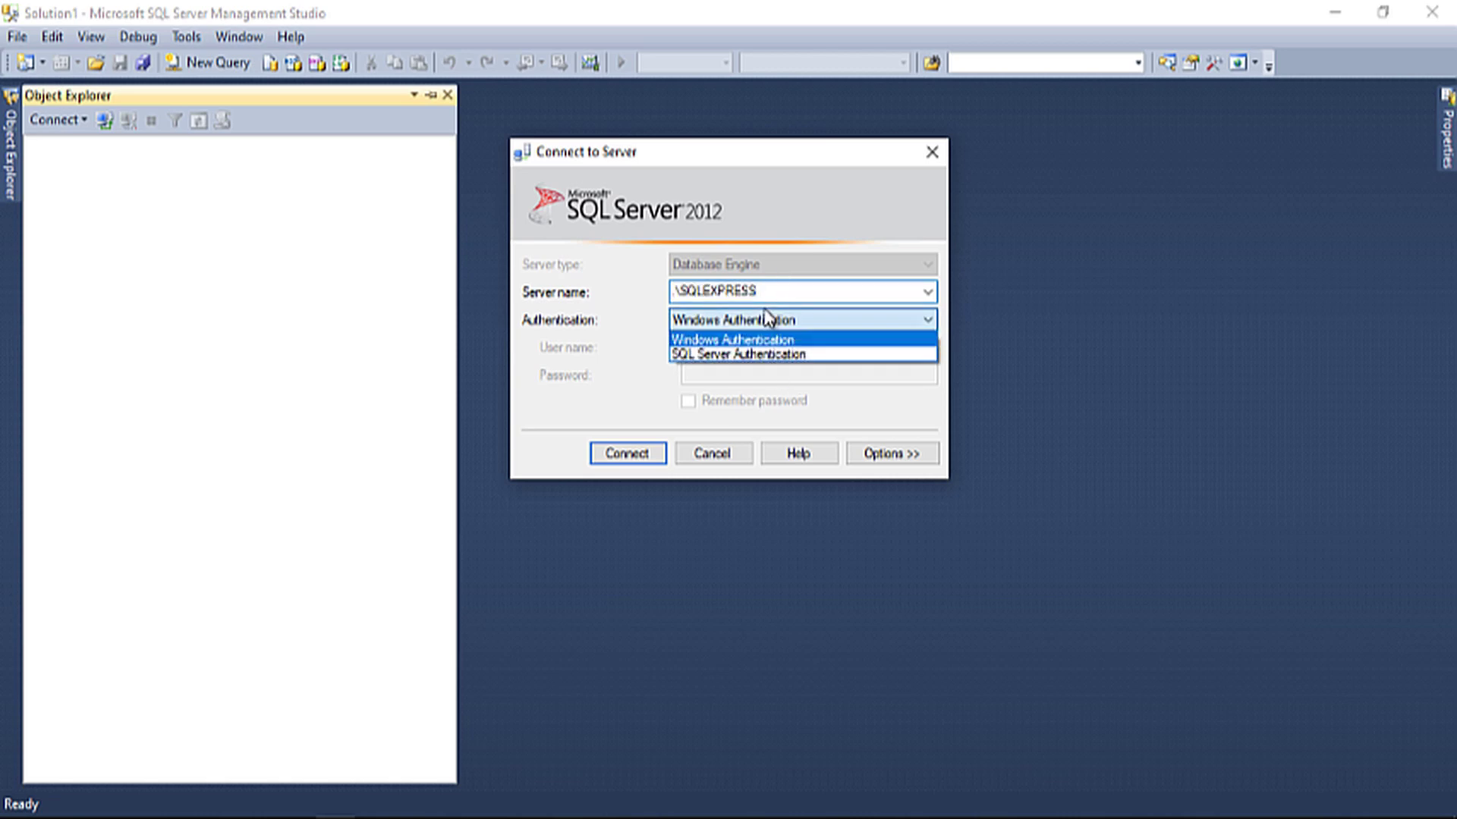
pyautogui.click(697, 340)
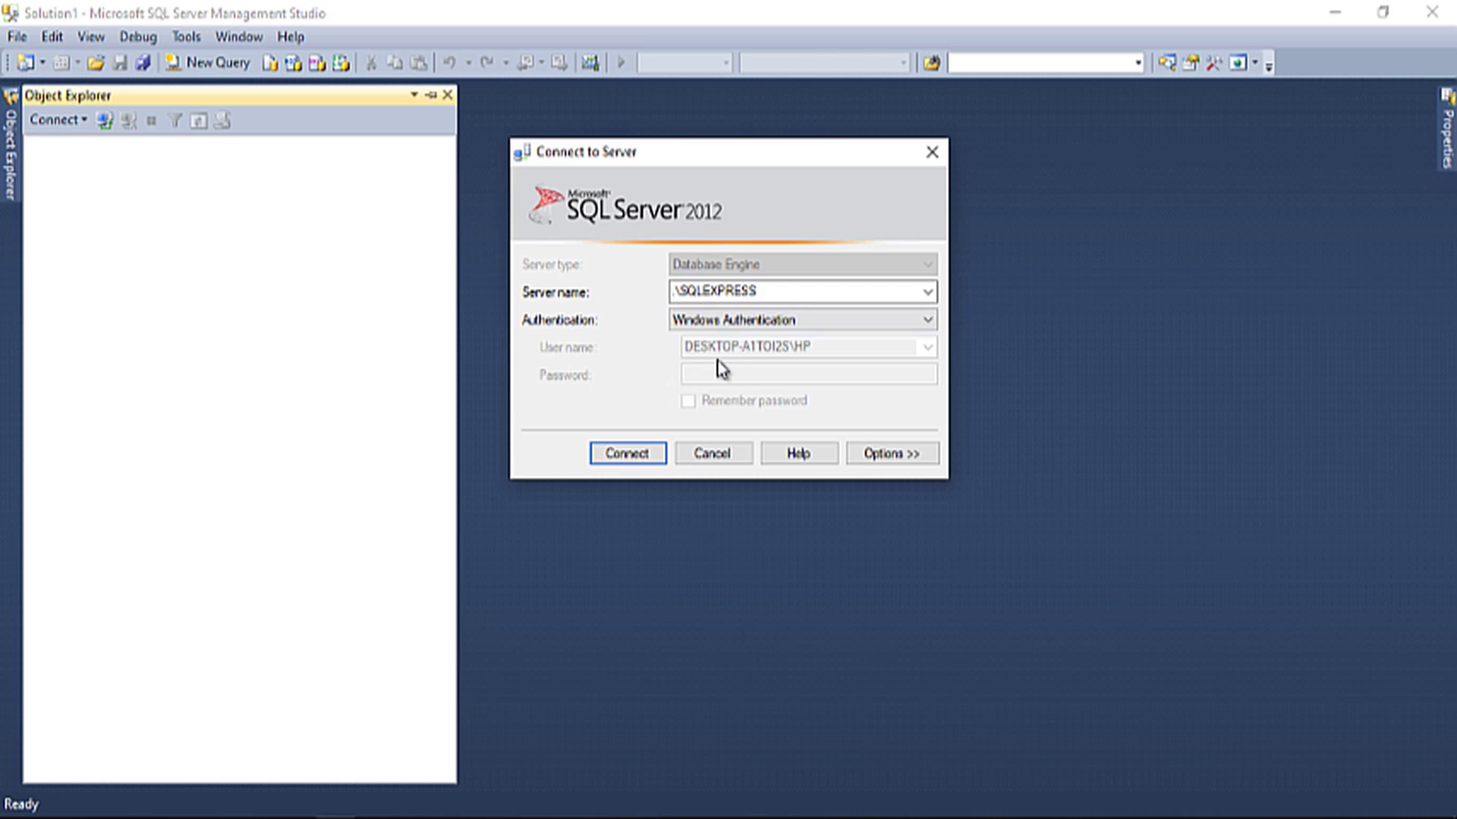
pyautogui.click(627, 454)
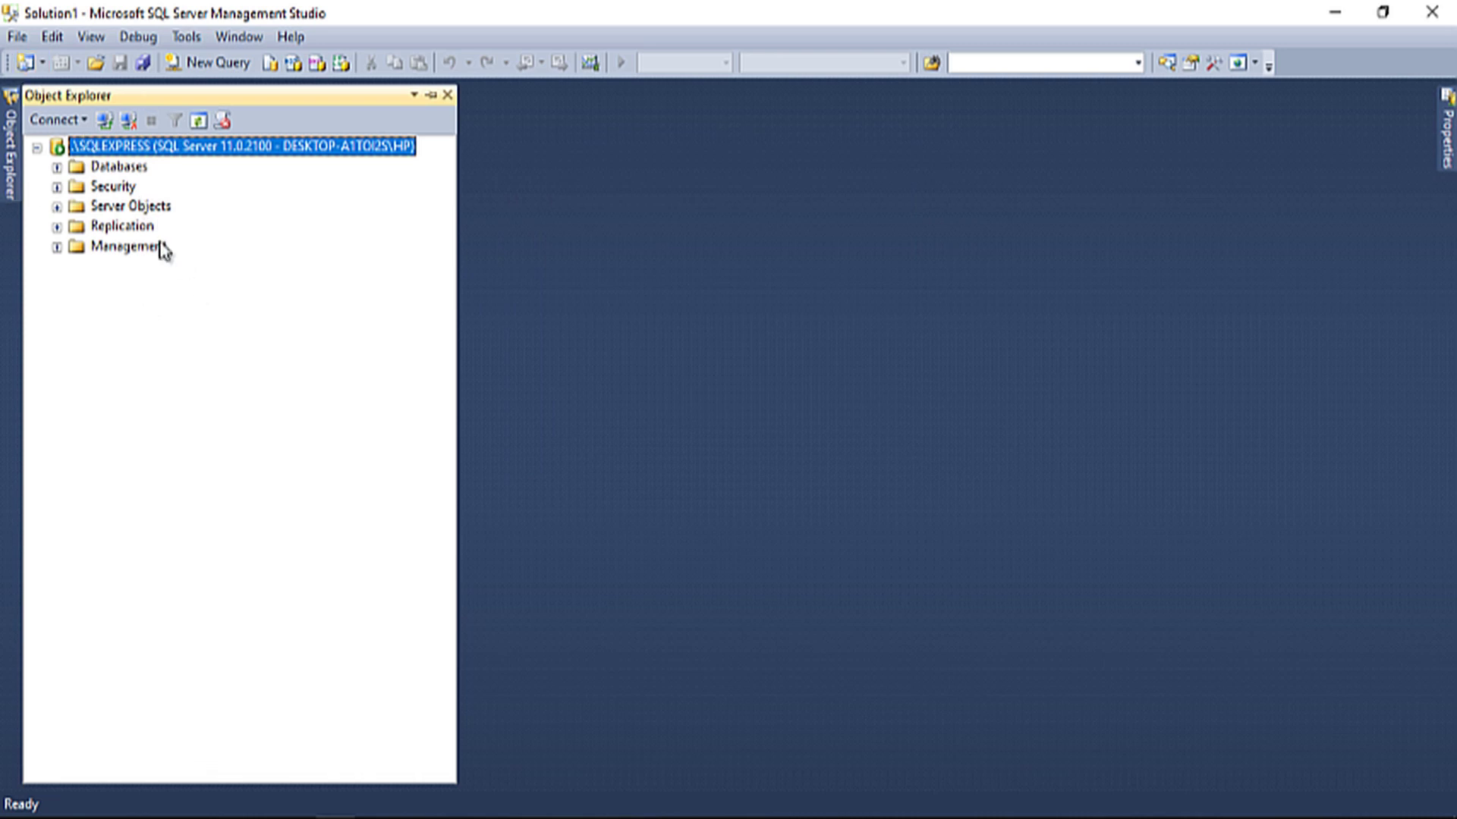
# - Start the Import Data wizard for the MyTestApp database and proceed to choosing a data source
pyautogui.doubleClick(97, 169)
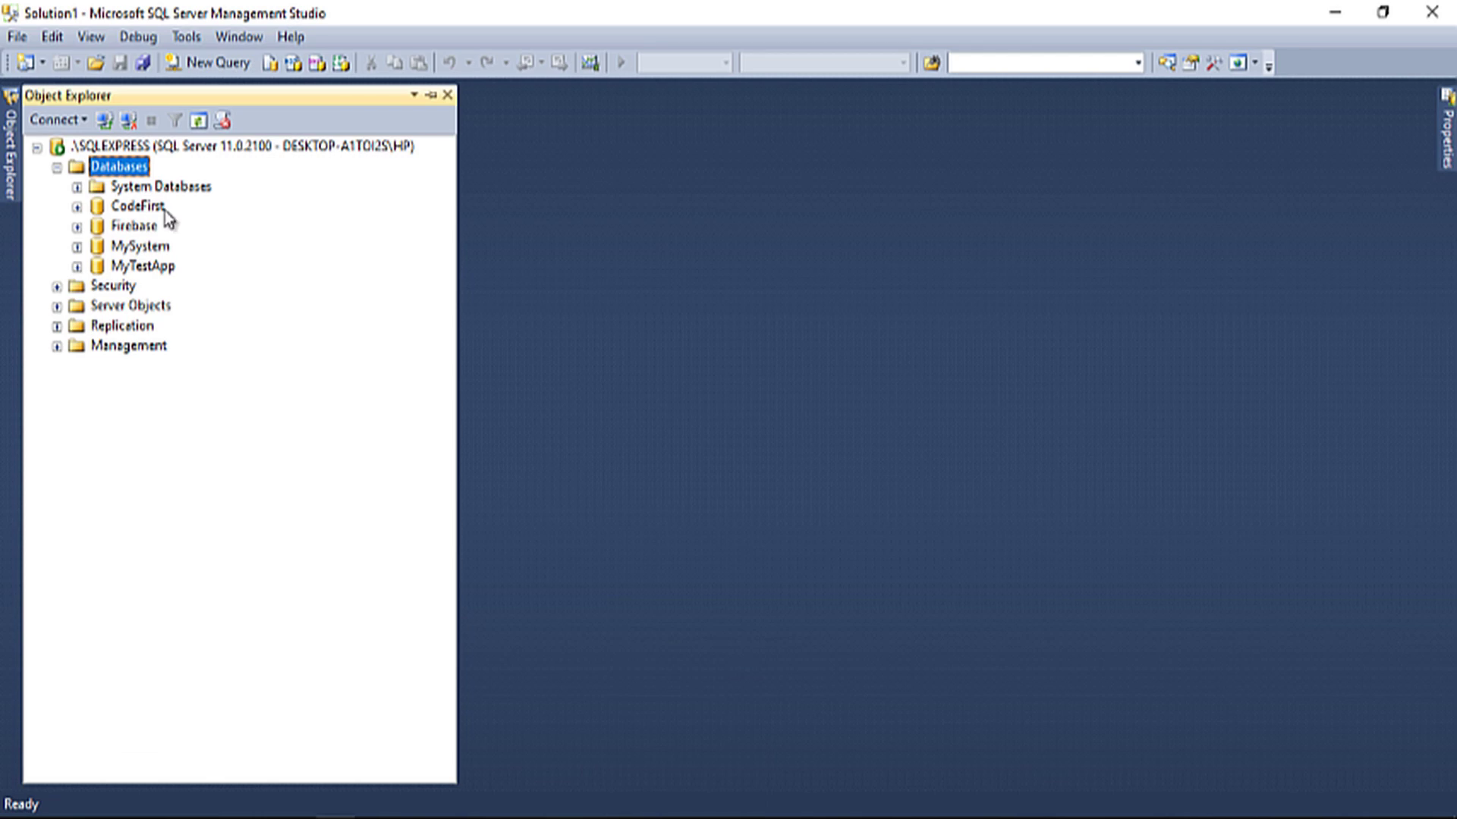
pyautogui.click(131, 272)
pyautogui.rightClick(128, 270)
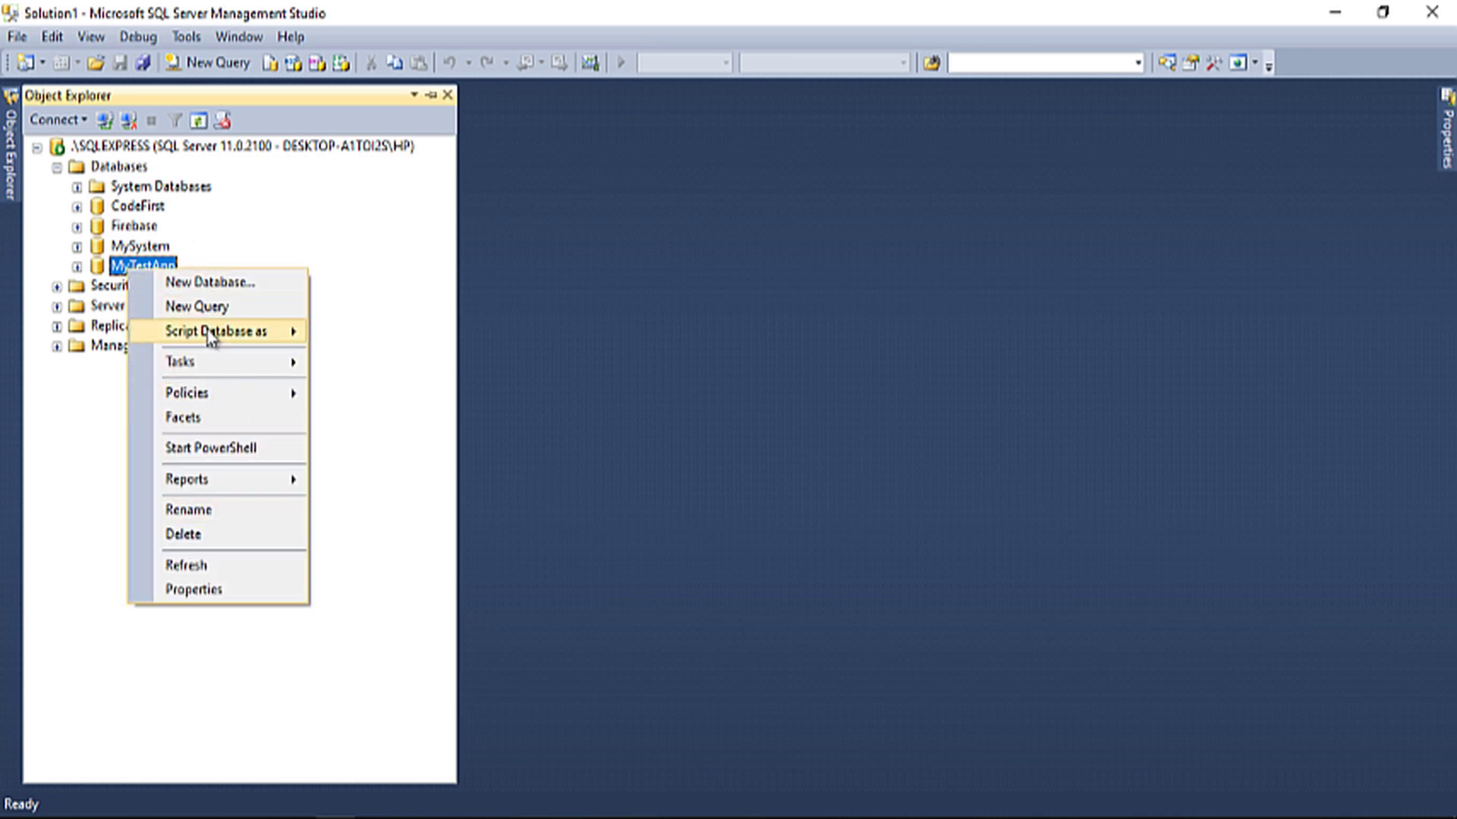
pyautogui.moveTo(212, 358)
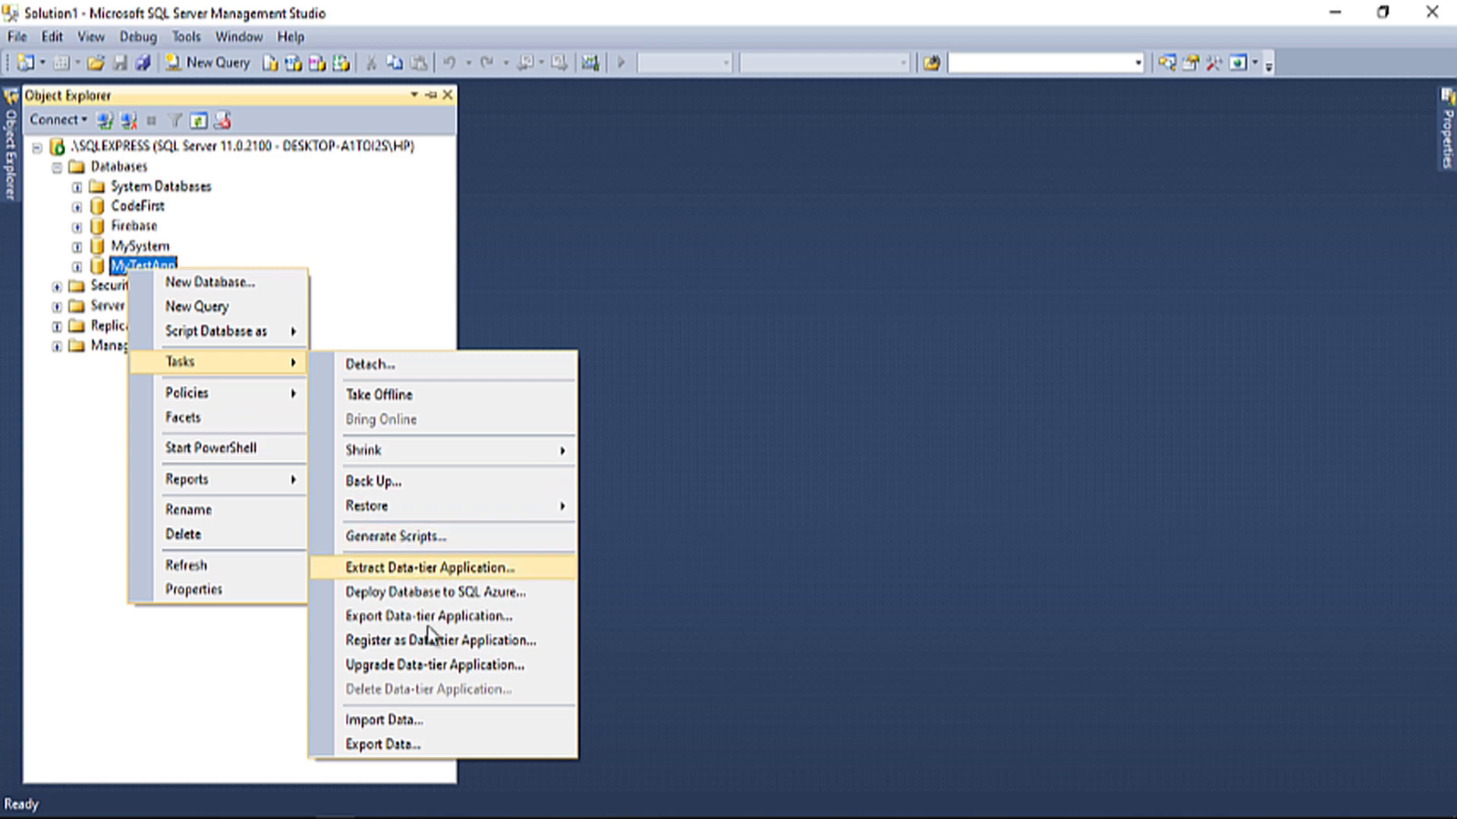
pyautogui.click(419, 719)
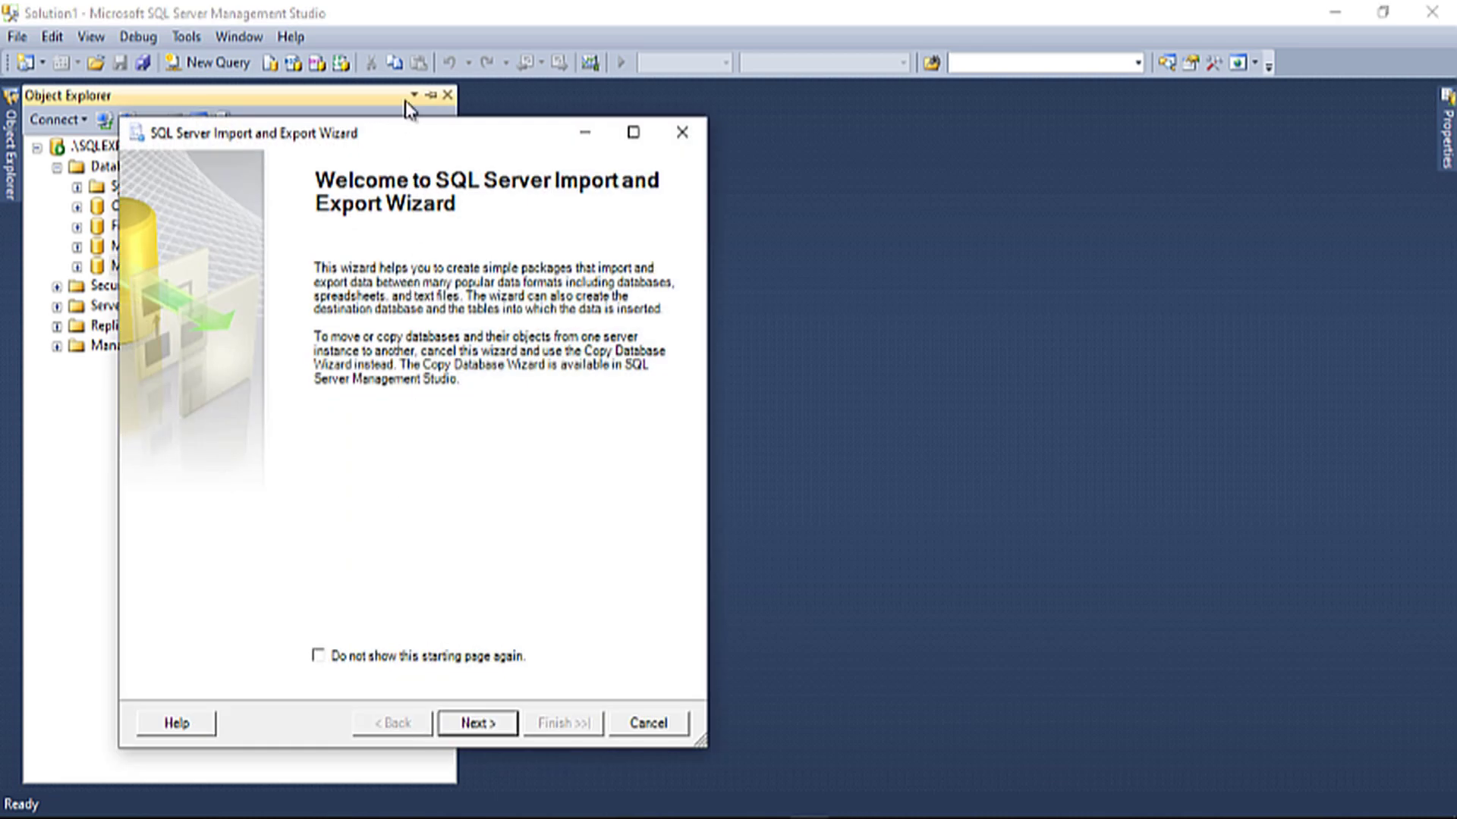
pyautogui.moveTo(416, 139); pyautogui.dragTo(644, 107)
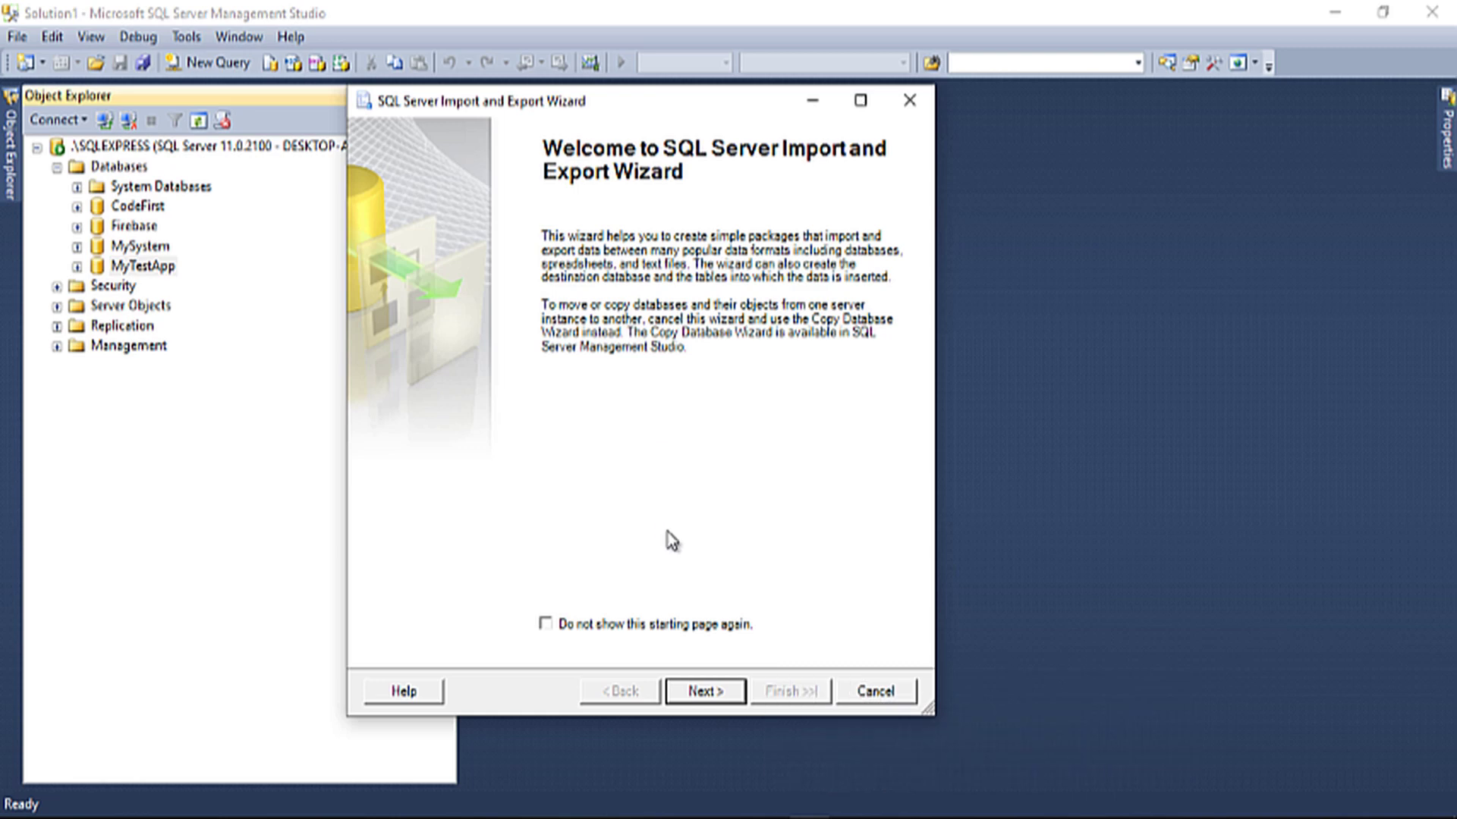
pyautogui.click(709, 691)
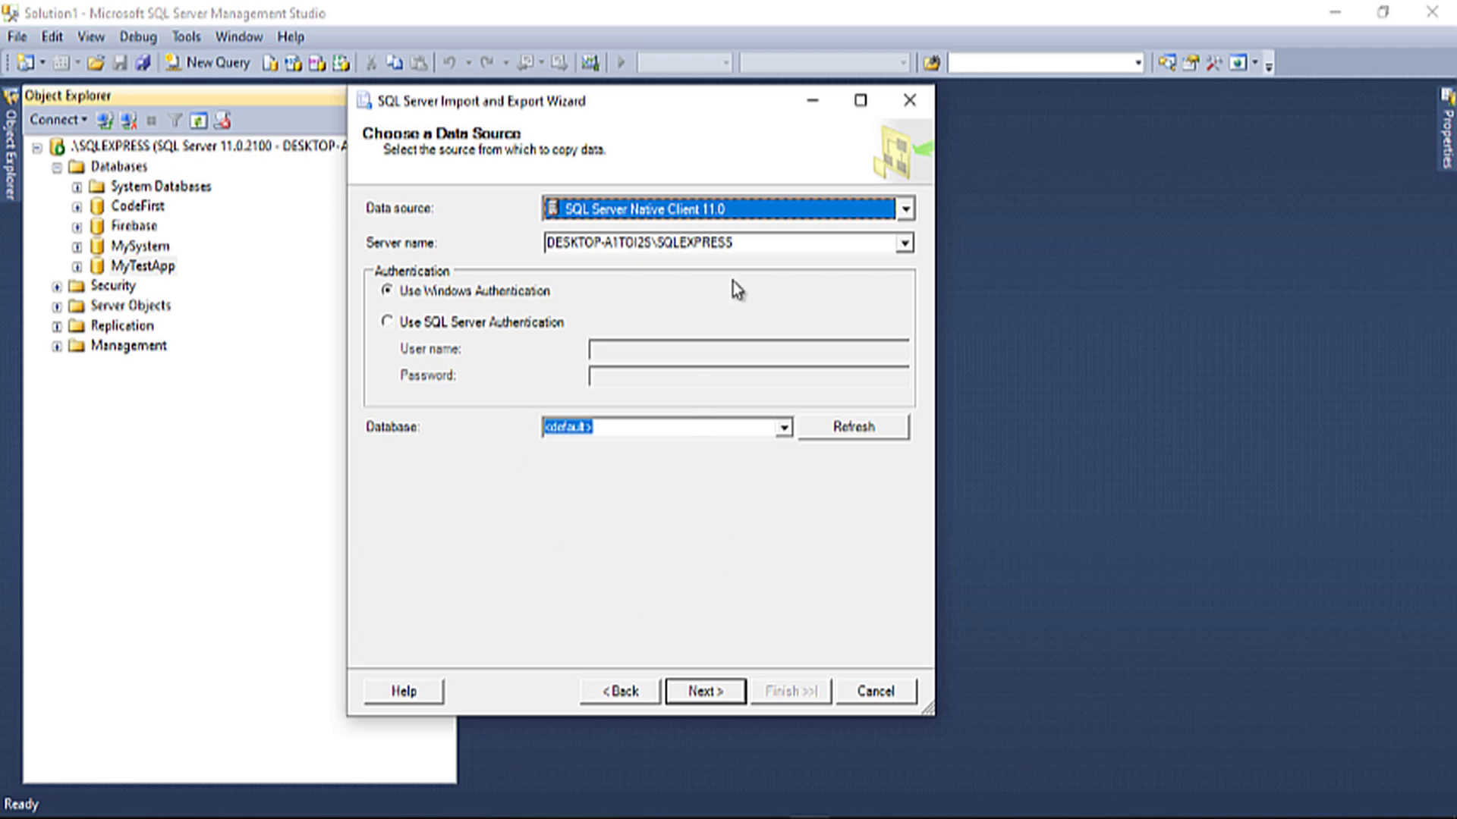
# - Choose Microsoft Excel as the data source and load the SampleData workbook from the Documents folder
pyautogui.click(907, 210)
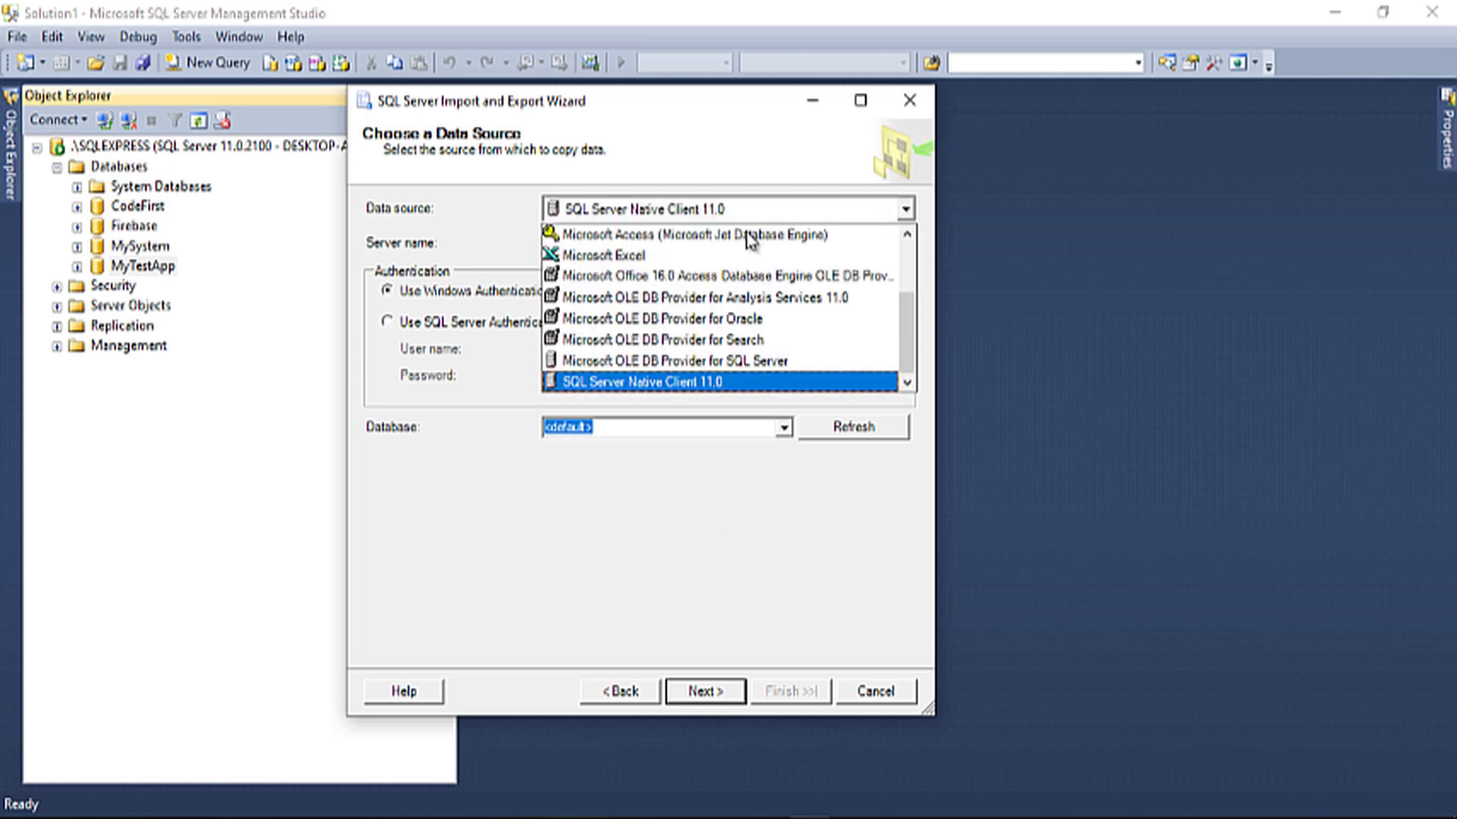
pyautogui.click(636, 258)
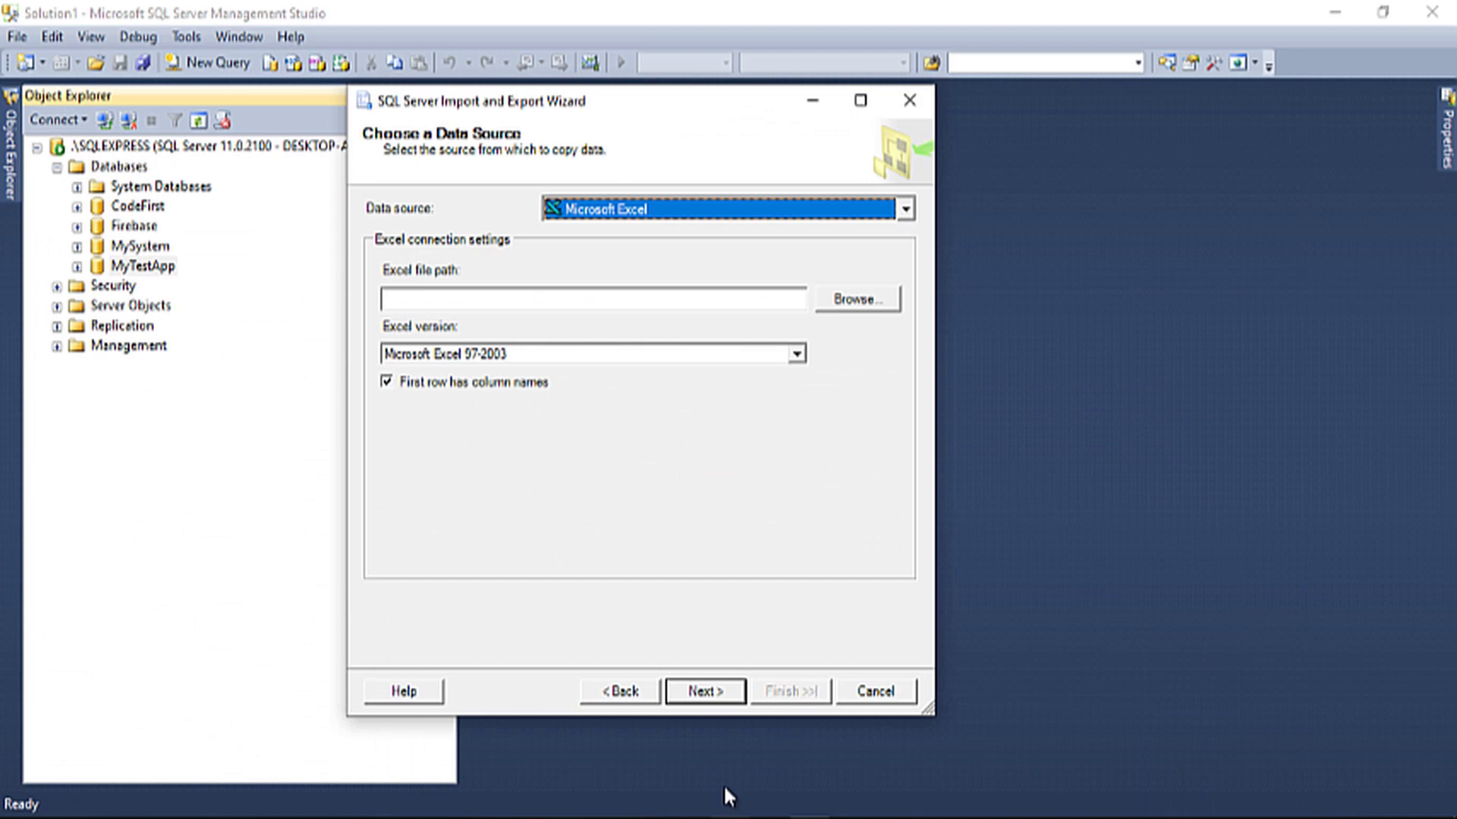
pyautogui.click(835, 302)
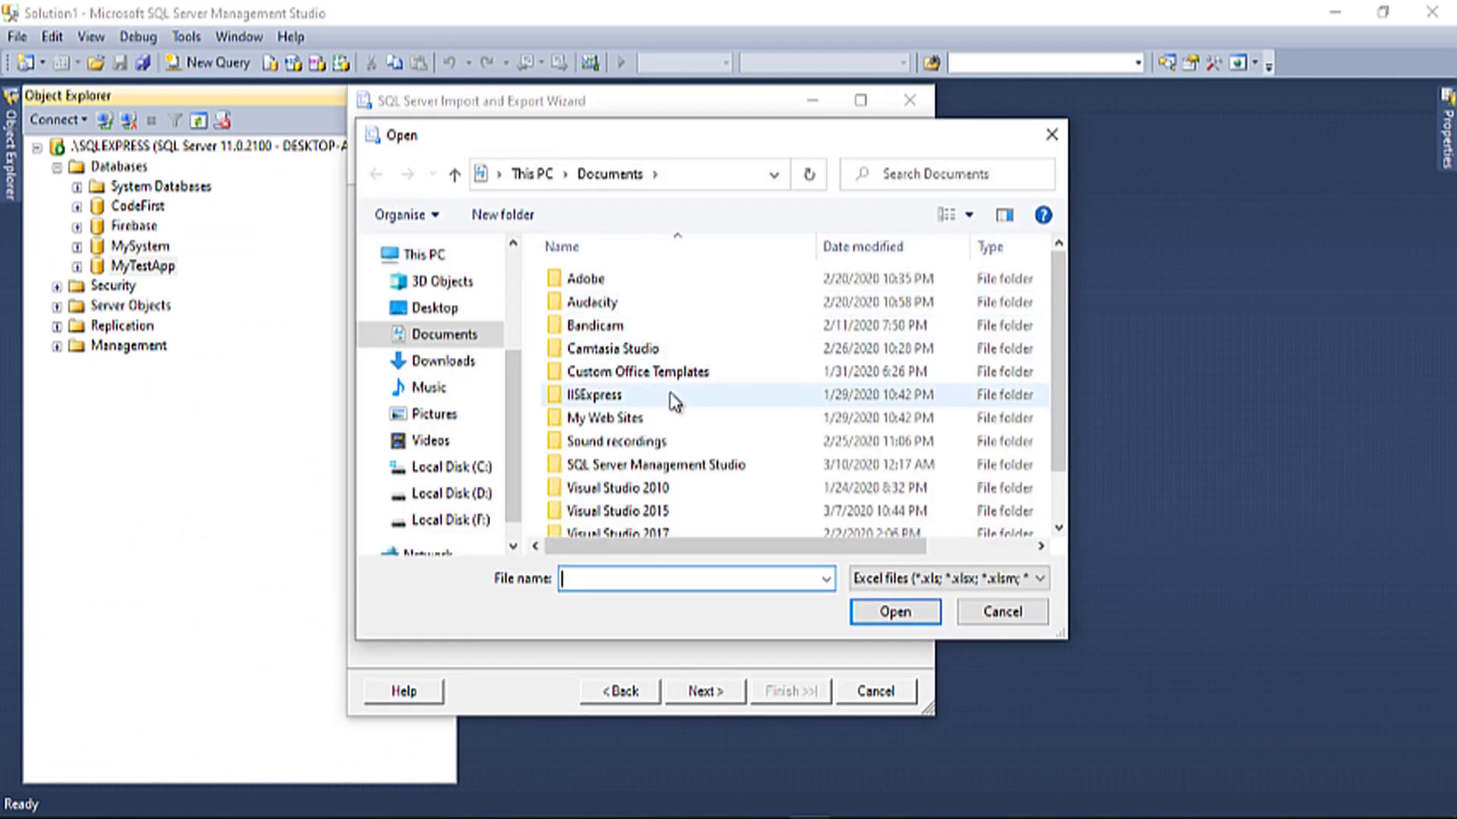
pyautogui.scroll(-1, 673, 402)
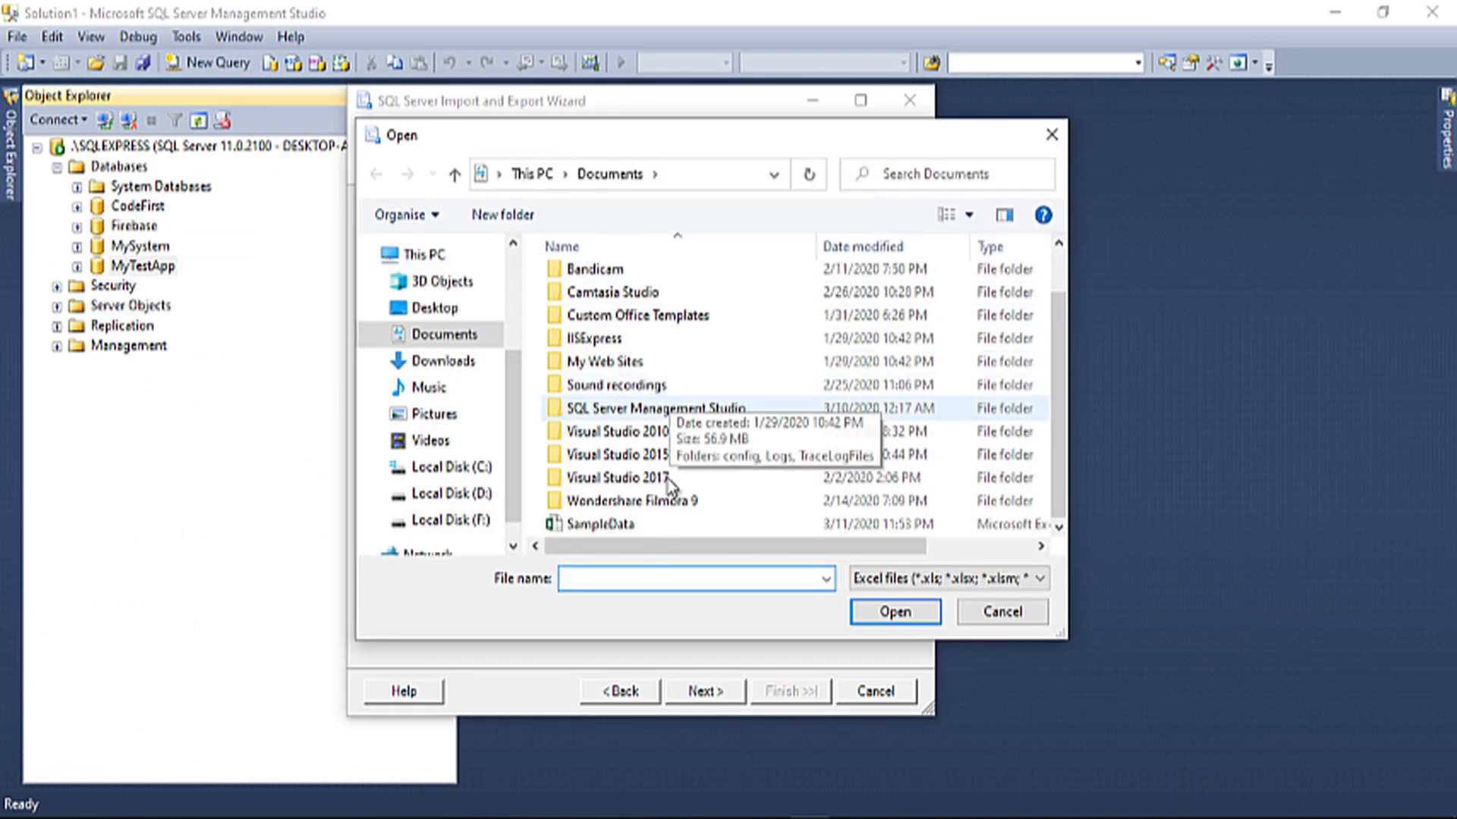
pyautogui.click(618, 536)
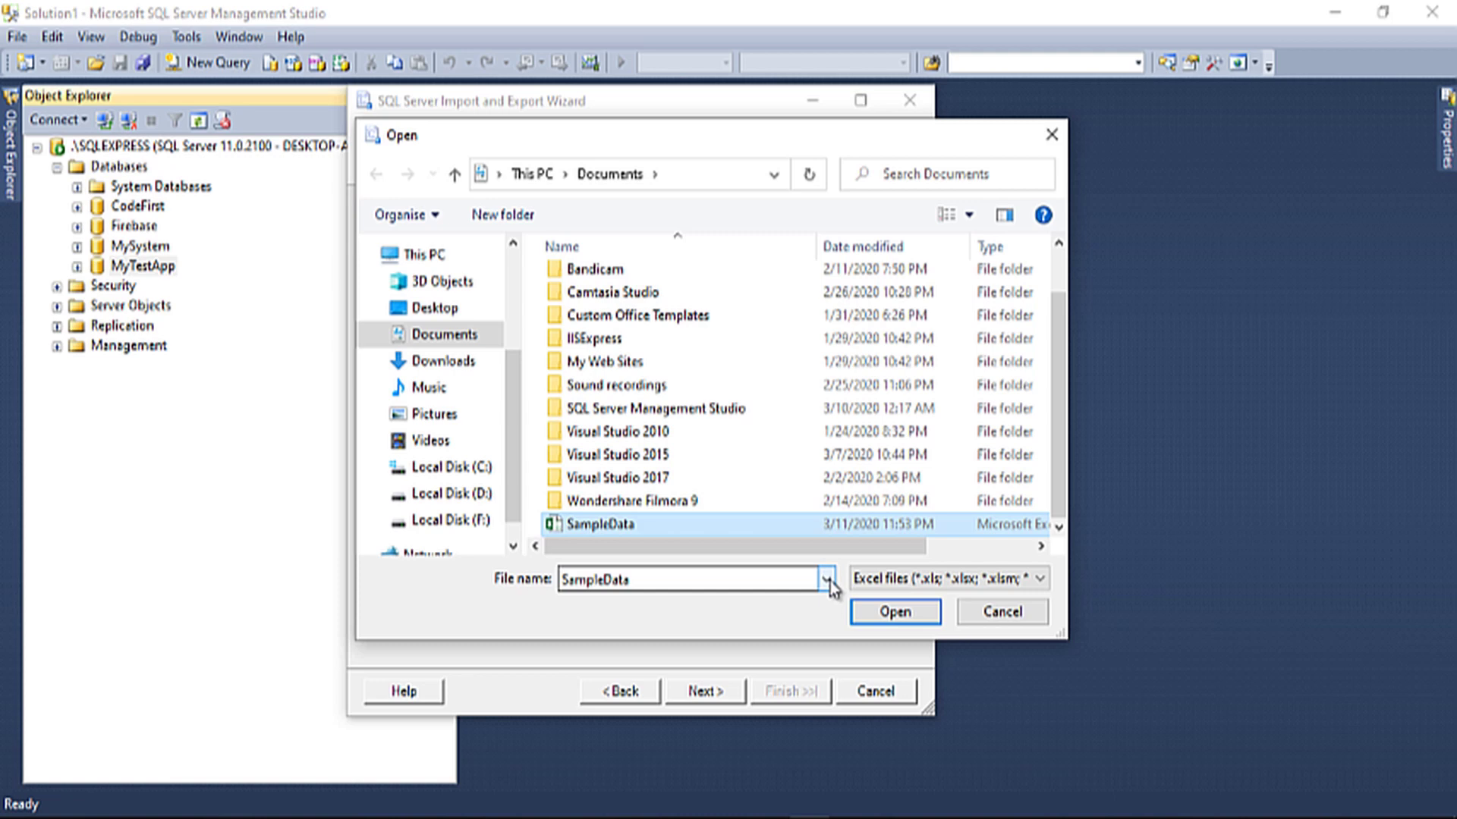
pyautogui.click(894, 619)
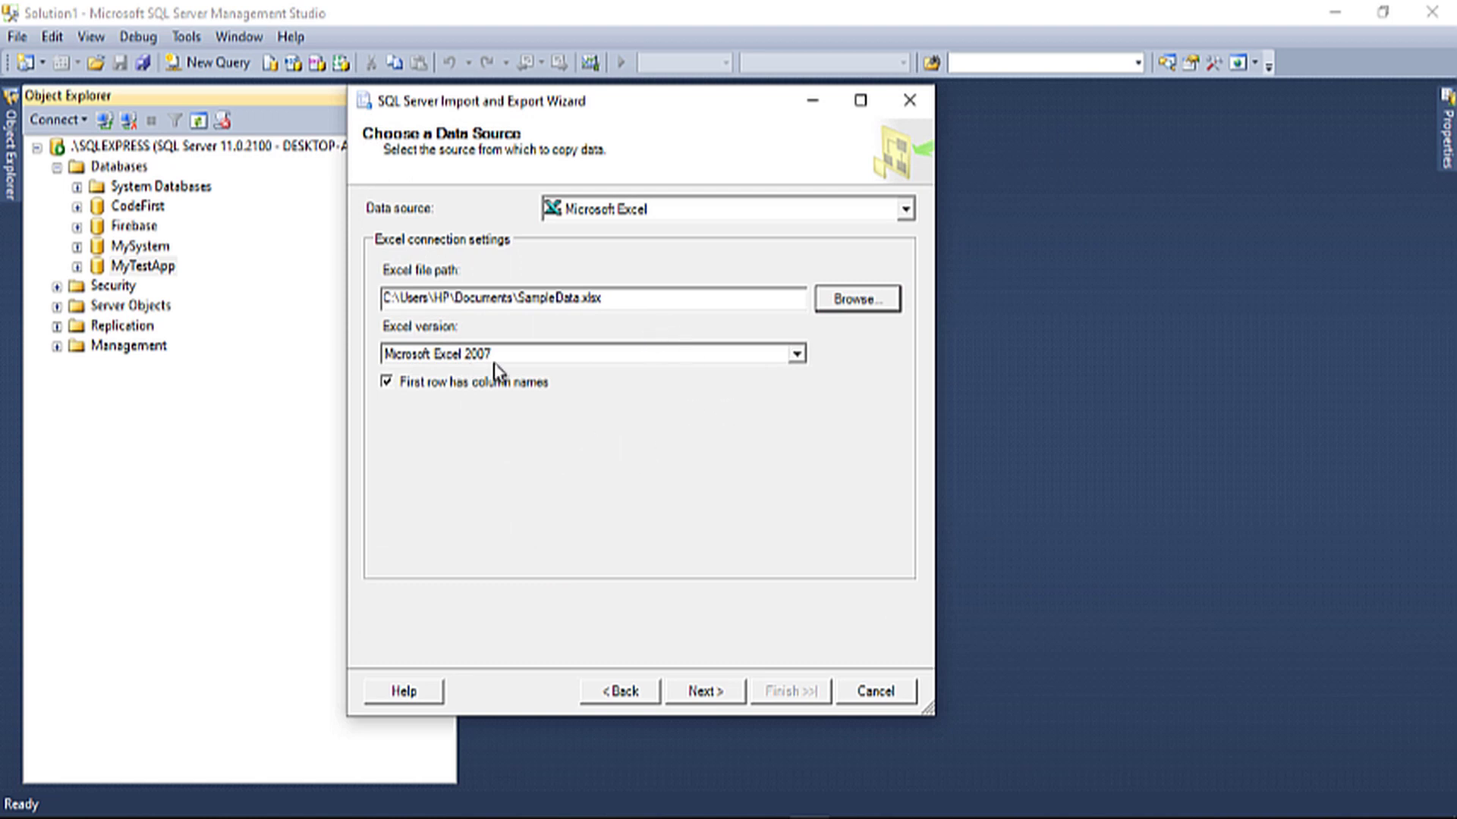
# - Set the Excel version of the source file to Microsoft Excel 2007
pyautogui.click(535, 352)
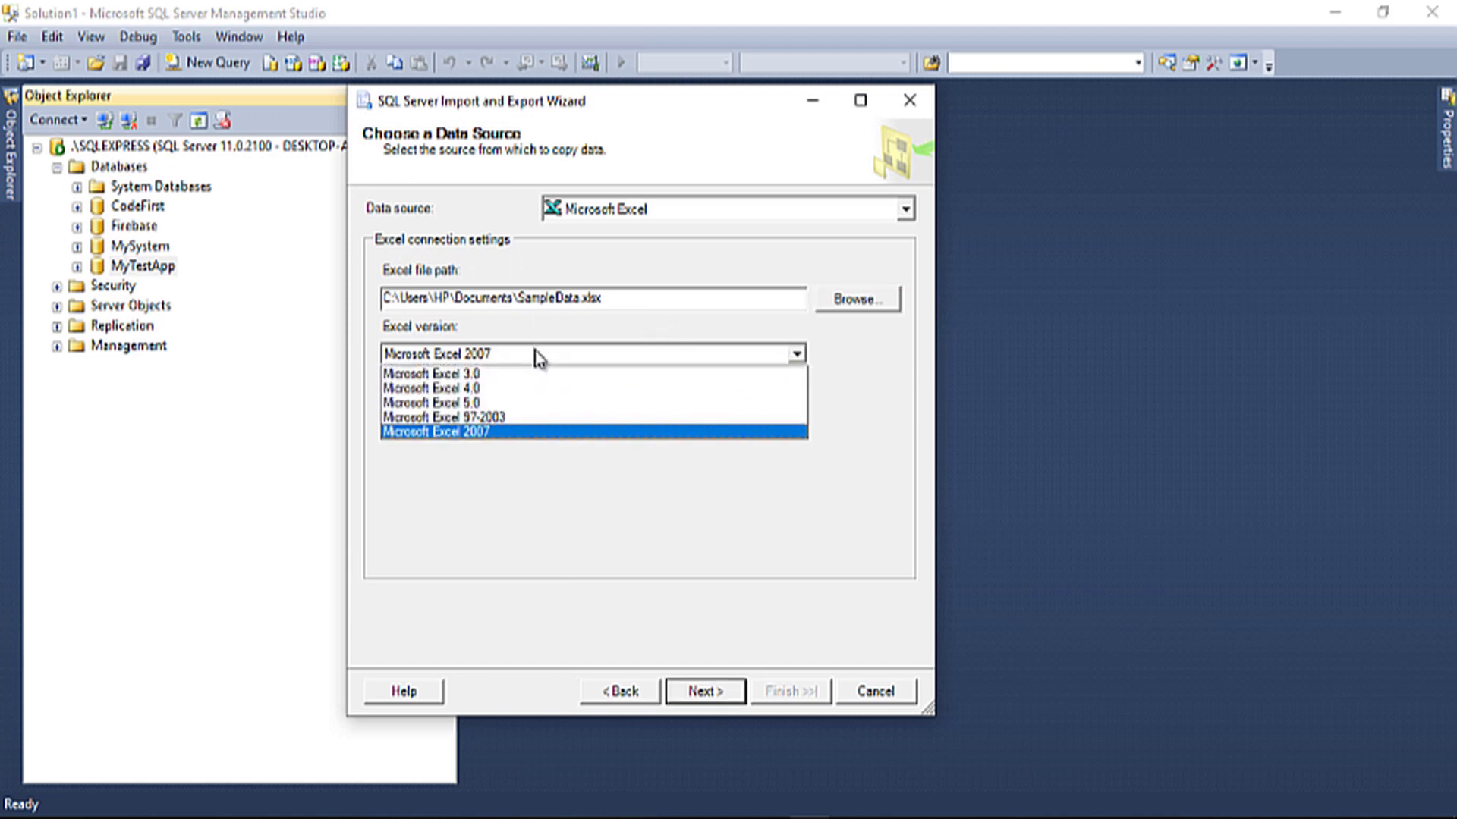
pyautogui.click(485, 432)
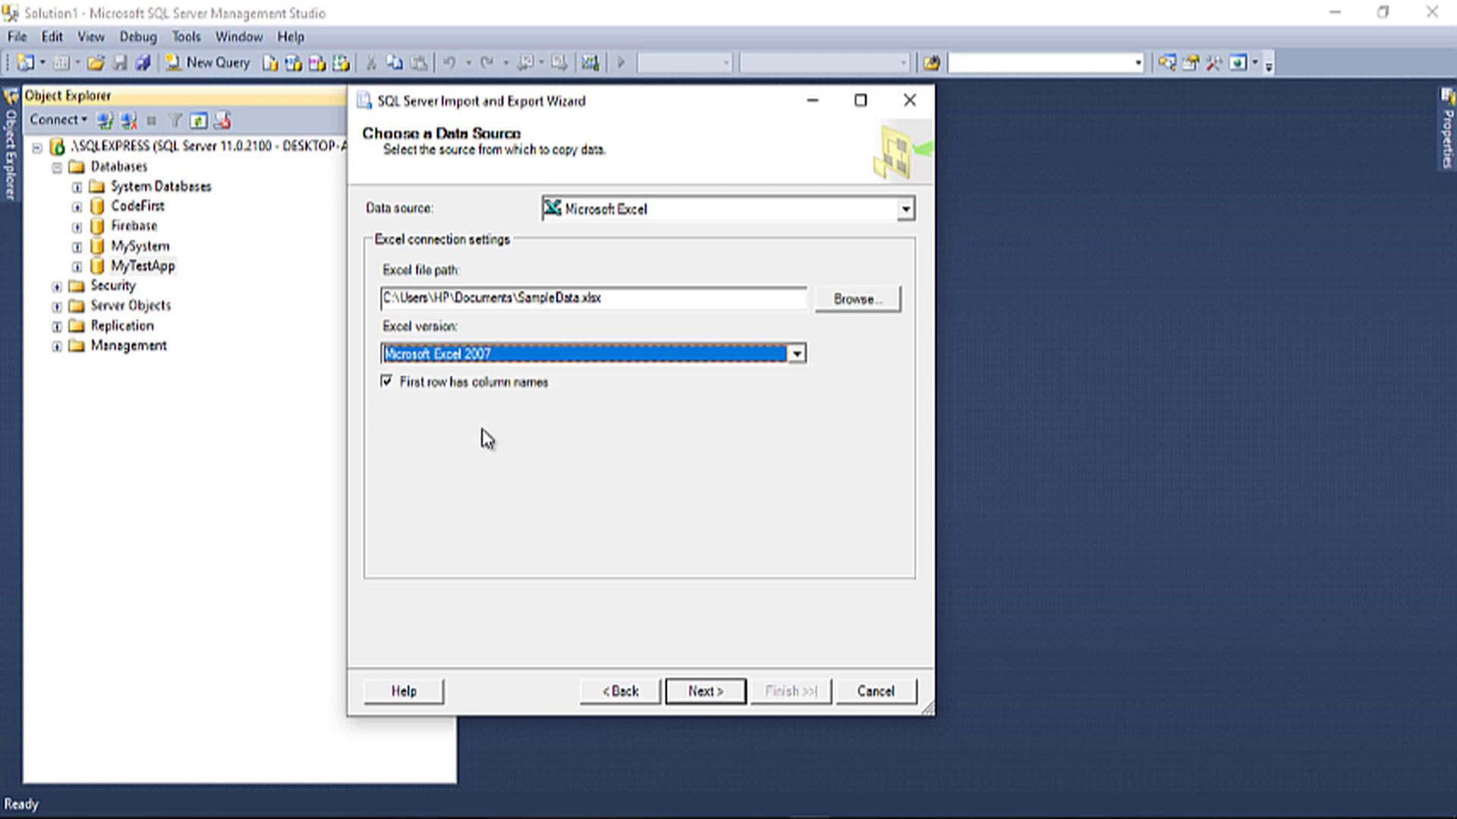
pyautogui.click(554, 361)
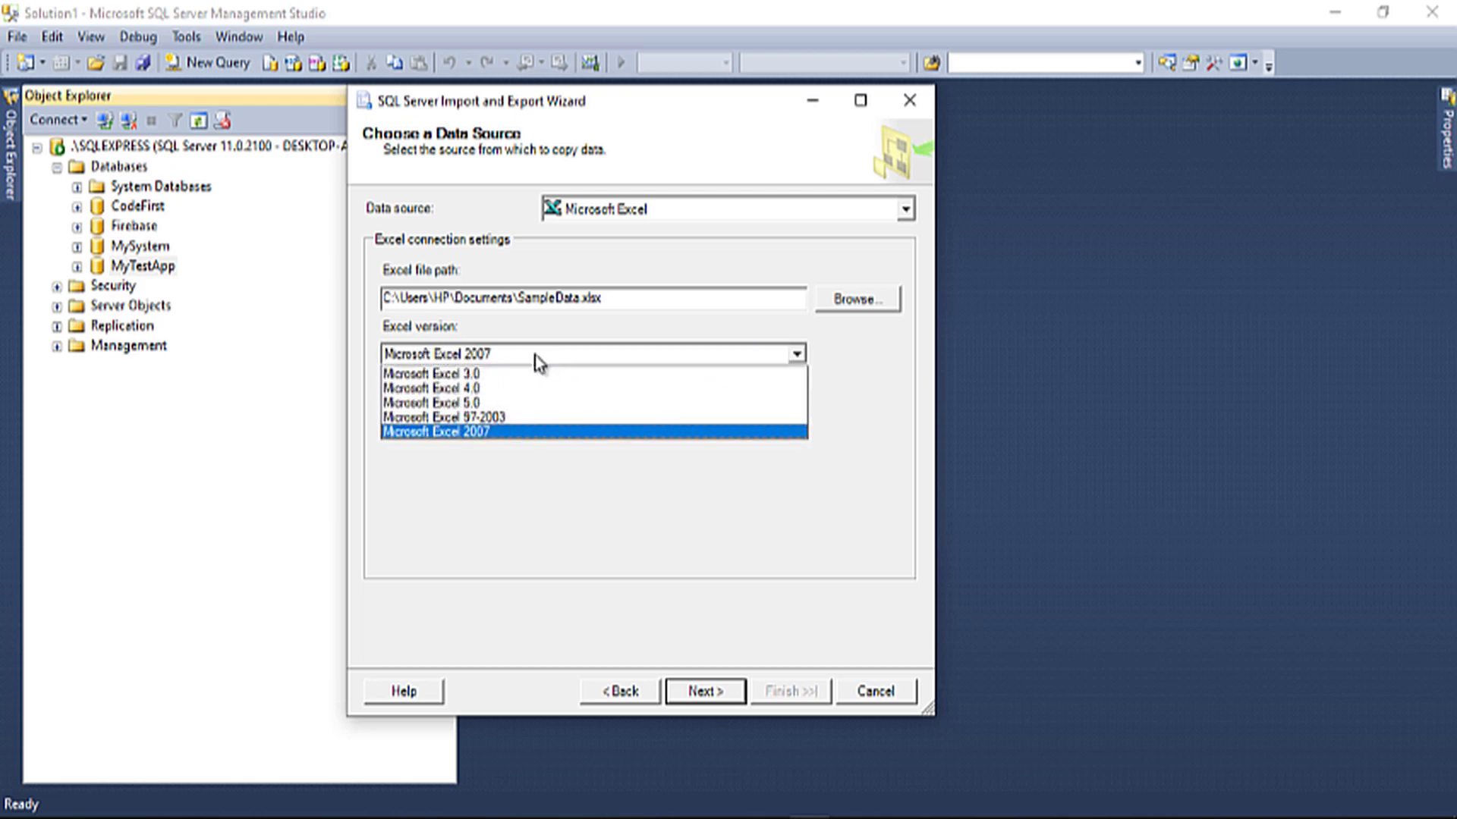
pyautogui.click(535, 355)
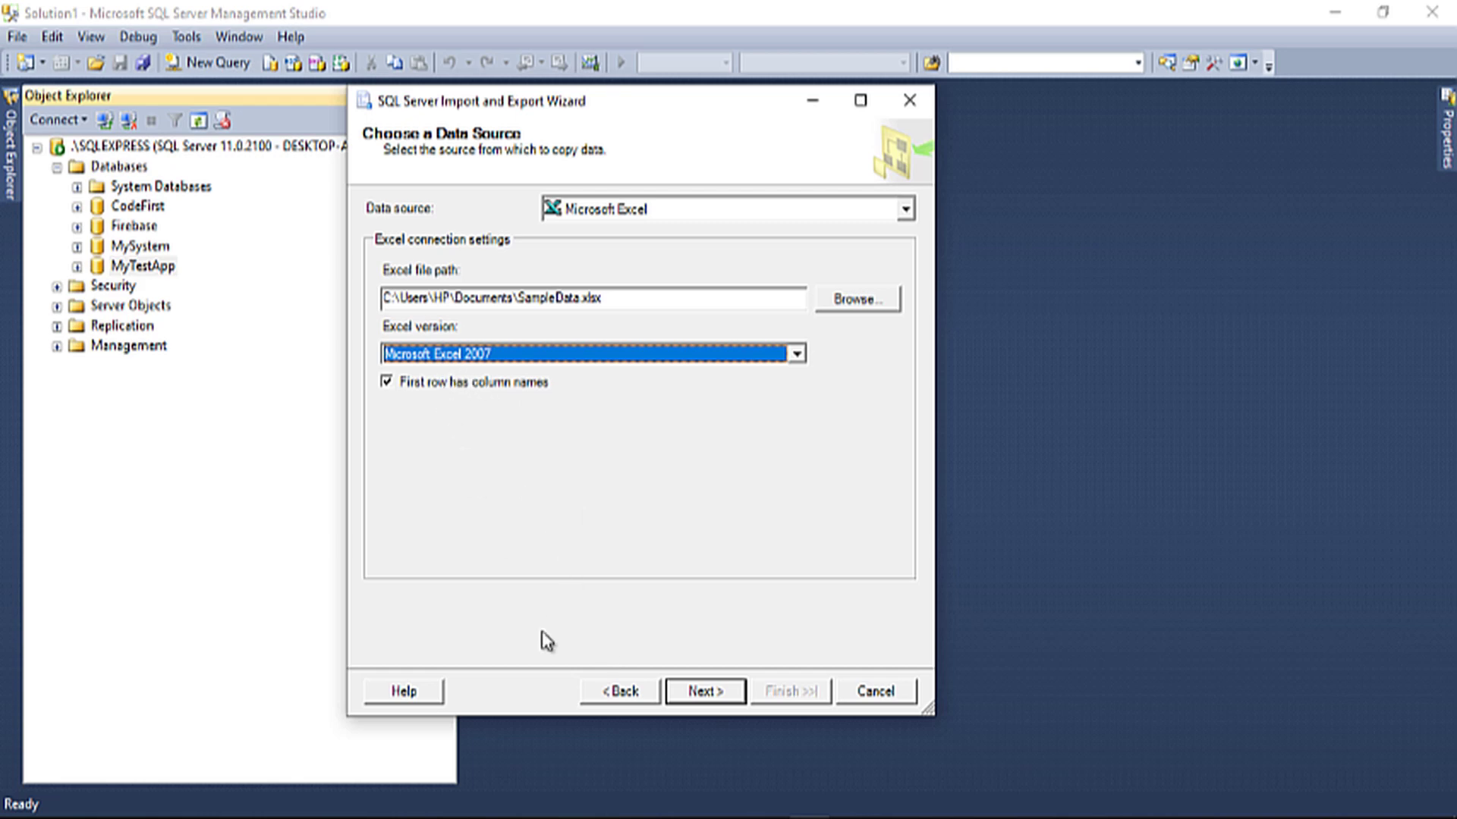
# - Switch to the SampleData workbook in Excel, examine the row 1 column names from EmpNo to ContactNo, and return to the import wizard
pyautogui.hotkey('alt', 'Tab')
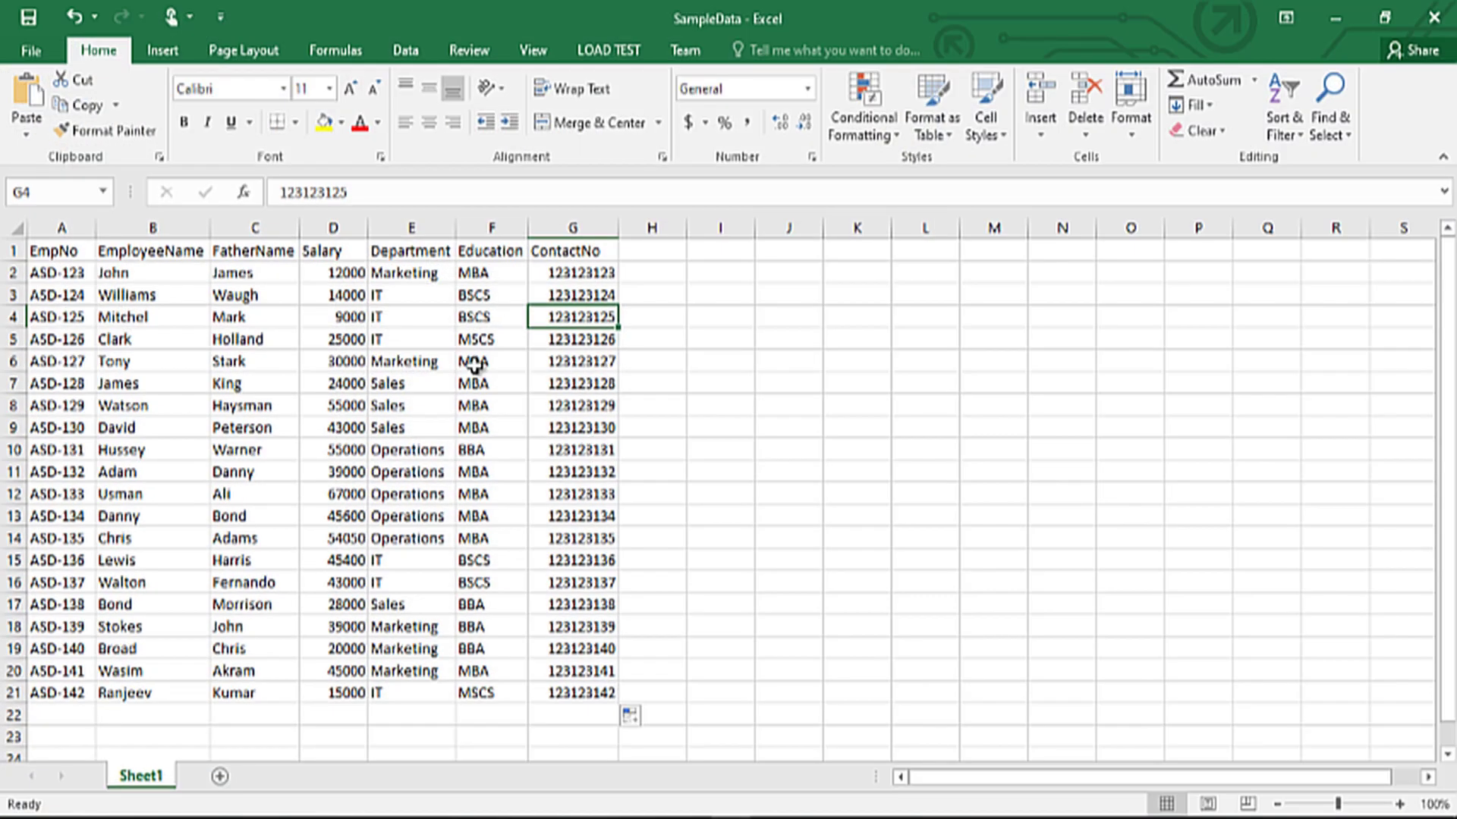
pyautogui.click(44, 251)
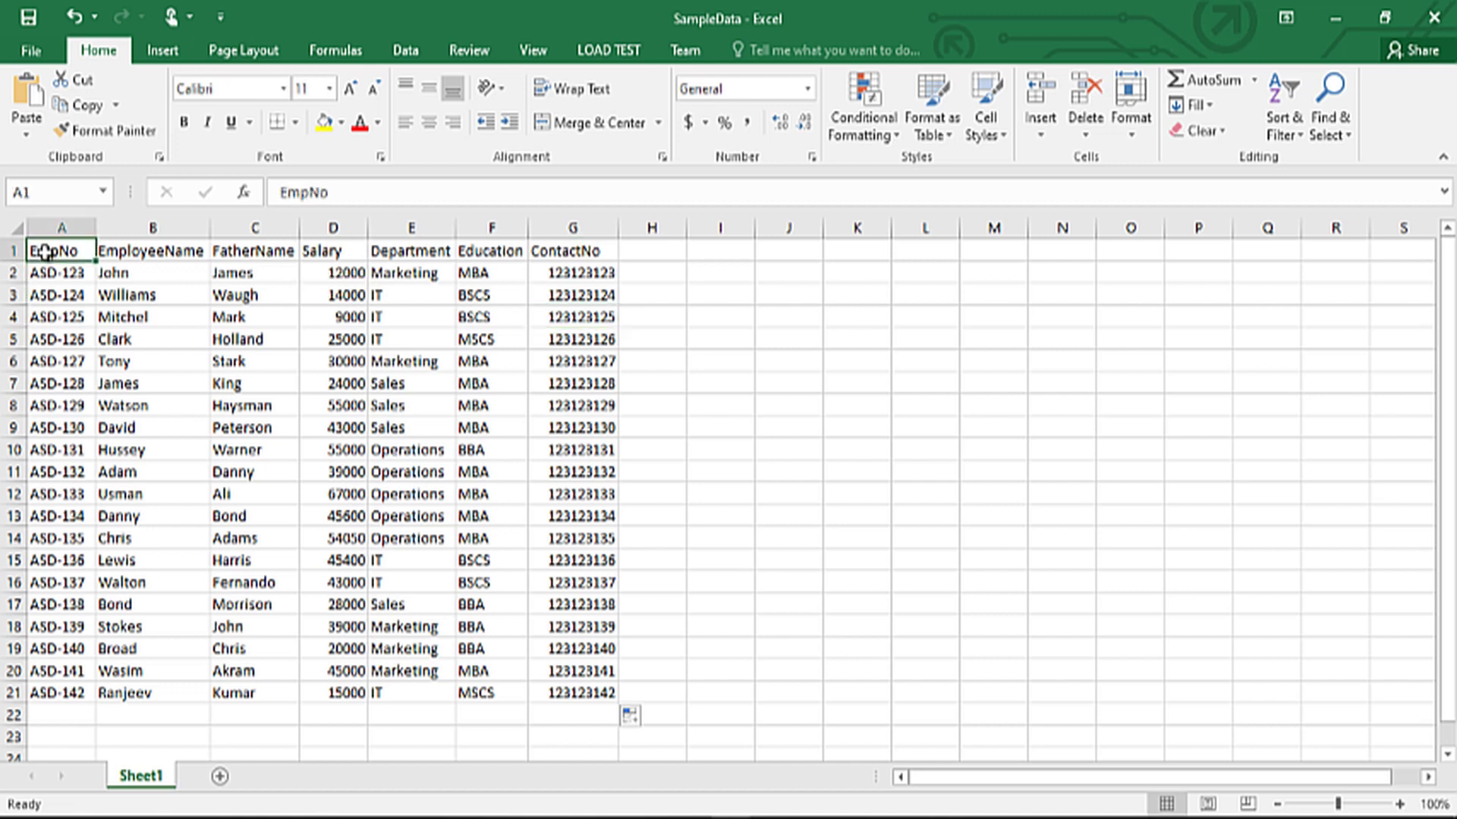
pyautogui.press('Right')
pyautogui.press('Right')
pyautogui.press('Right')
pyautogui.press('Right')
pyautogui.press('Right')
pyautogui.press('Right')
pyautogui.press('Left')
pyautogui.press('Left')
pyautogui.press('Left')
pyautogui.press('Left')
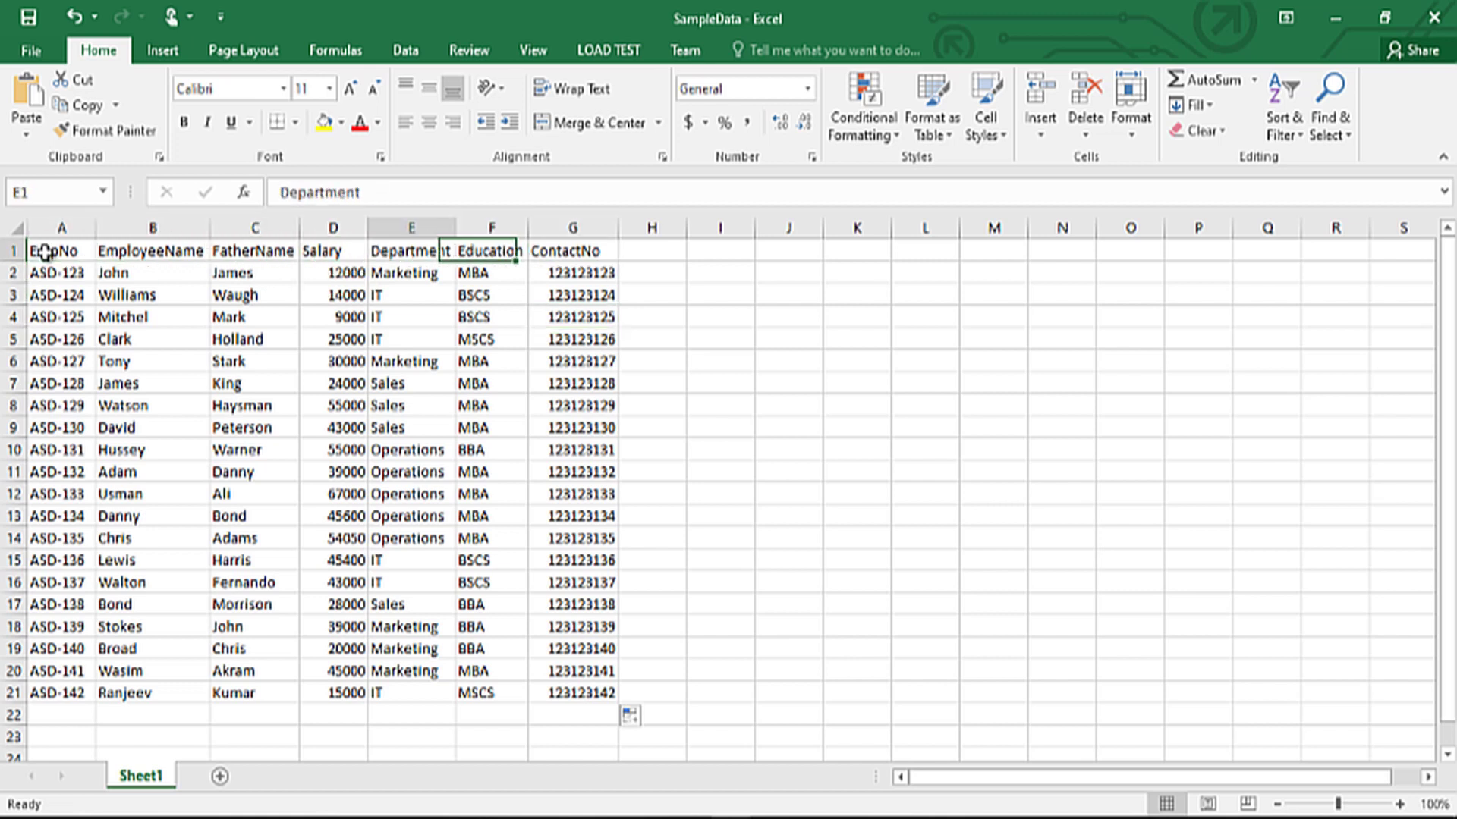
pyautogui.press('Left')
pyautogui.press('Left')
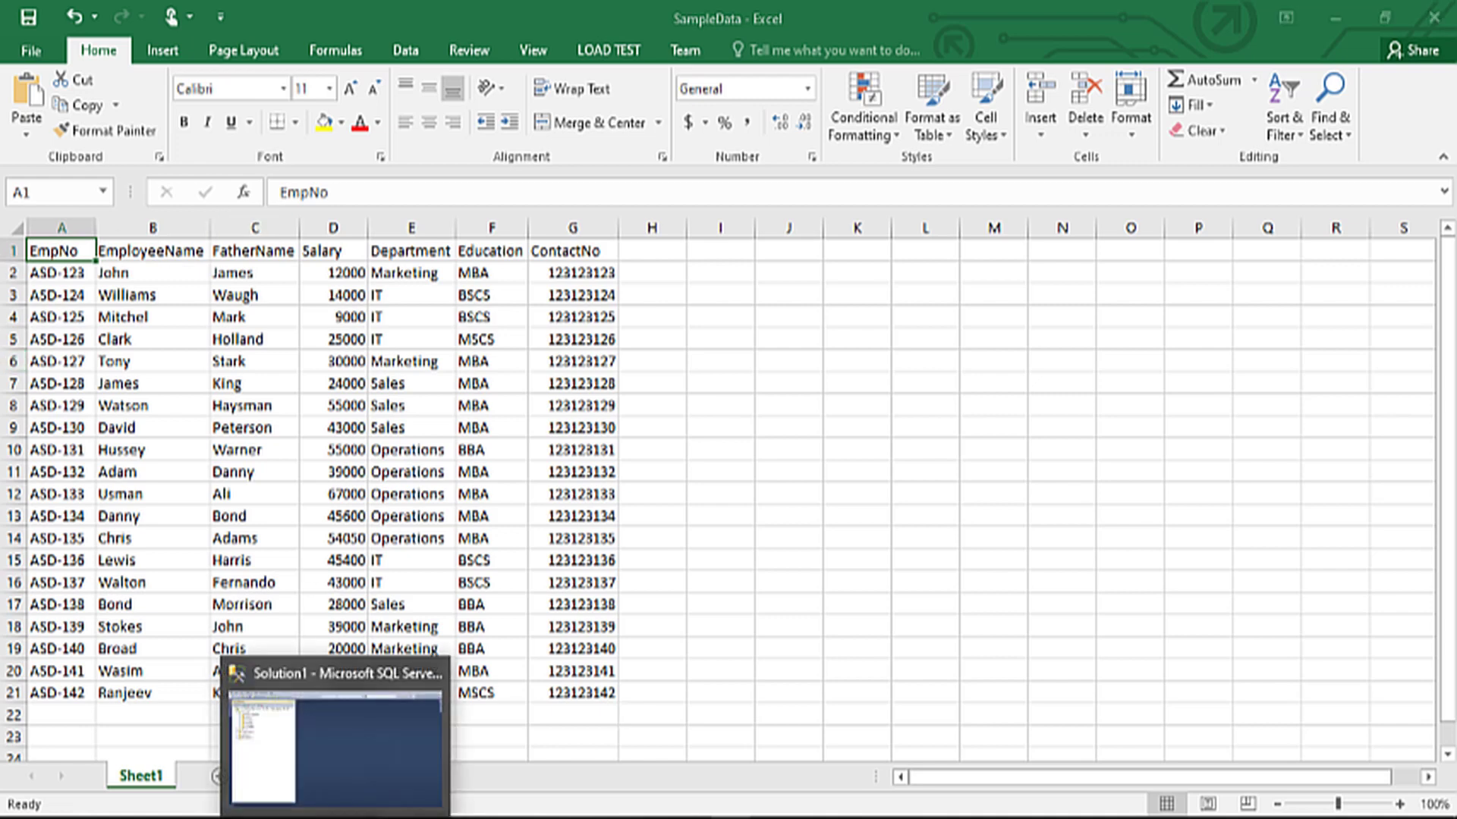
pyautogui.click(337, 732)
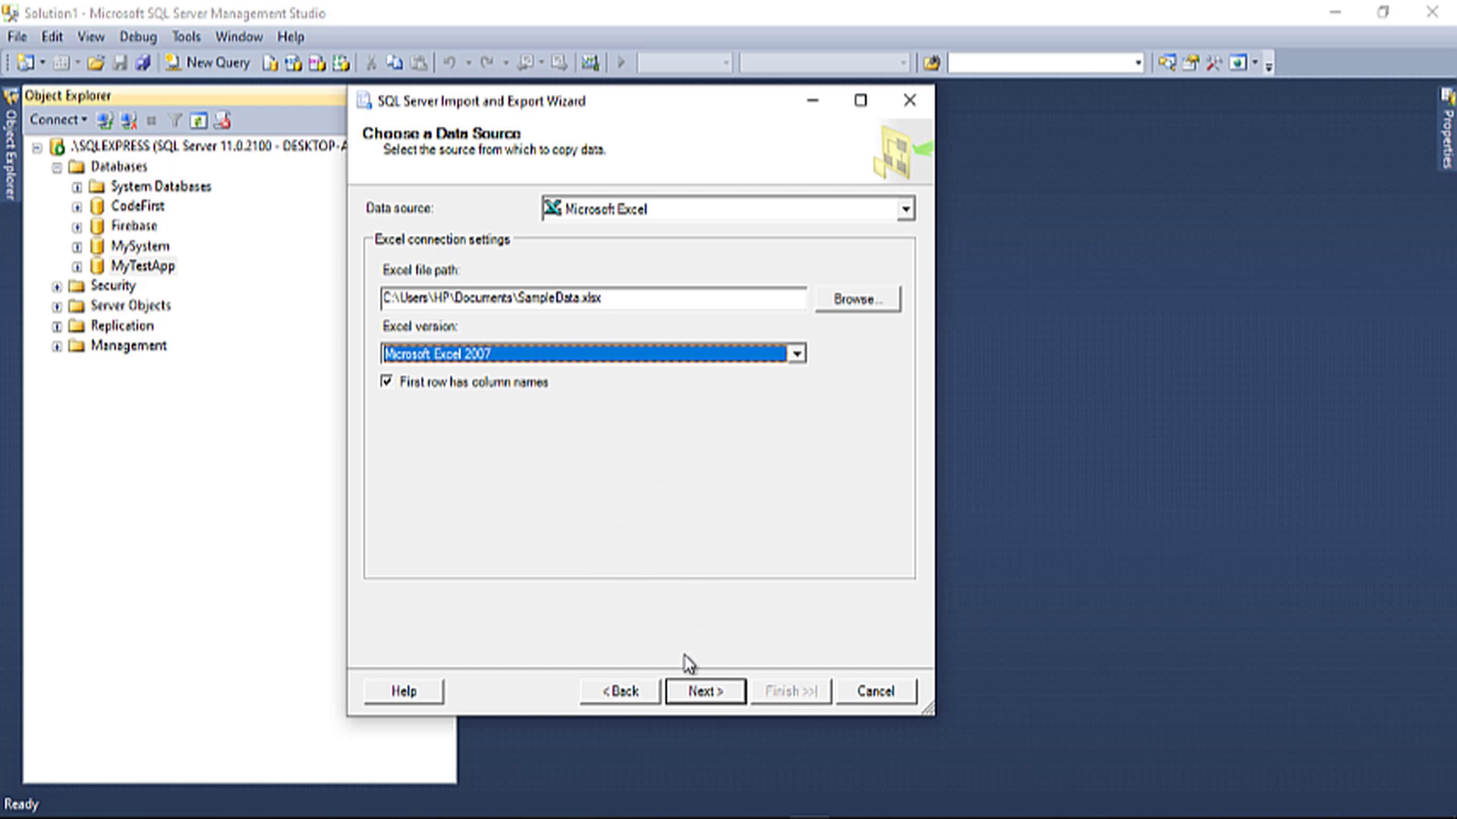
# - Proceed to the import destination and use Windows Authentication for the .\SQLEXPRESS server
pyautogui.click(692, 683)
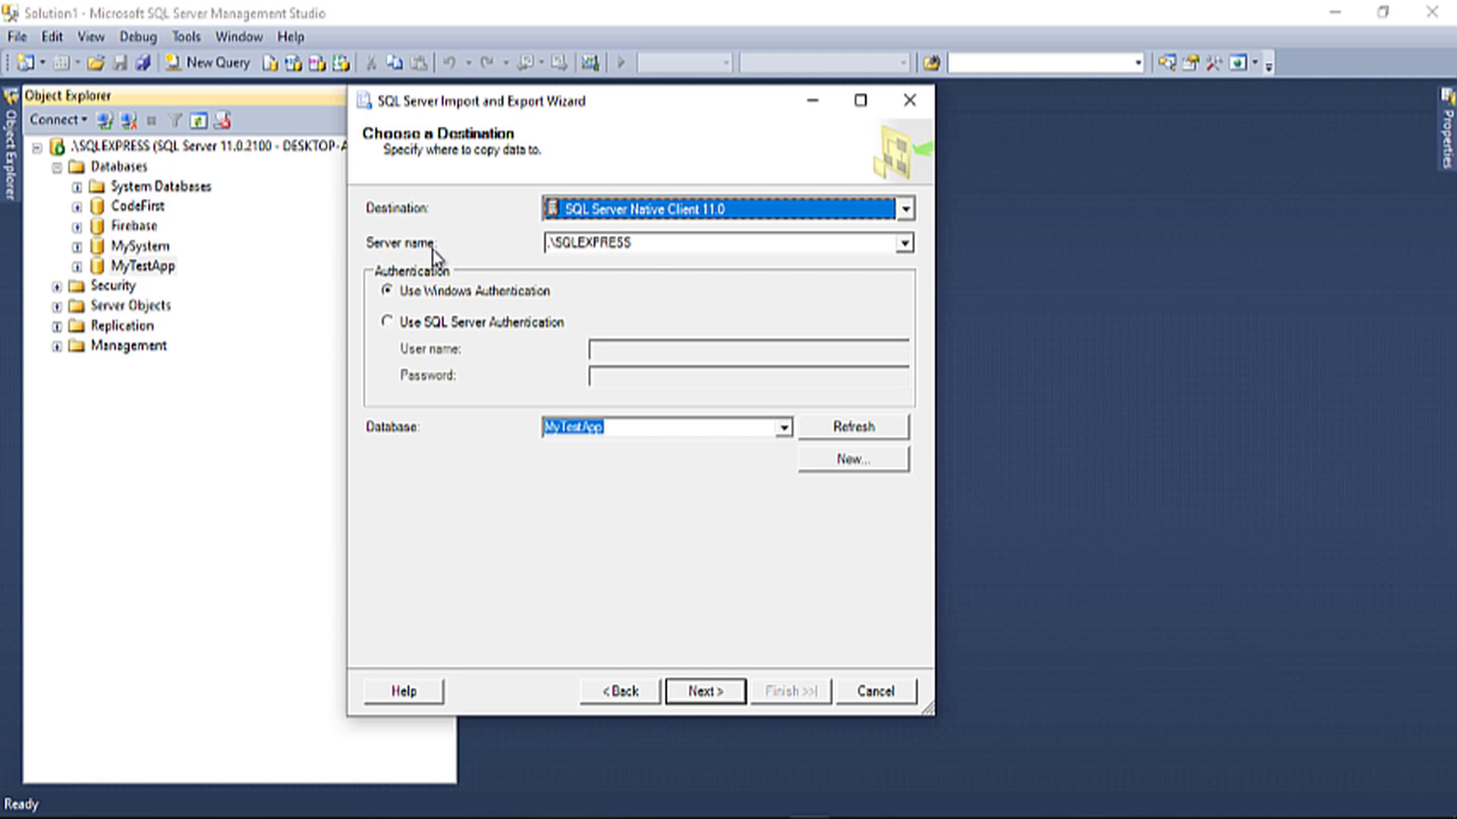
pyautogui.click(904, 243)
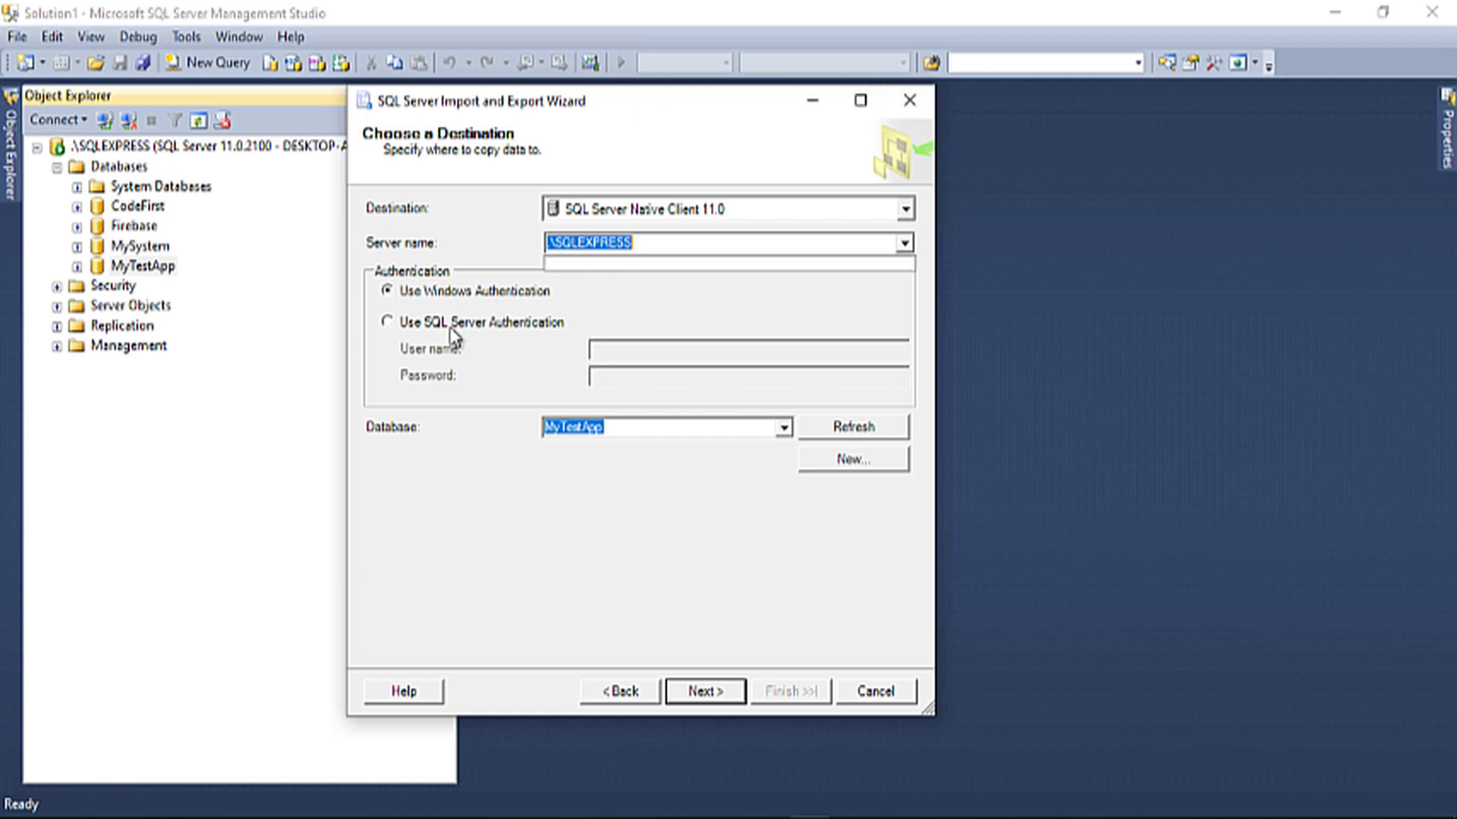
pyautogui.click(486, 261)
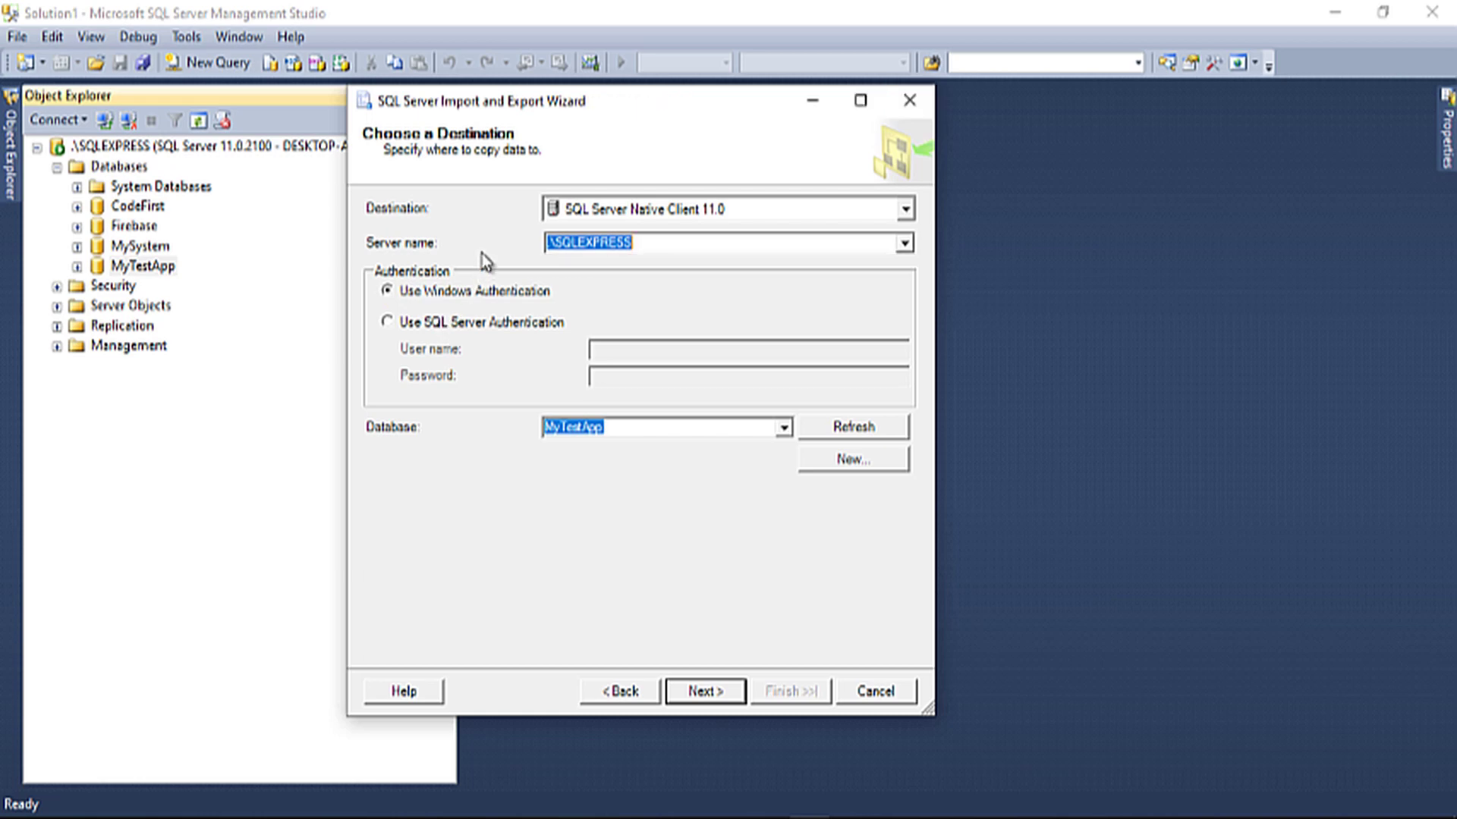
pyautogui.click(449, 298)
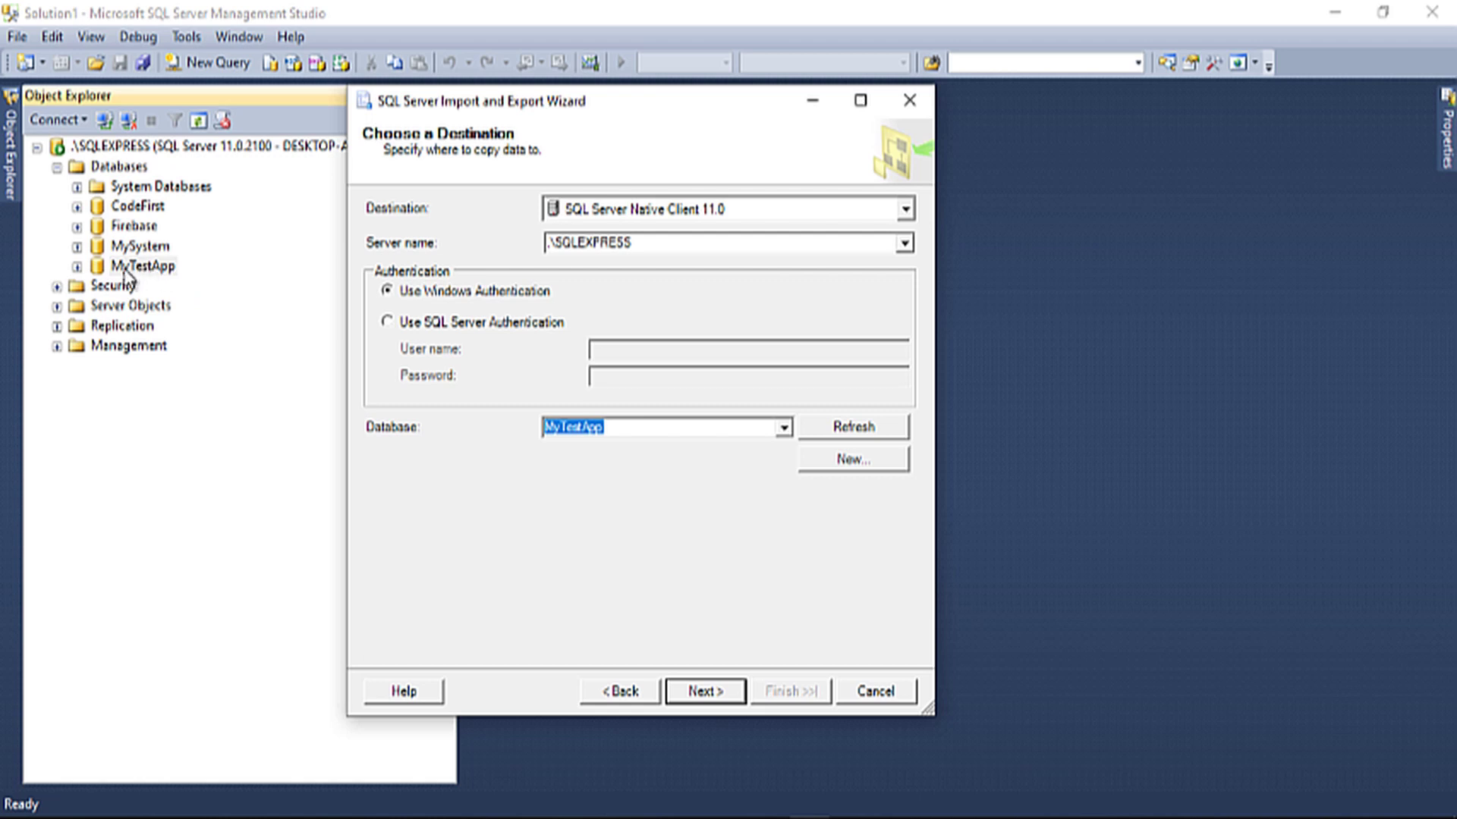
# - Set the destination database to MySystem and continue the wizard
pyautogui.click(784, 429)
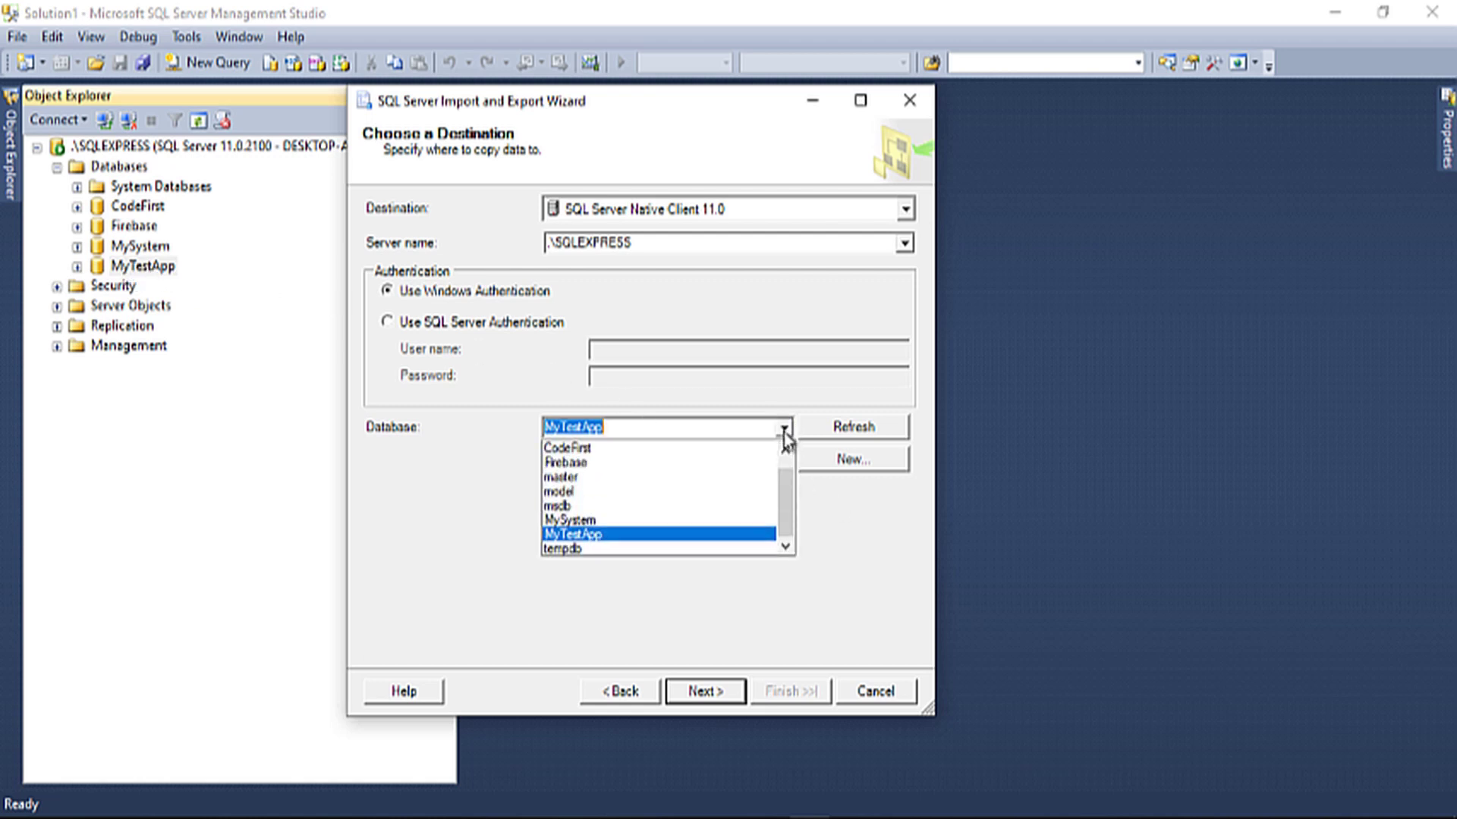
pyautogui.click(633, 533)
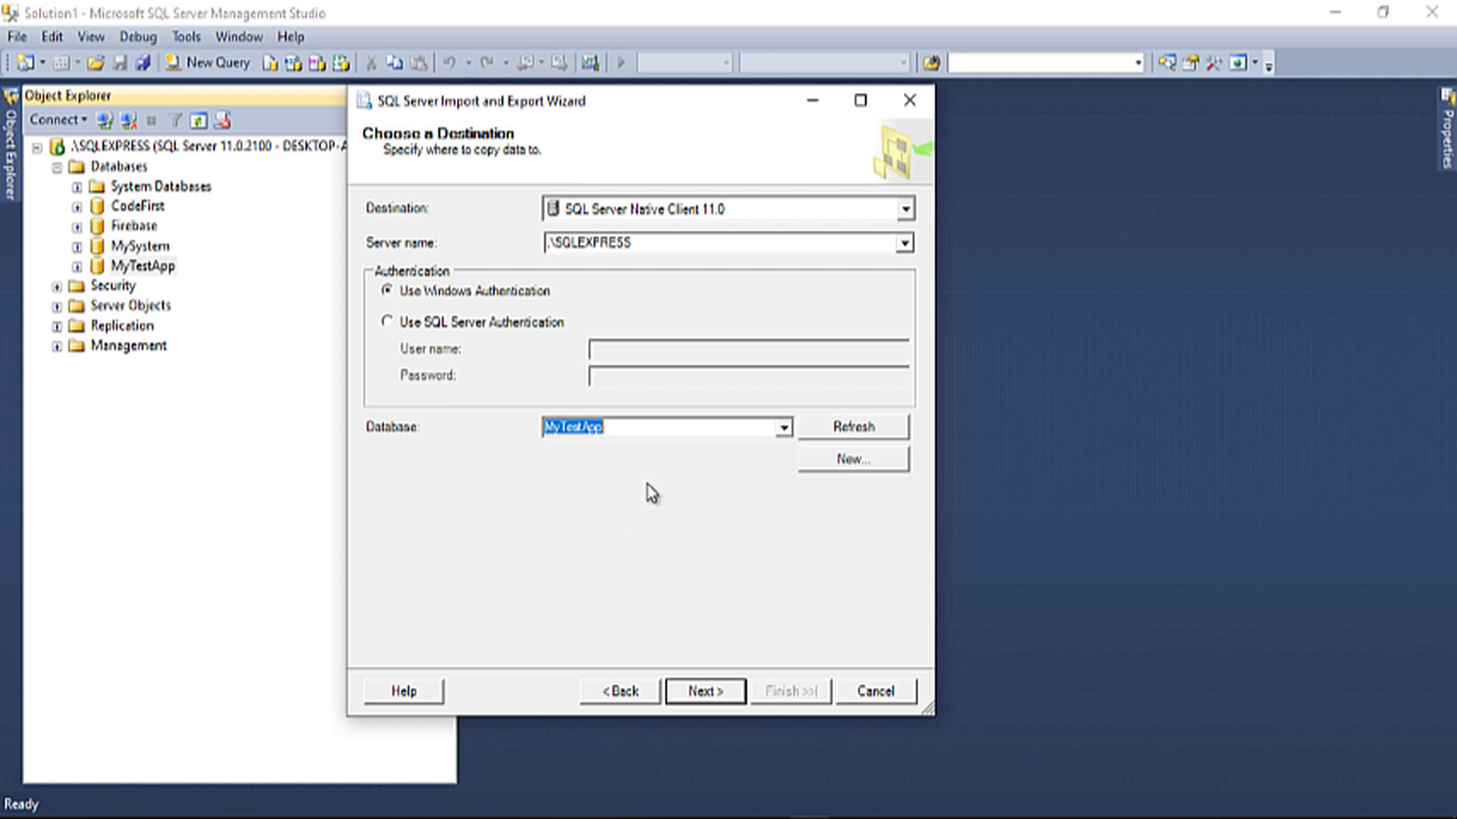
pyautogui.click(785, 429)
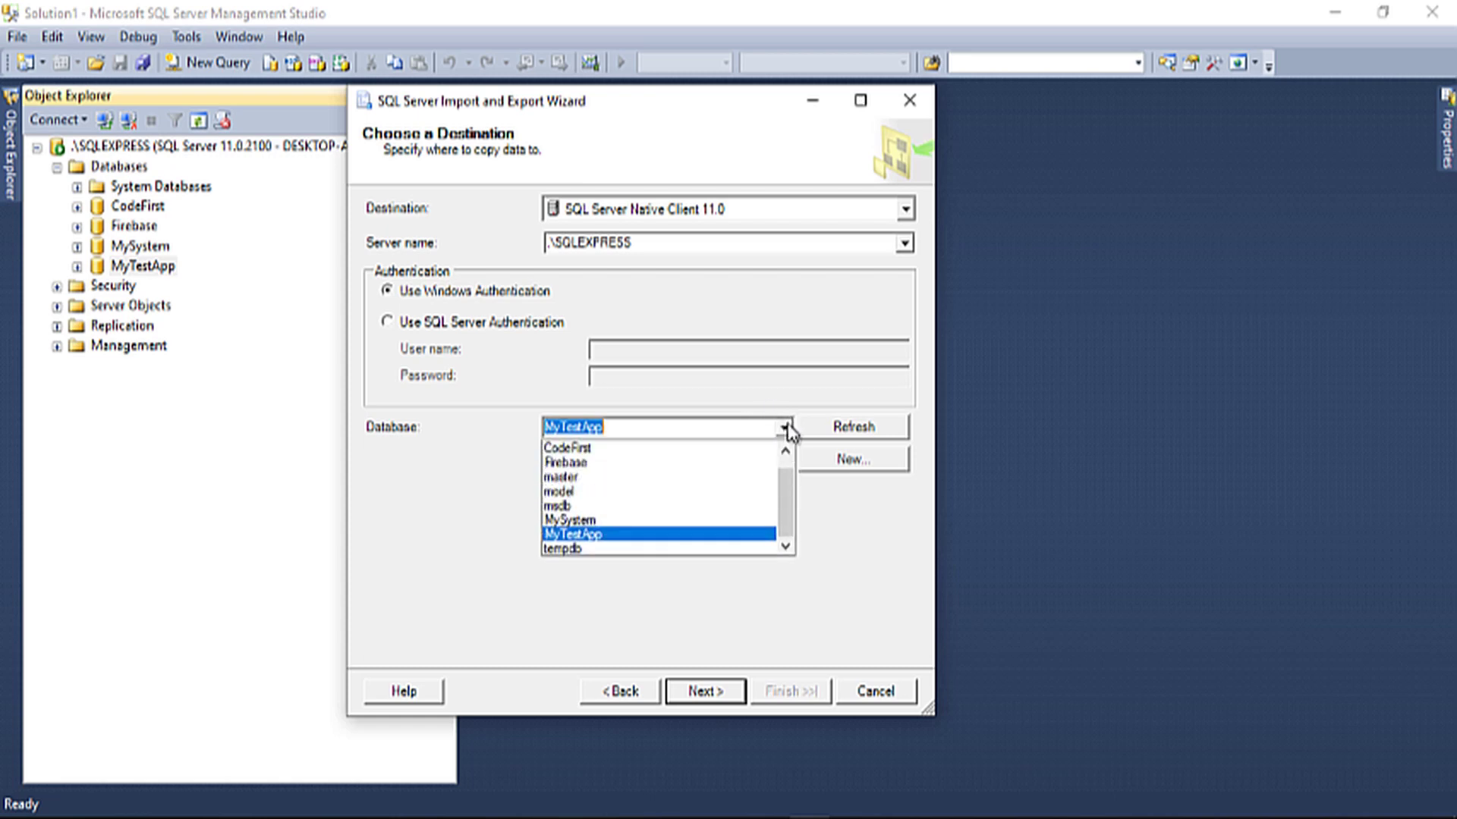
pyautogui.click(575, 522)
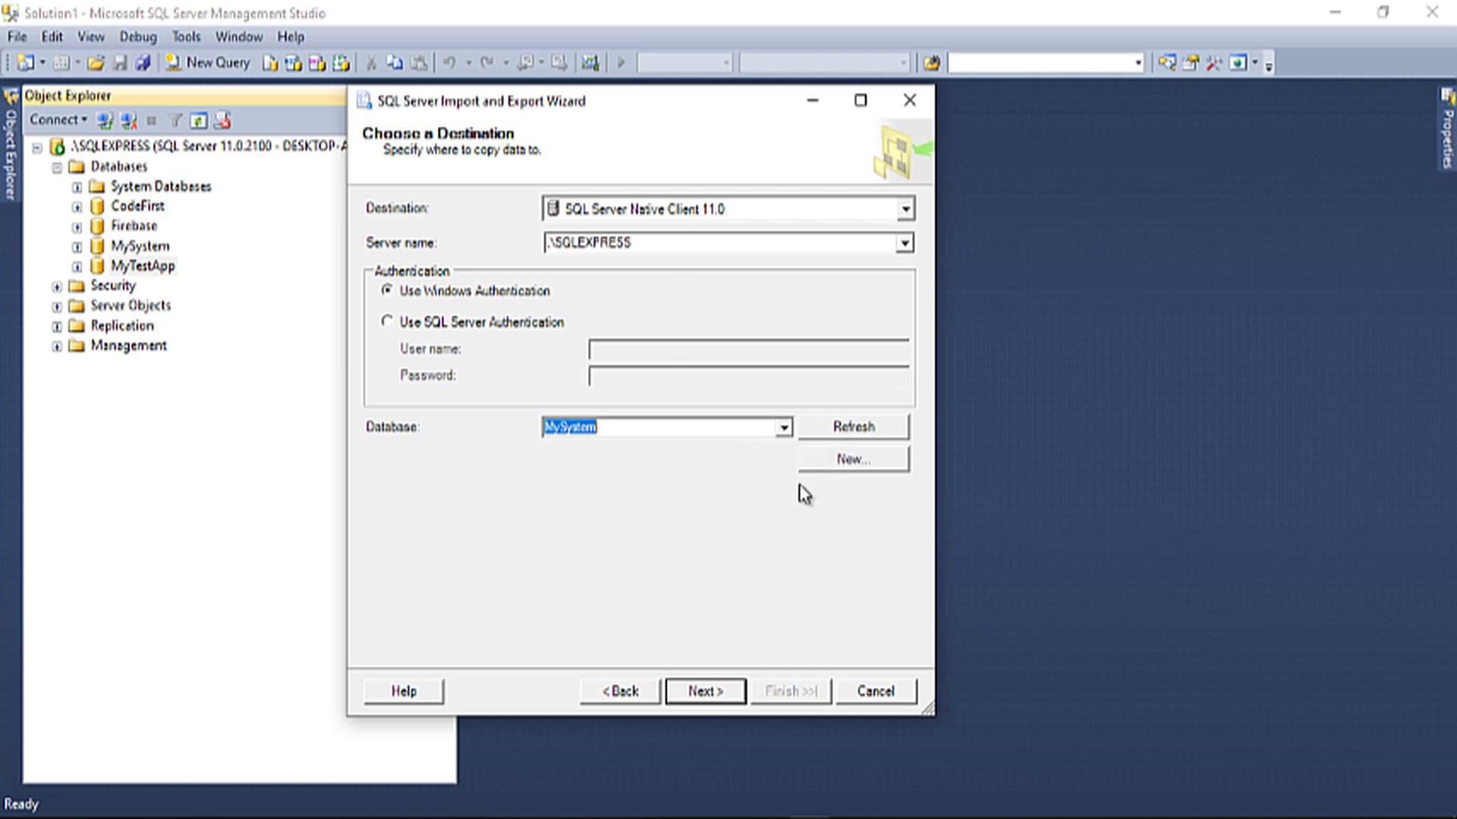
pyautogui.click(704, 690)
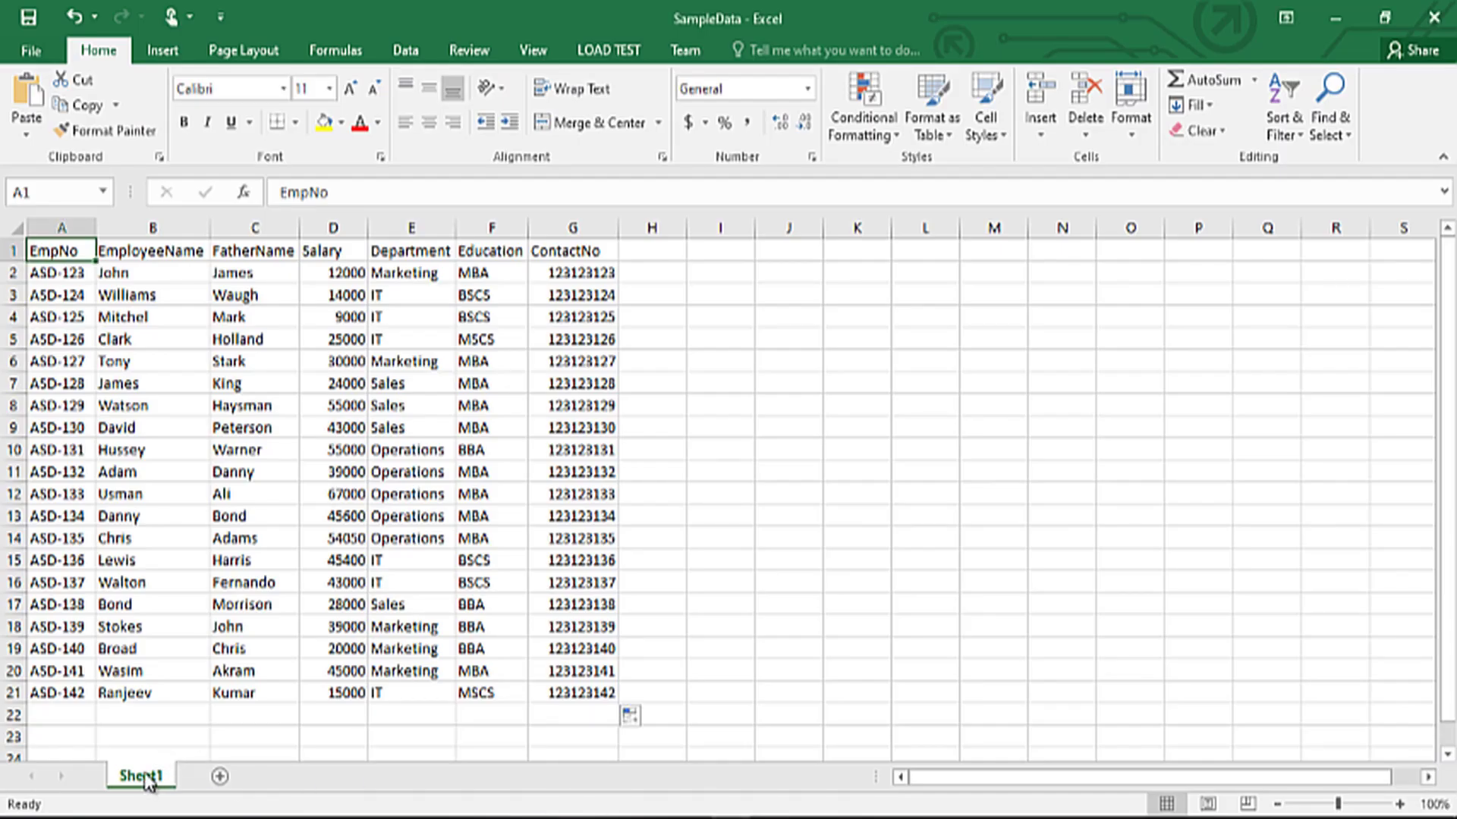
# - Return from Excel to the import wizard and review the Sheet1$ column mappings, including the ContactNo data type
pyautogui.click(380, 818)
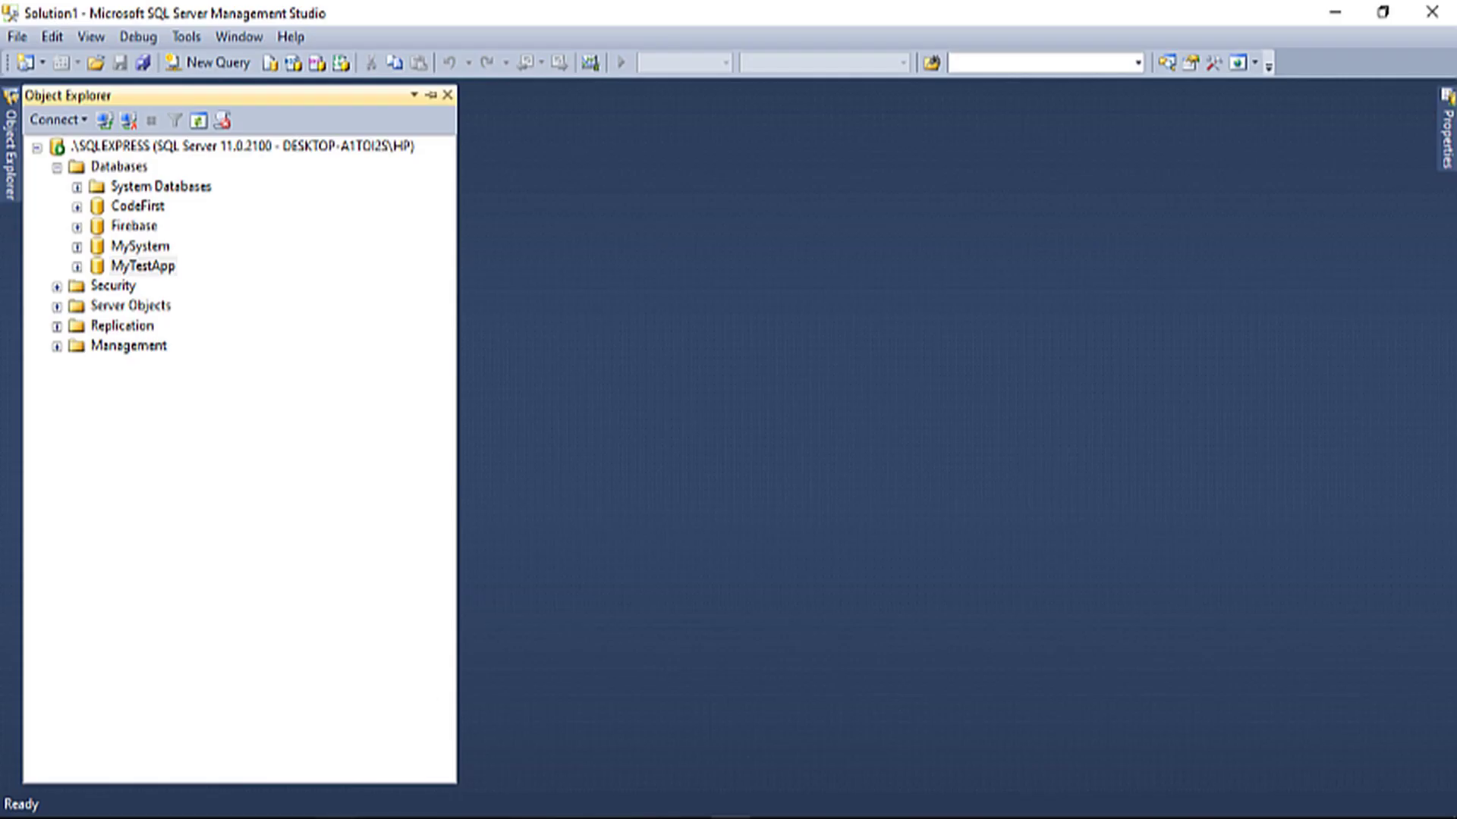
pyautogui.click(800, 808)
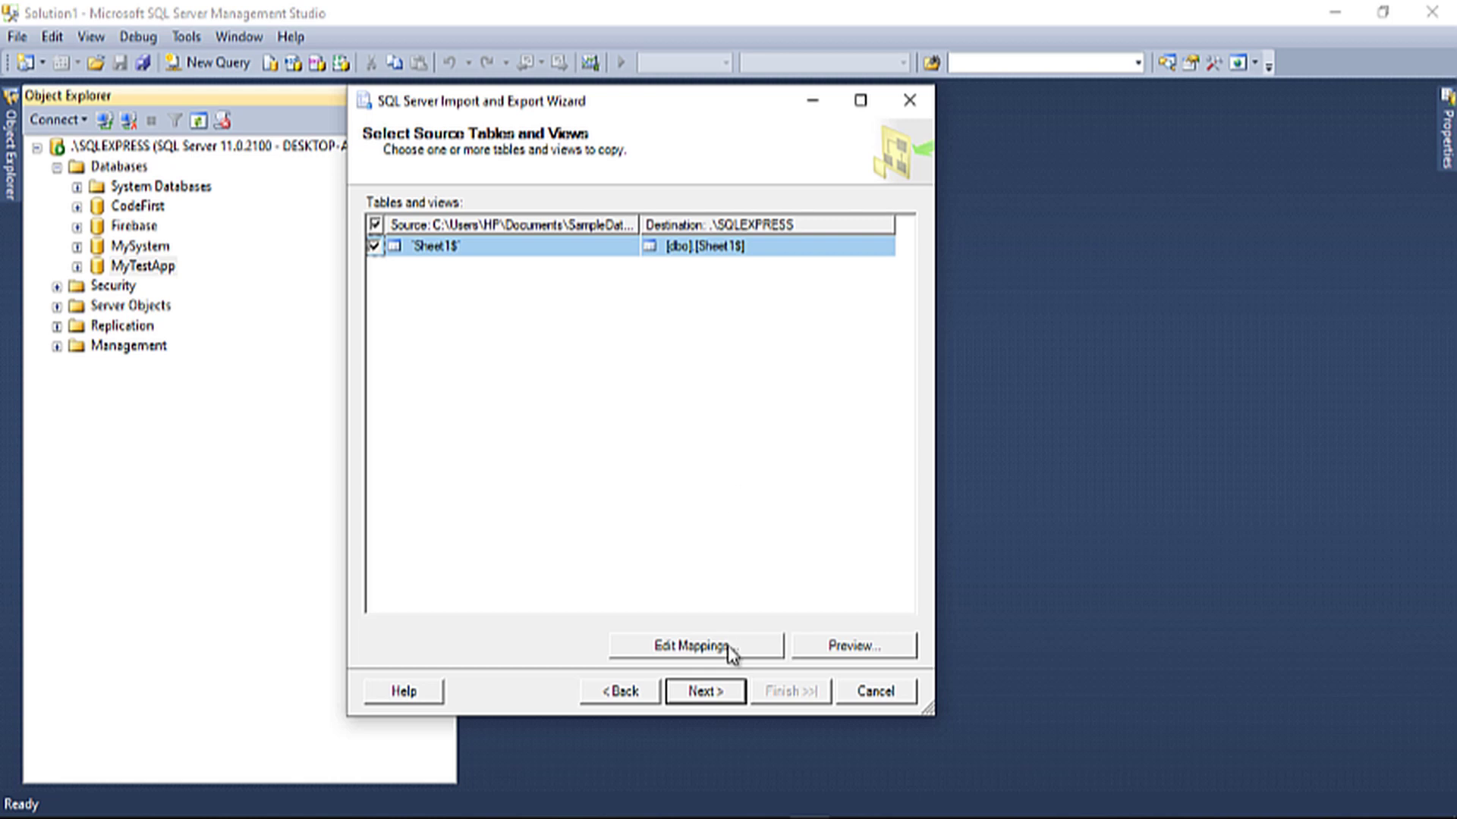
pyautogui.click(683, 647)
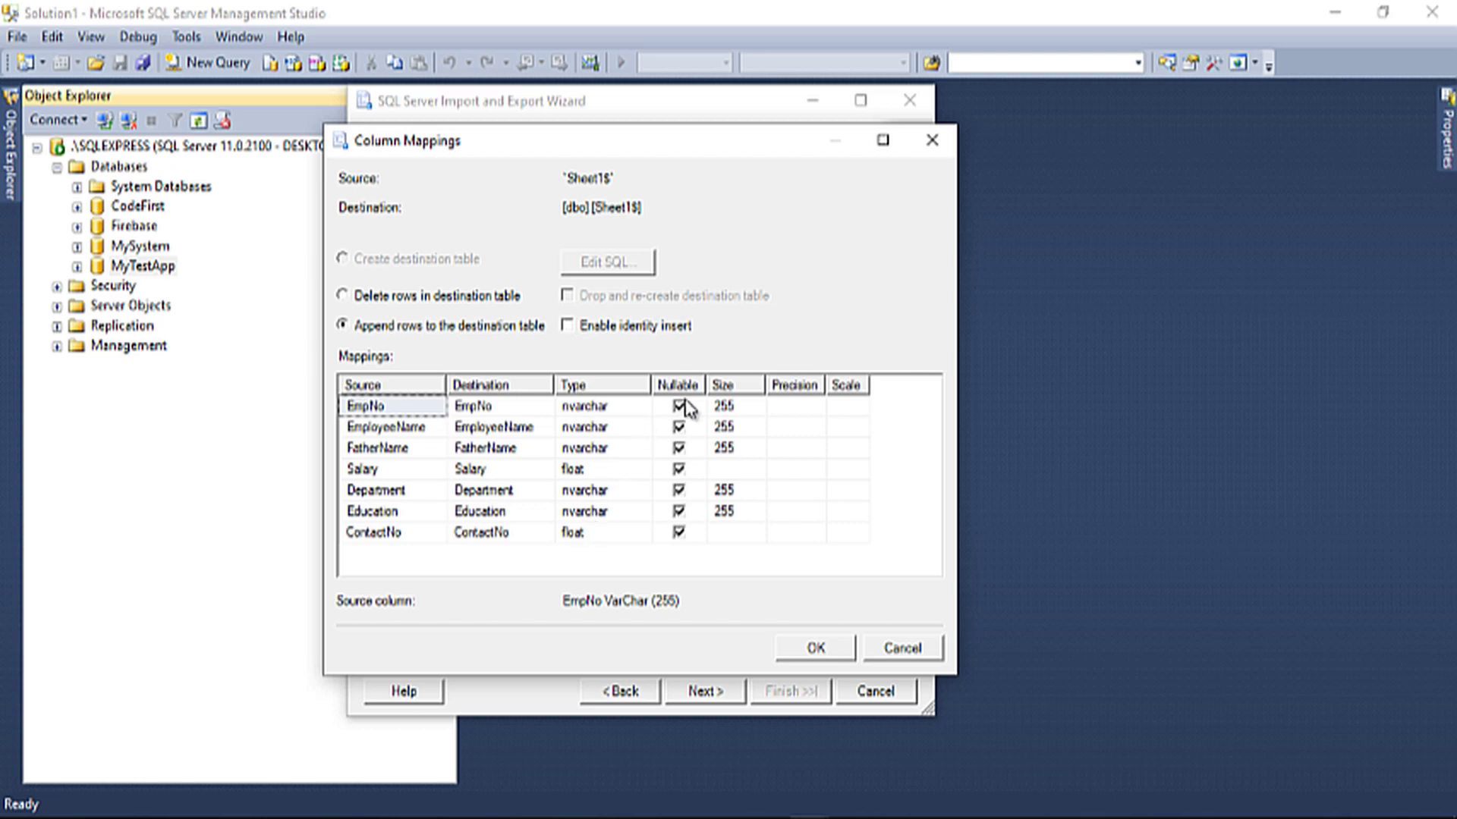
pyautogui.click(641, 534)
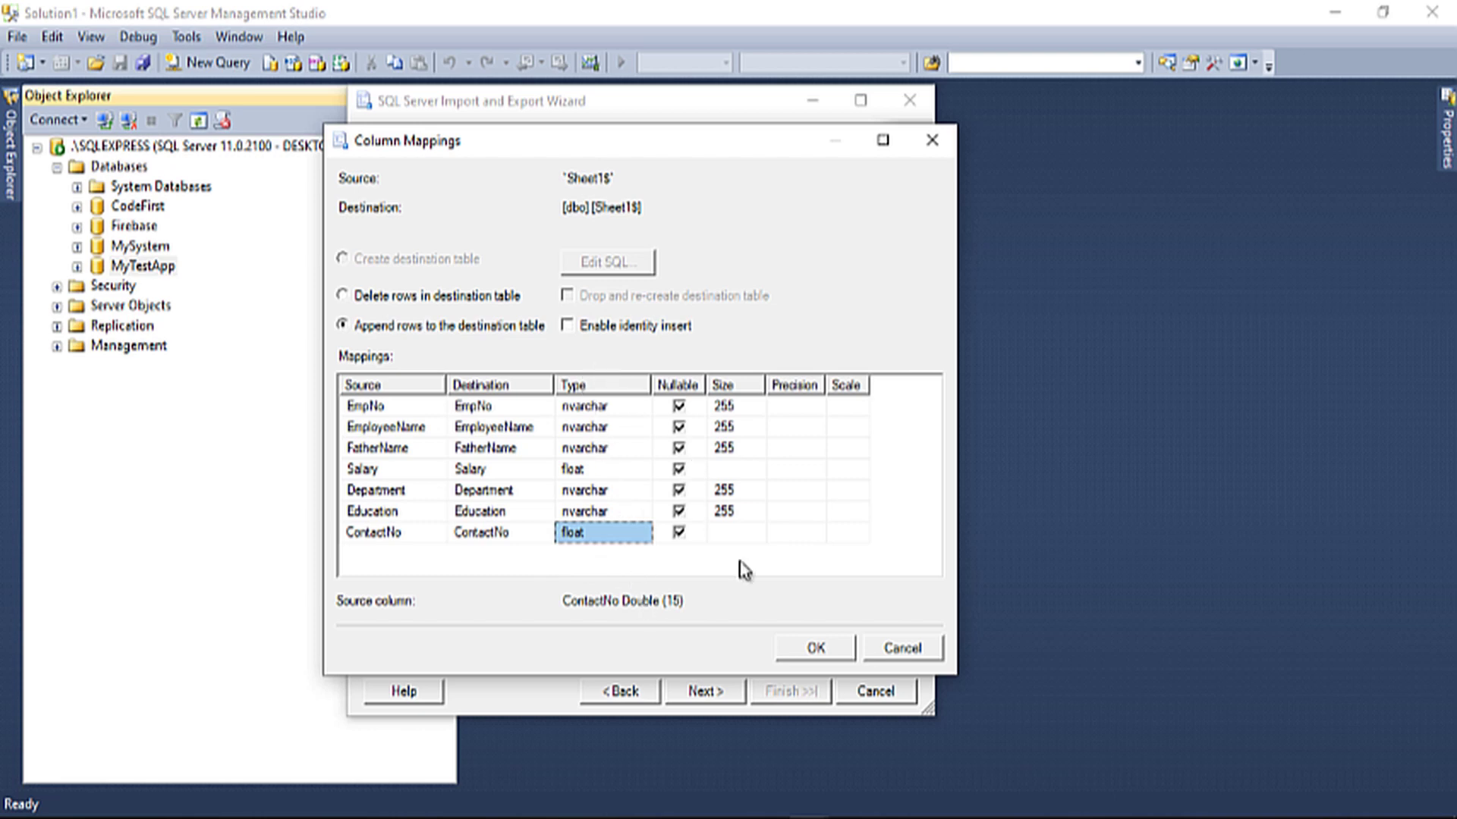
pyautogui.click(813, 652)
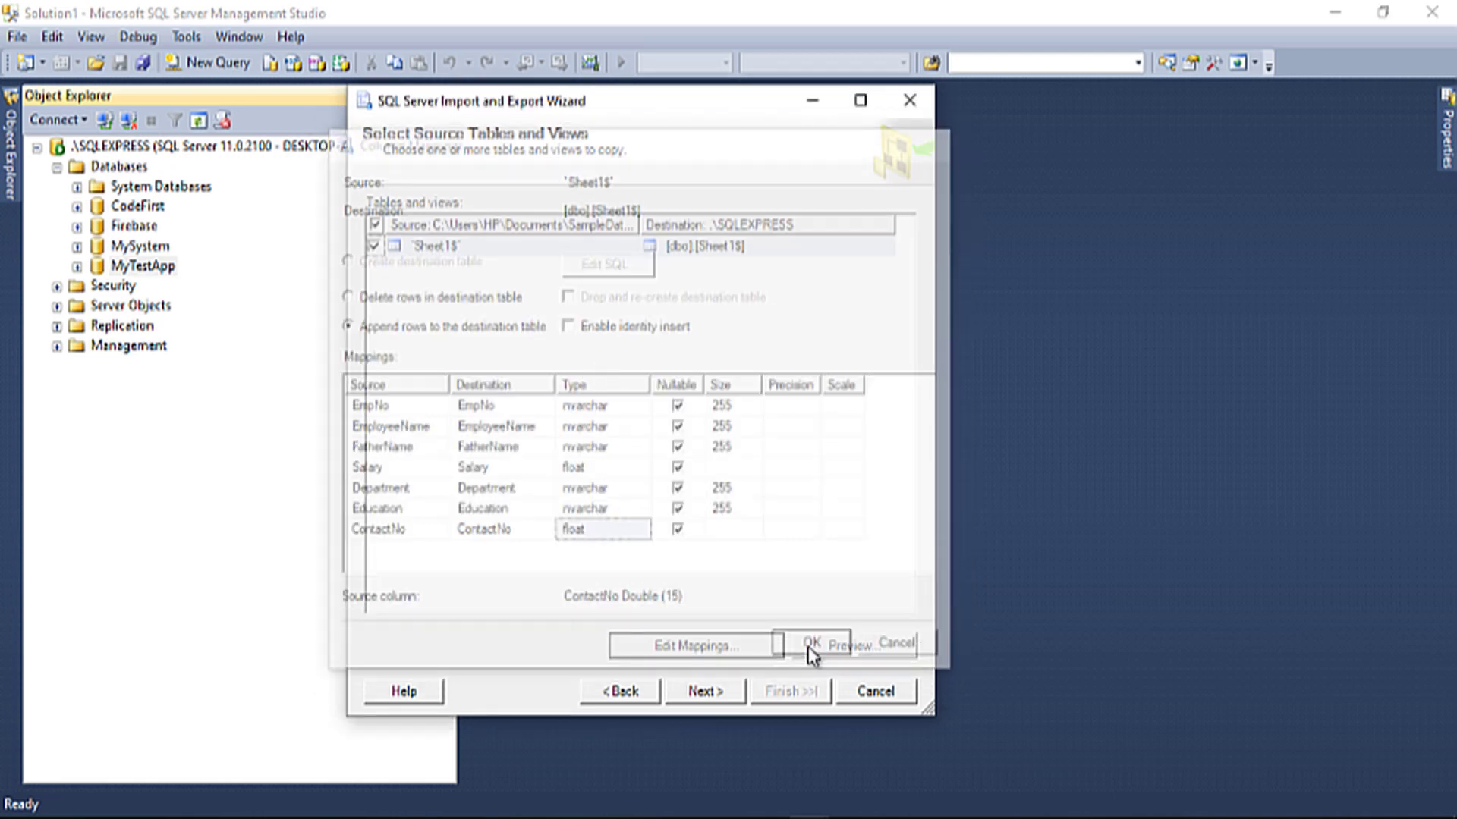
# - Continue with the package run immediately and finish the wizard to import Sheet1$ into [dbo].[Sheet1$]
pyautogui.click(700, 692)
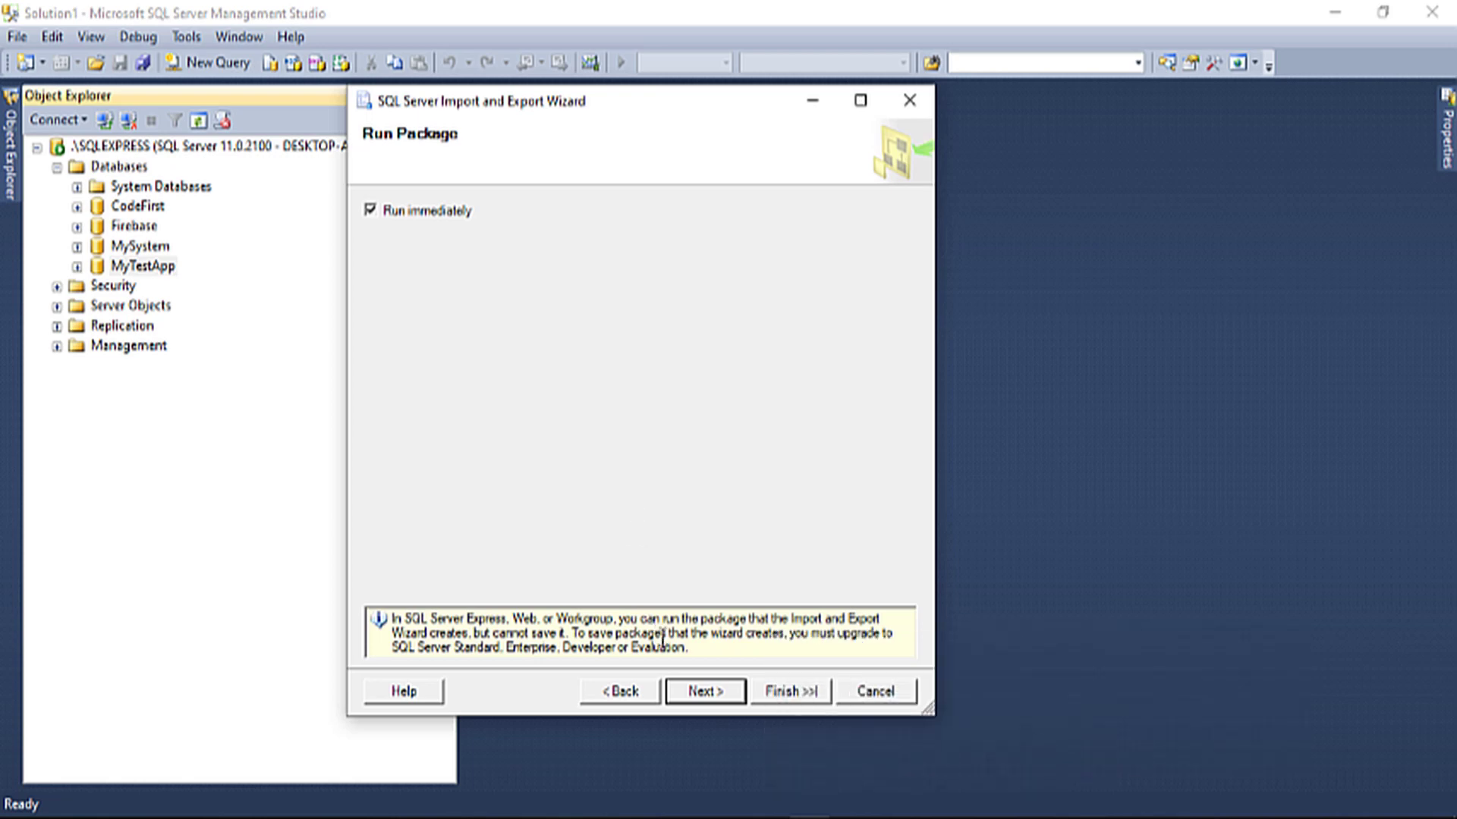
pyautogui.click(702, 692)
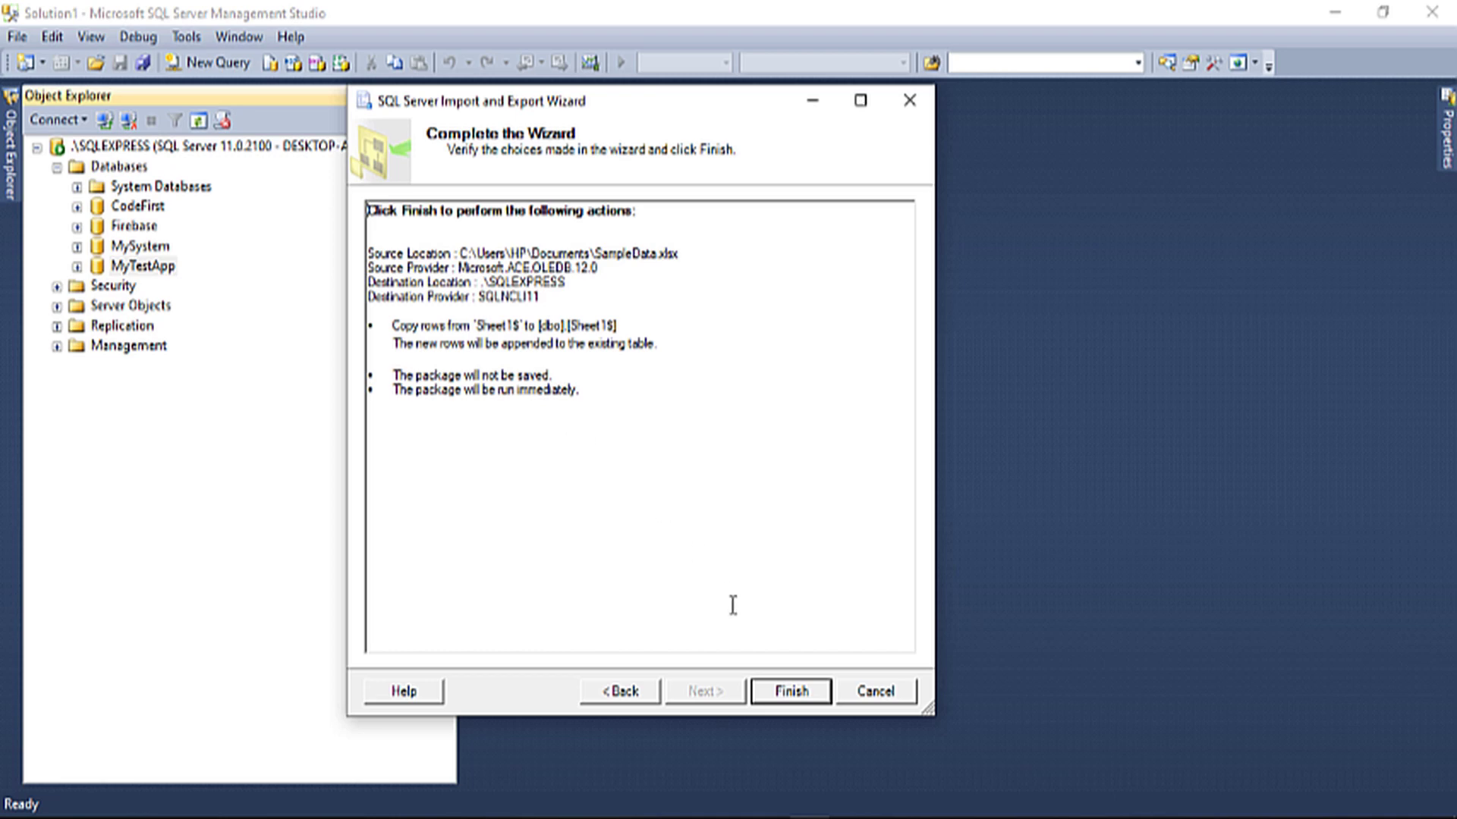
pyautogui.click(785, 688)
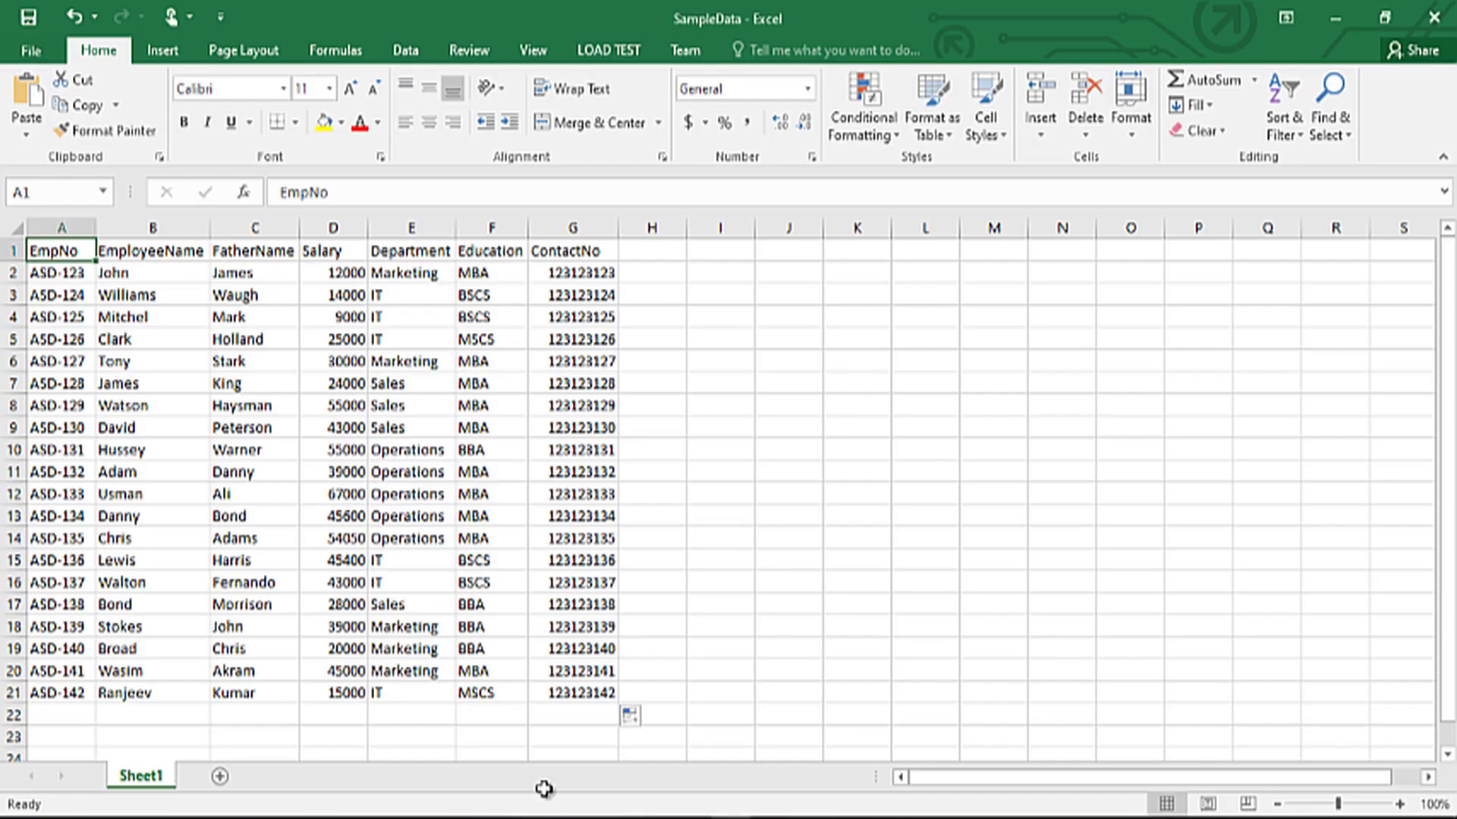
# - Check the last record and the header row in the SampleData workbook, and return to SQL Server Management Studio
pyautogui.click(80, 696)
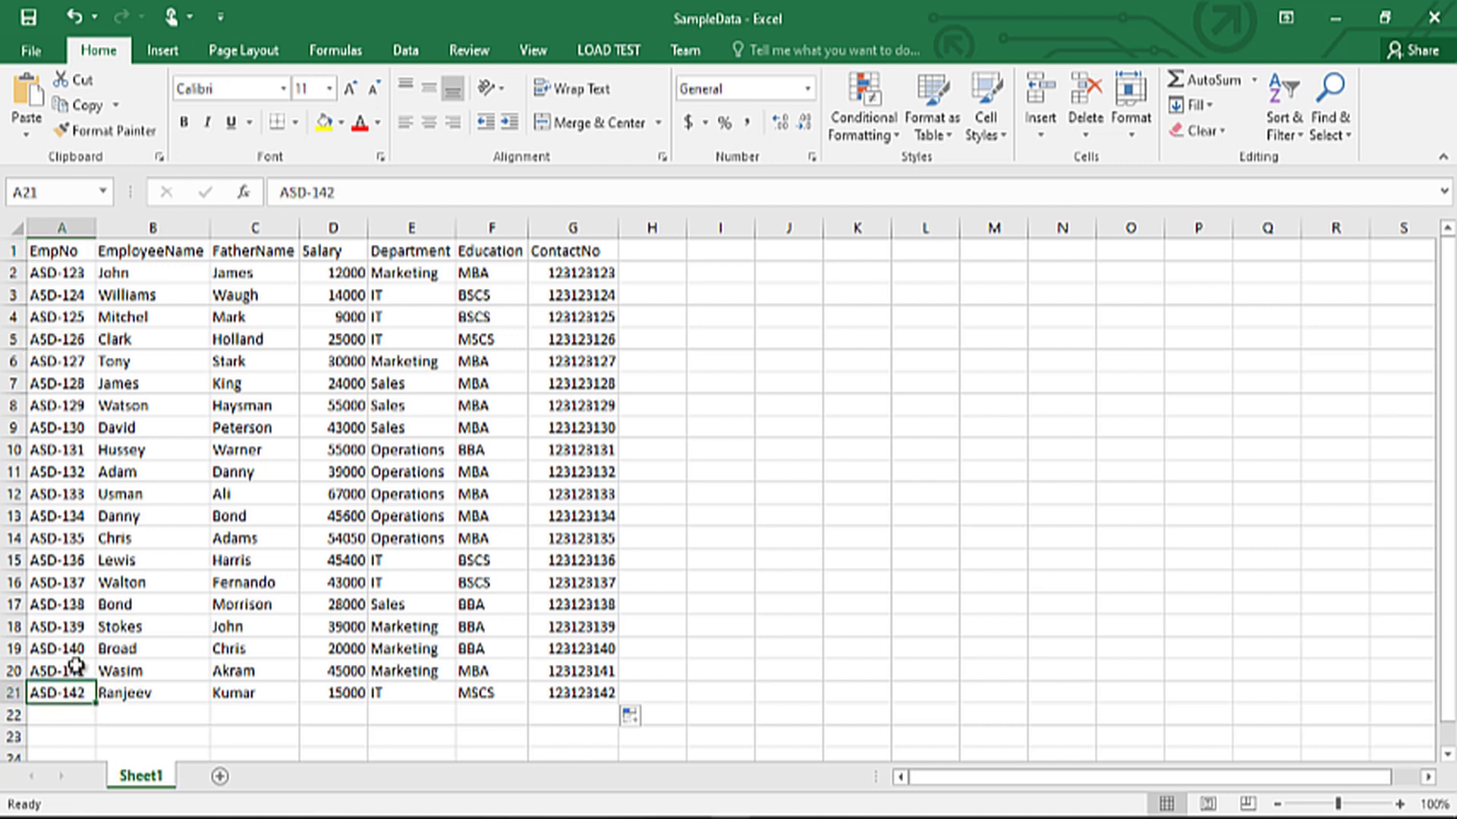
pyautogui.click(55, 253)
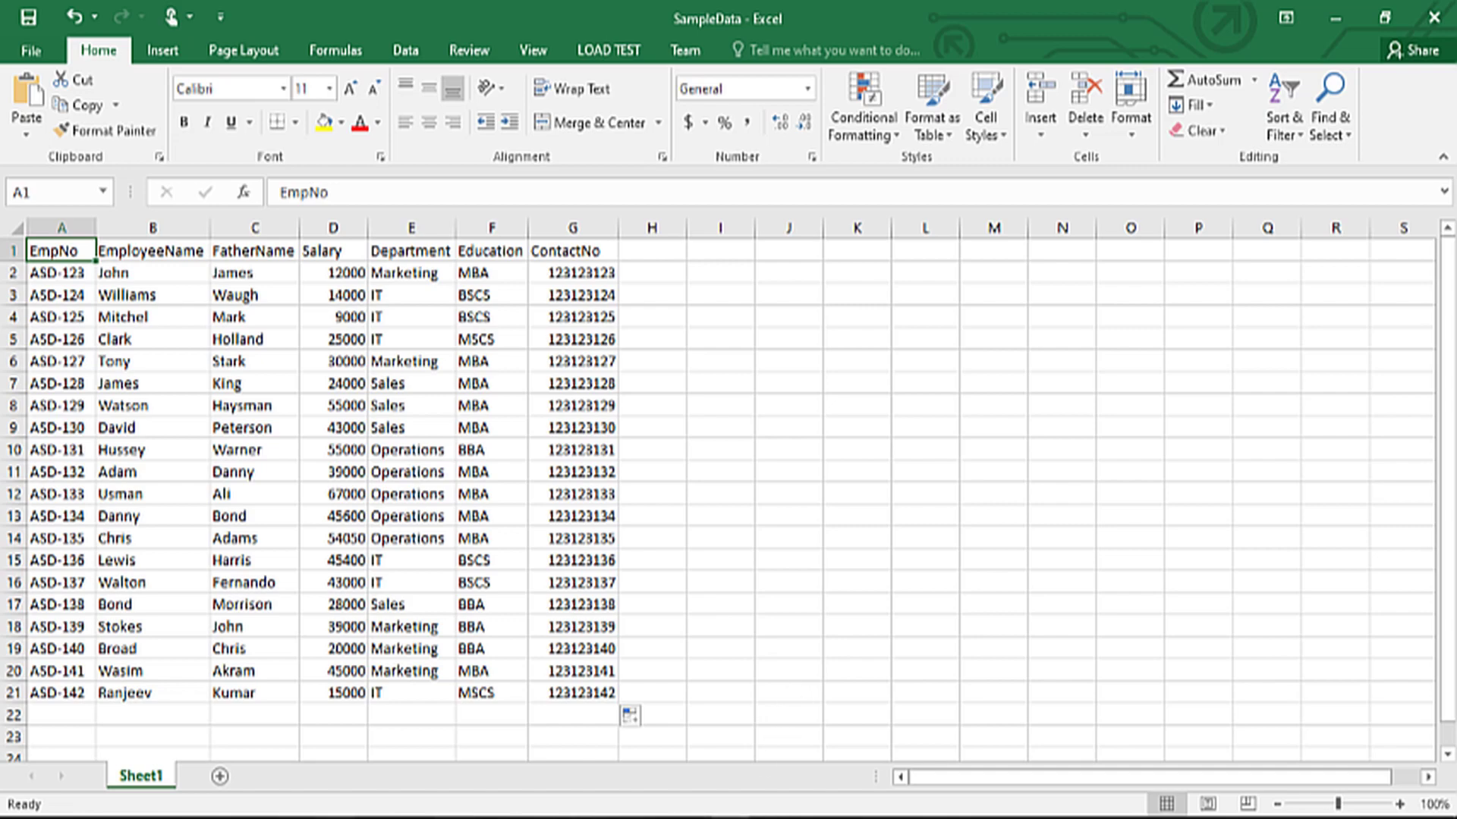
pyautogui.click(379, 740)
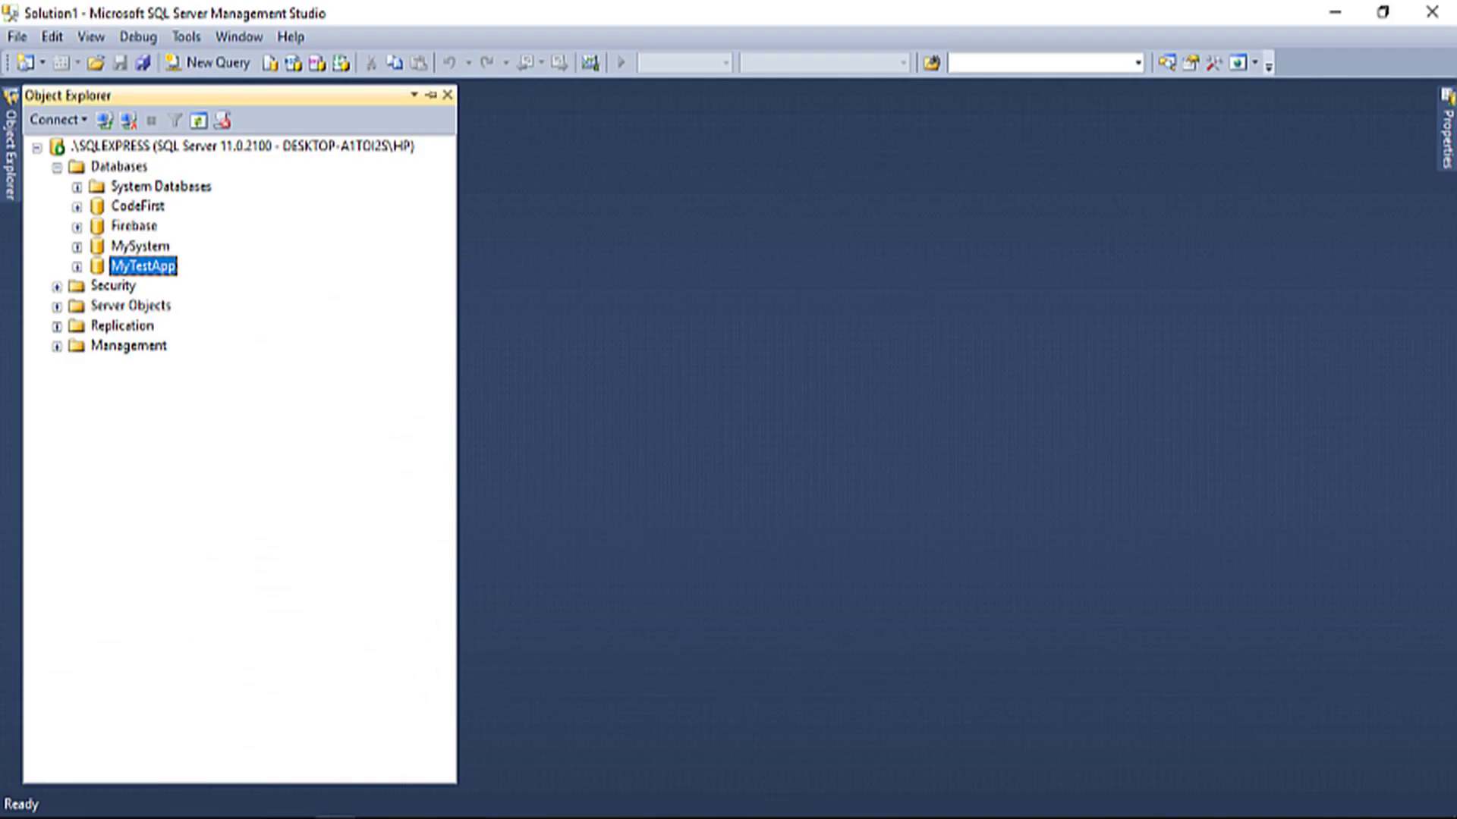
# - Close the completed import wizard and expand the Tables folder of the MySystem database to find dbo.Sheet1$
pyautogui.click(808, 818)
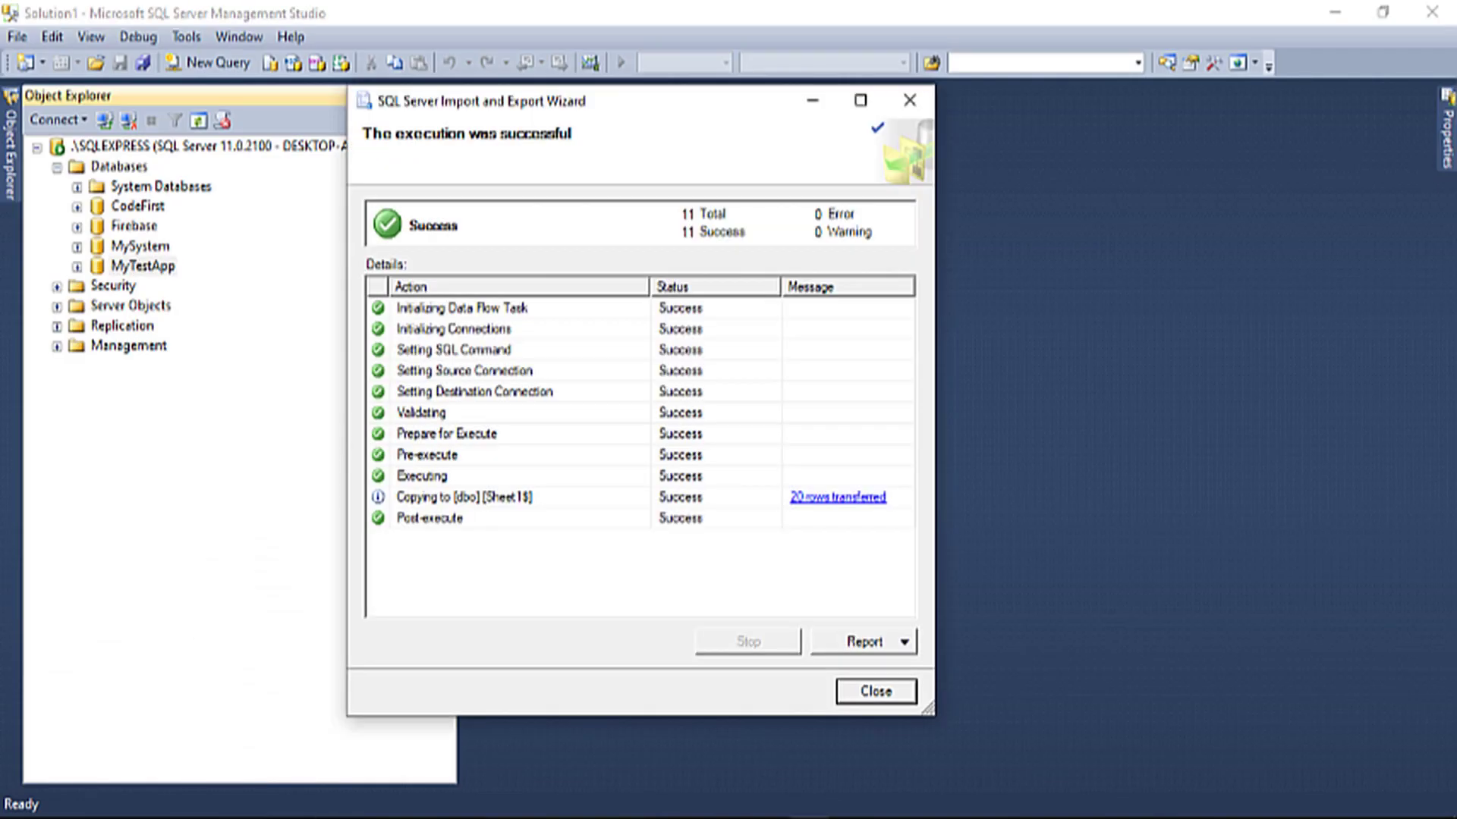
pyautogui.click(863, 698)
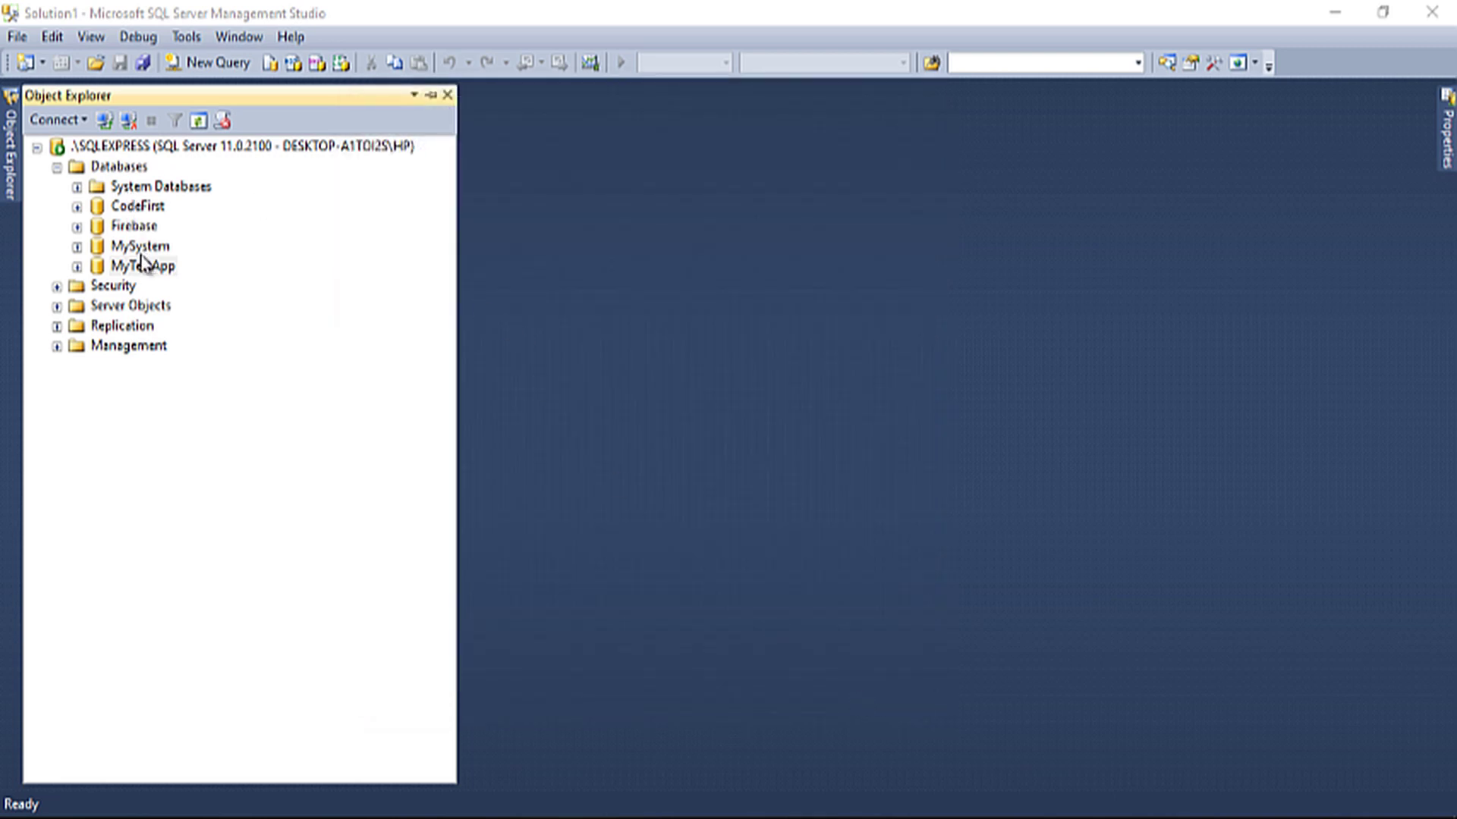
pyautogui.doubleClick(132, 247)
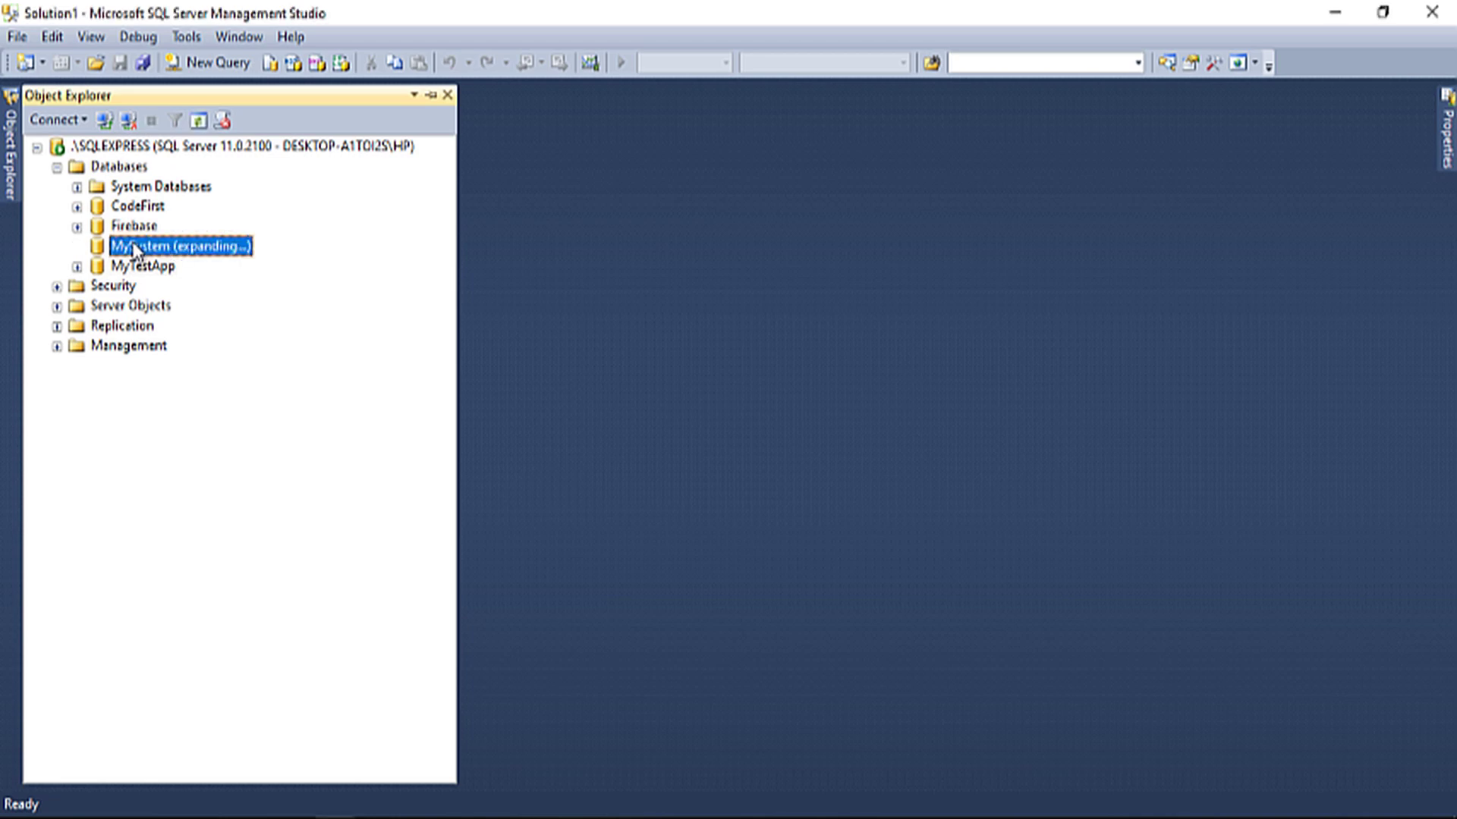
pyautogui.doubleClick(149, 287)
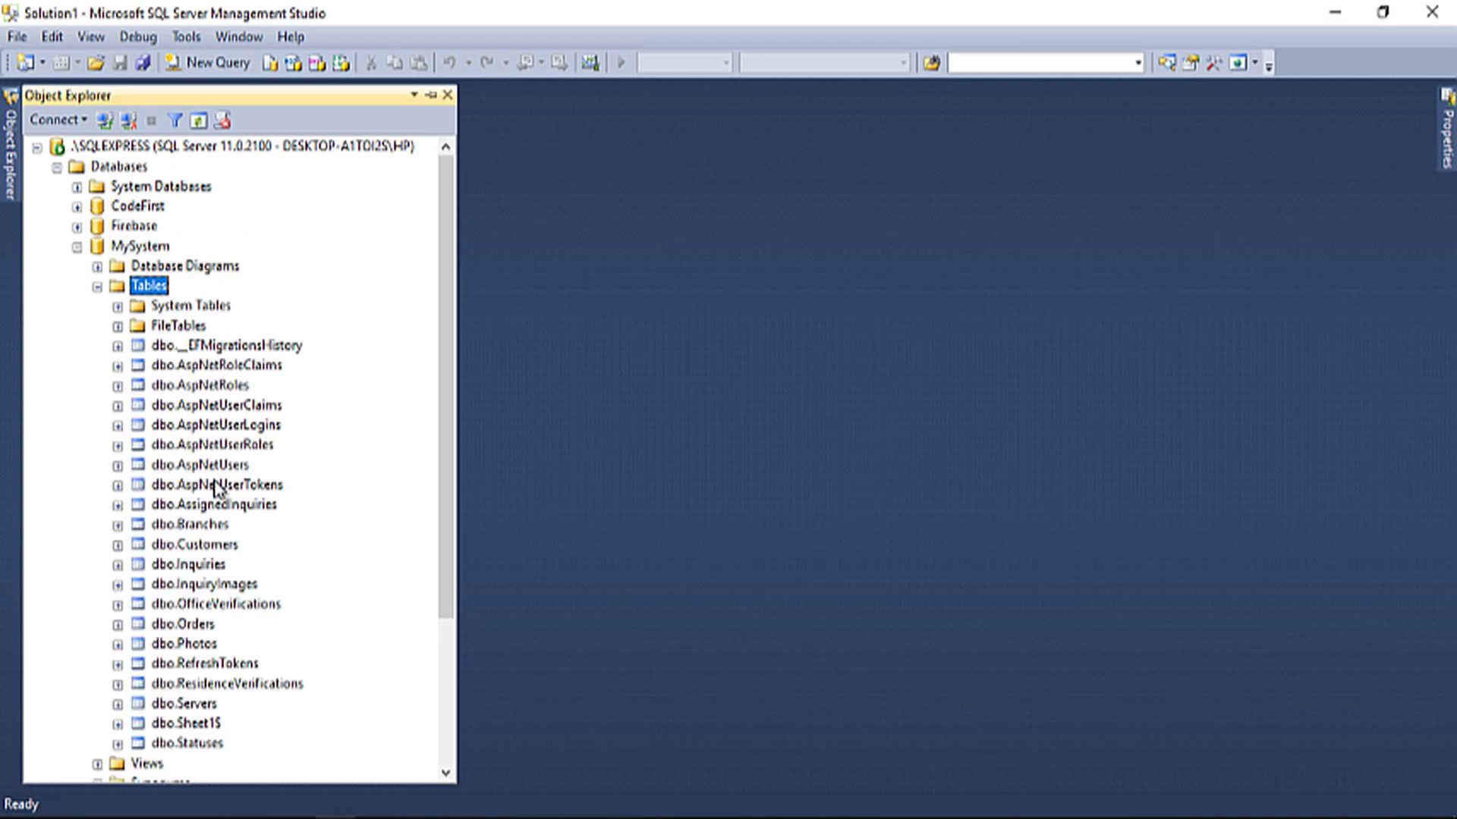
pyautogui.scroll(-1, 217, 489)
pyautogui.scroll(-3, 216, 490)
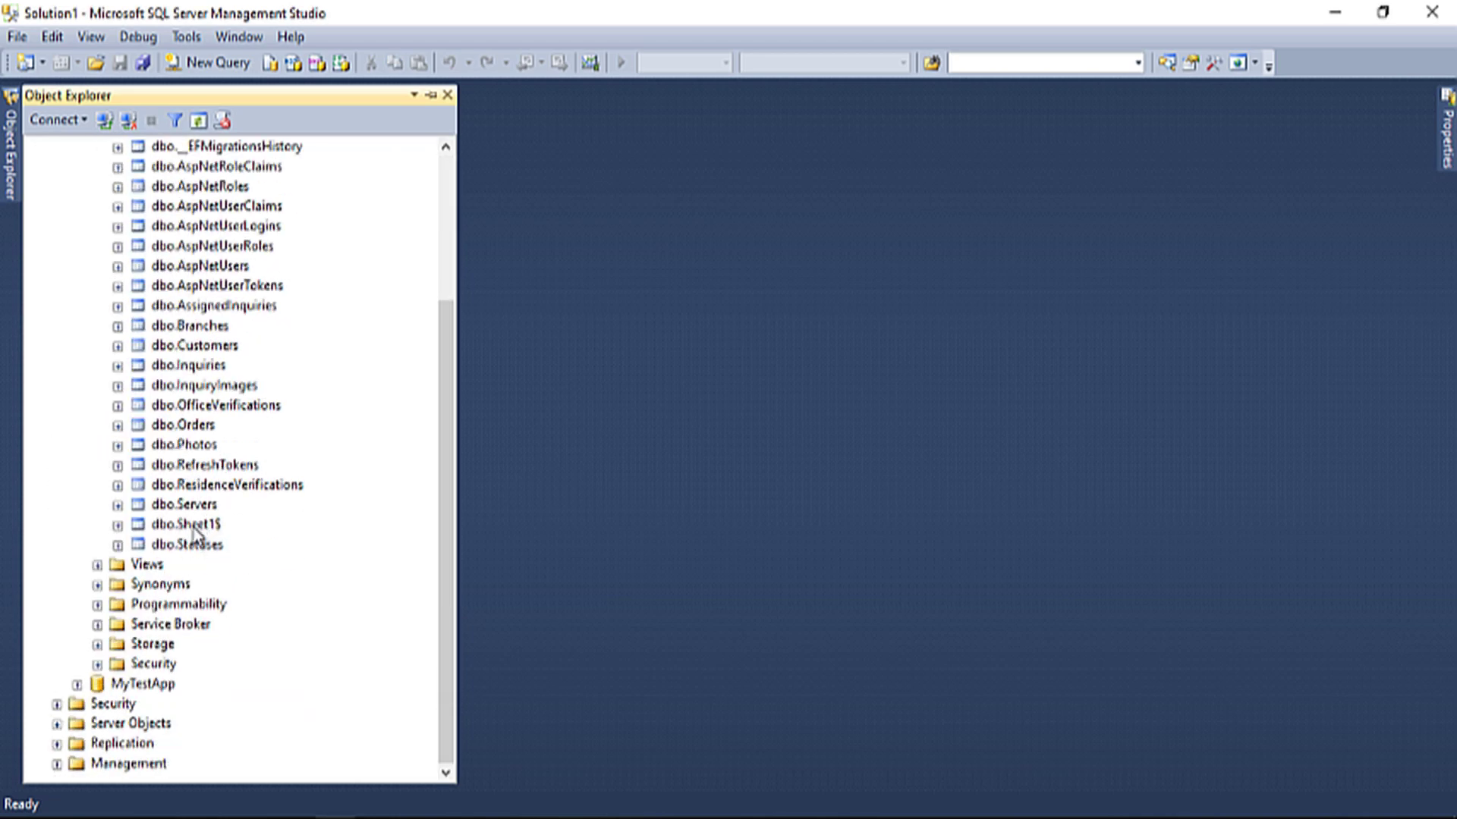
# - Check the columns and data types of the dbo.Sheet1$ table, and collapse the table again
pyautogui.click(191, 527)
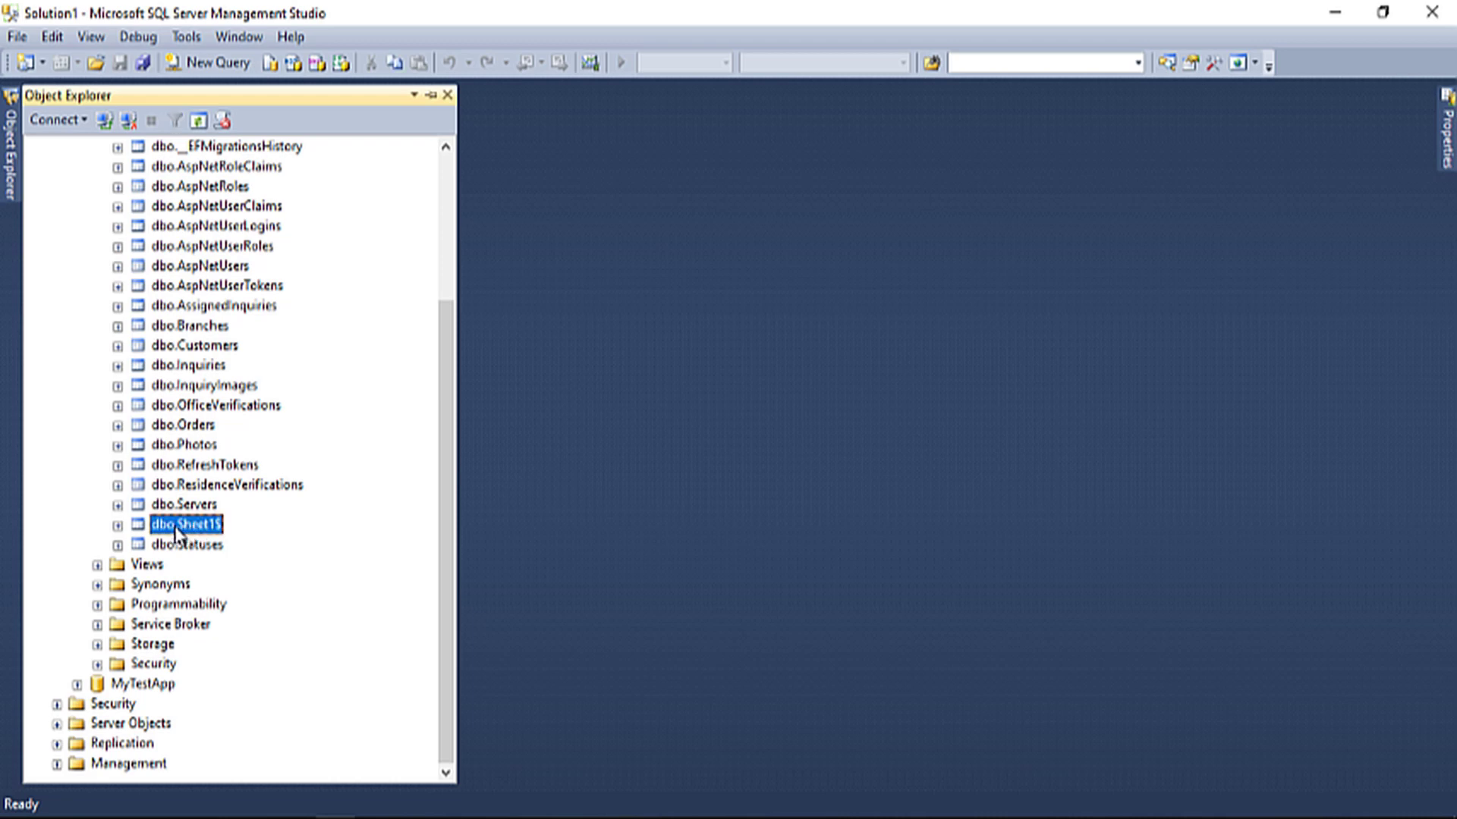
pyautogui.click(118, 525)
pyautogui.click(184, 566)
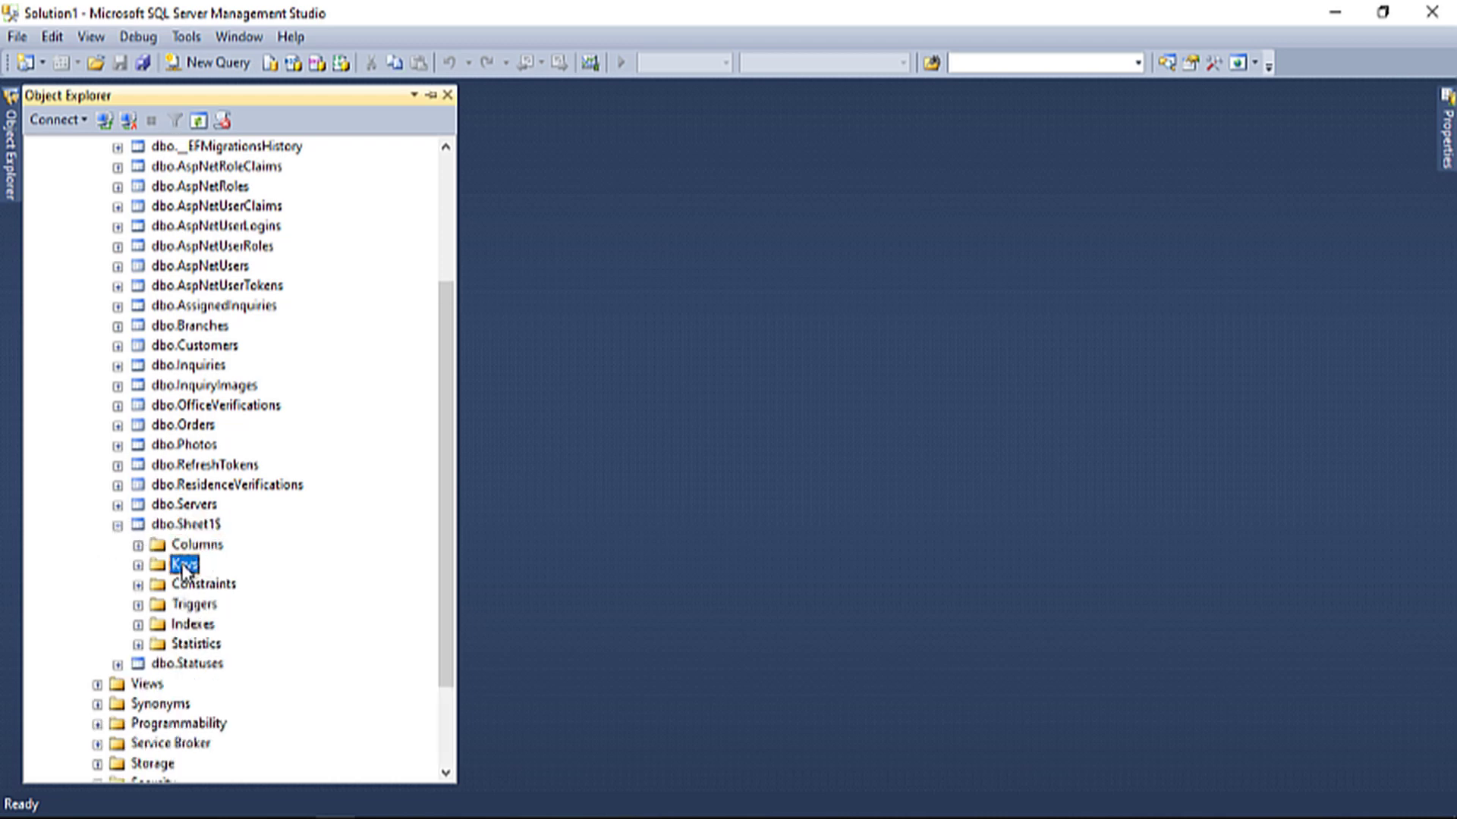
pyautogui.doubleClick(176, 545)
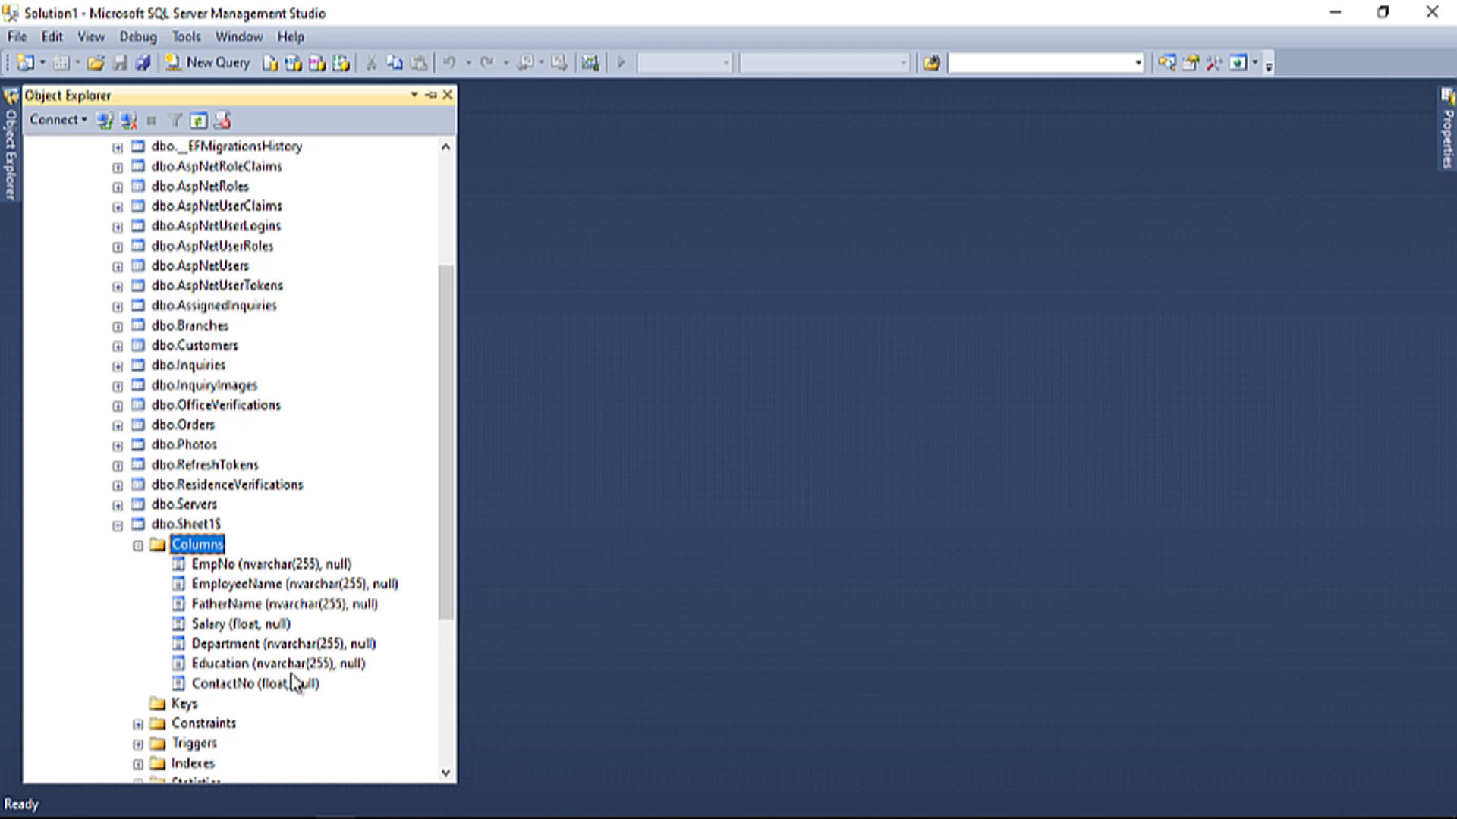
pyautogui.click(118, 526)
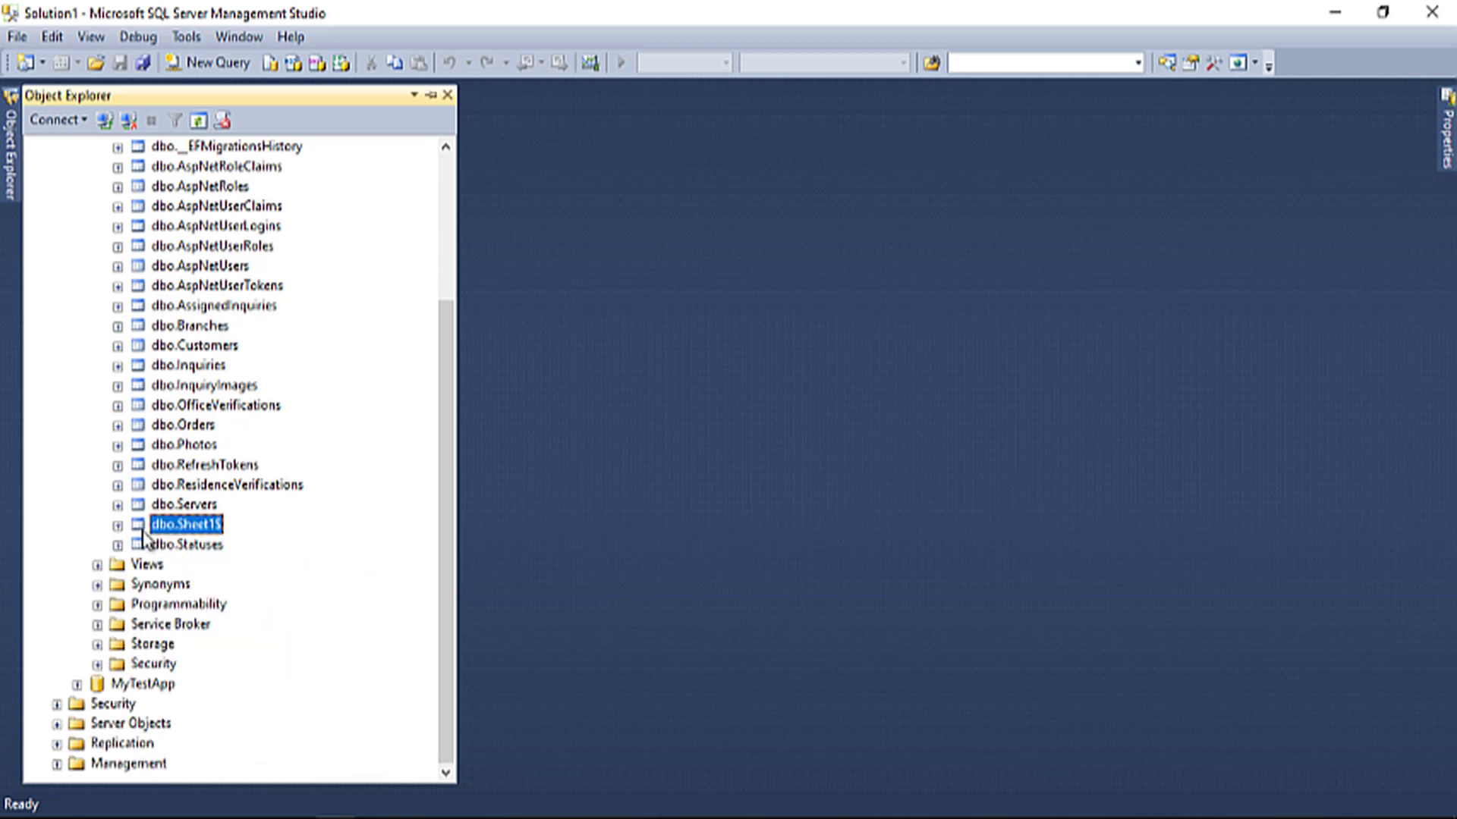
# - Open a new query on MySystem and run SELECT * FROM Sheet1$
pyautogui.click(198, 62)
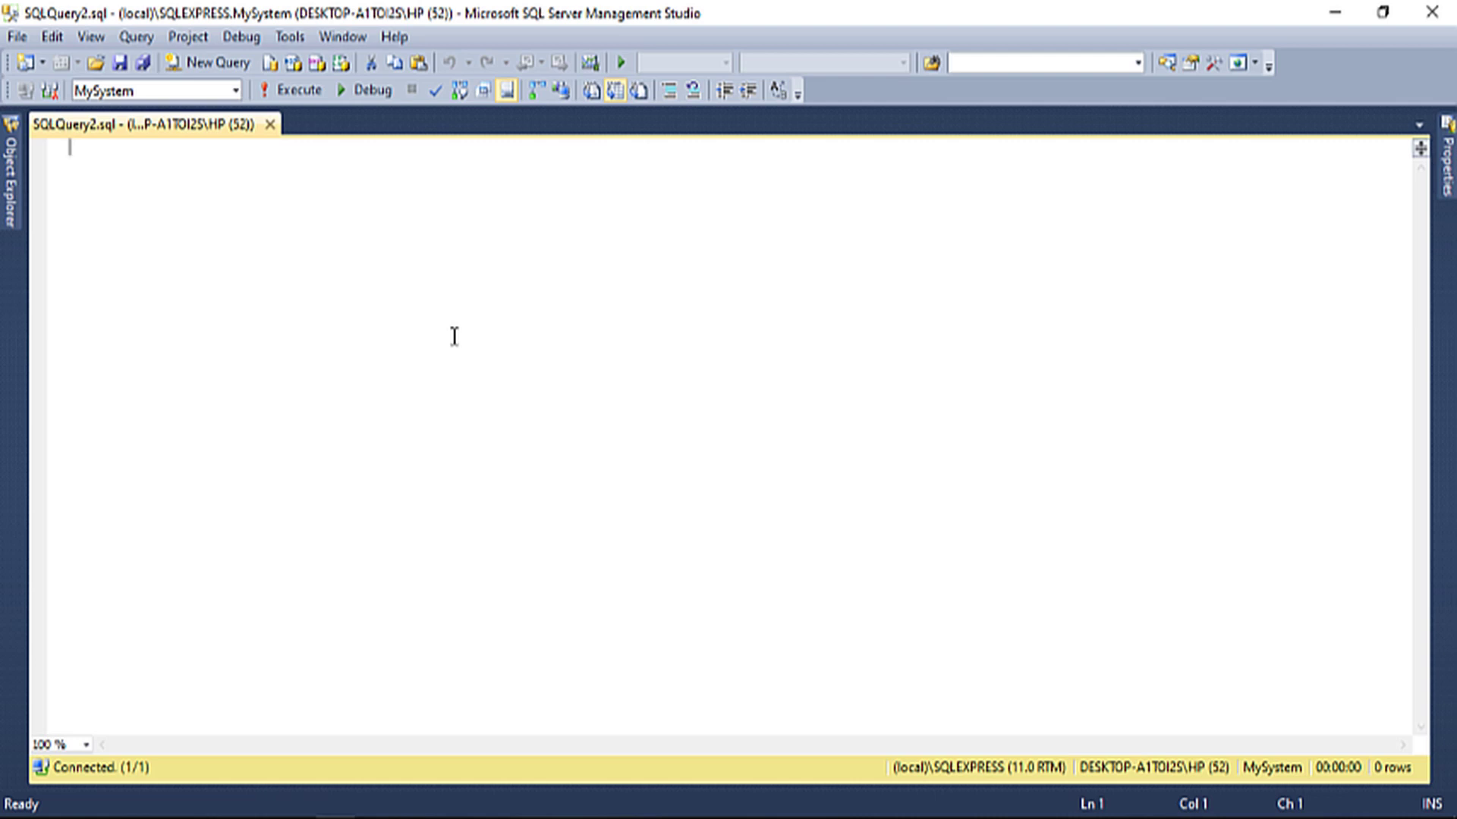
pyautogui.write('SELECT ')
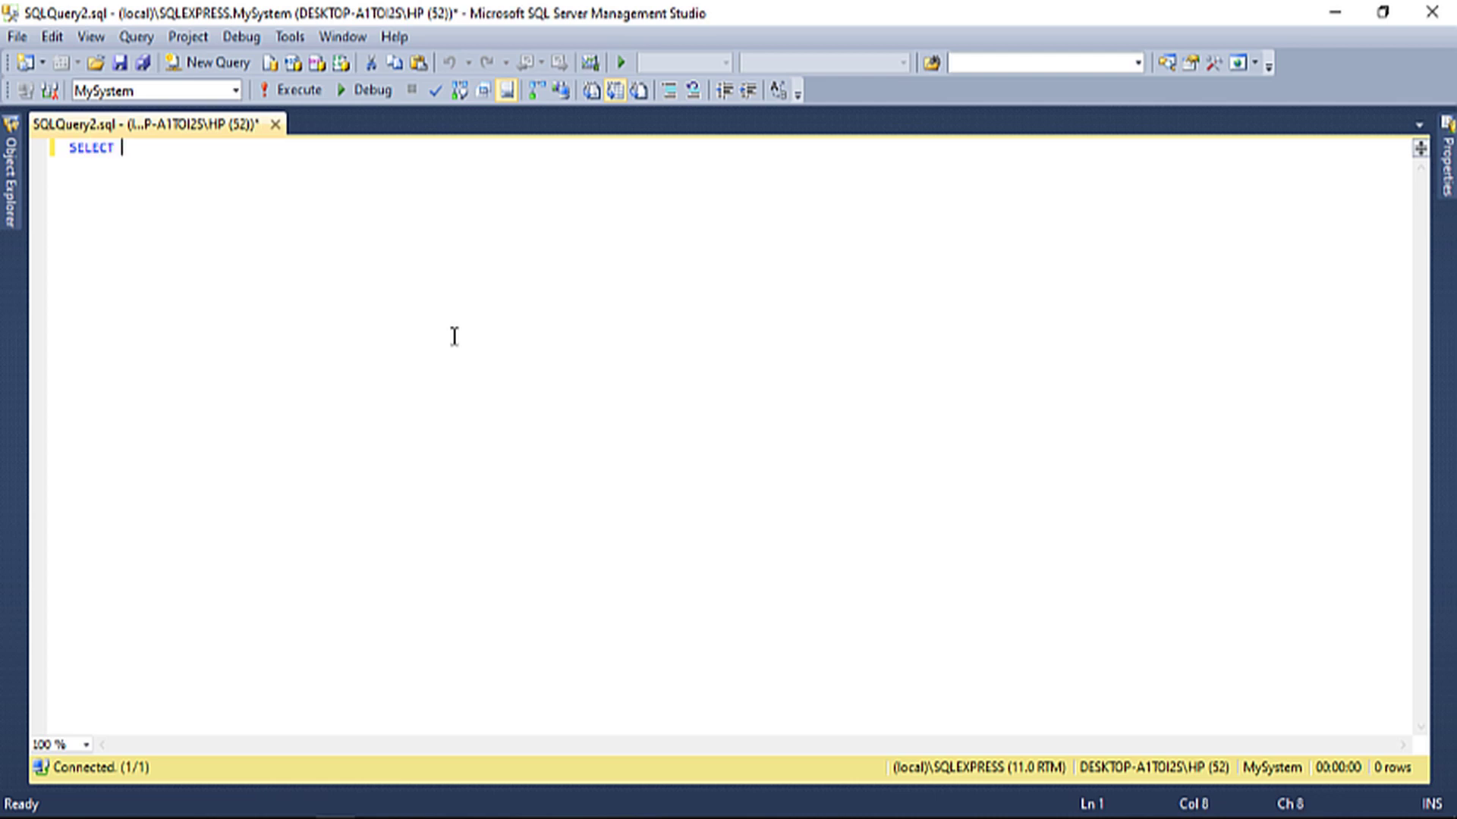
pyautogui.write('* FROM SH')
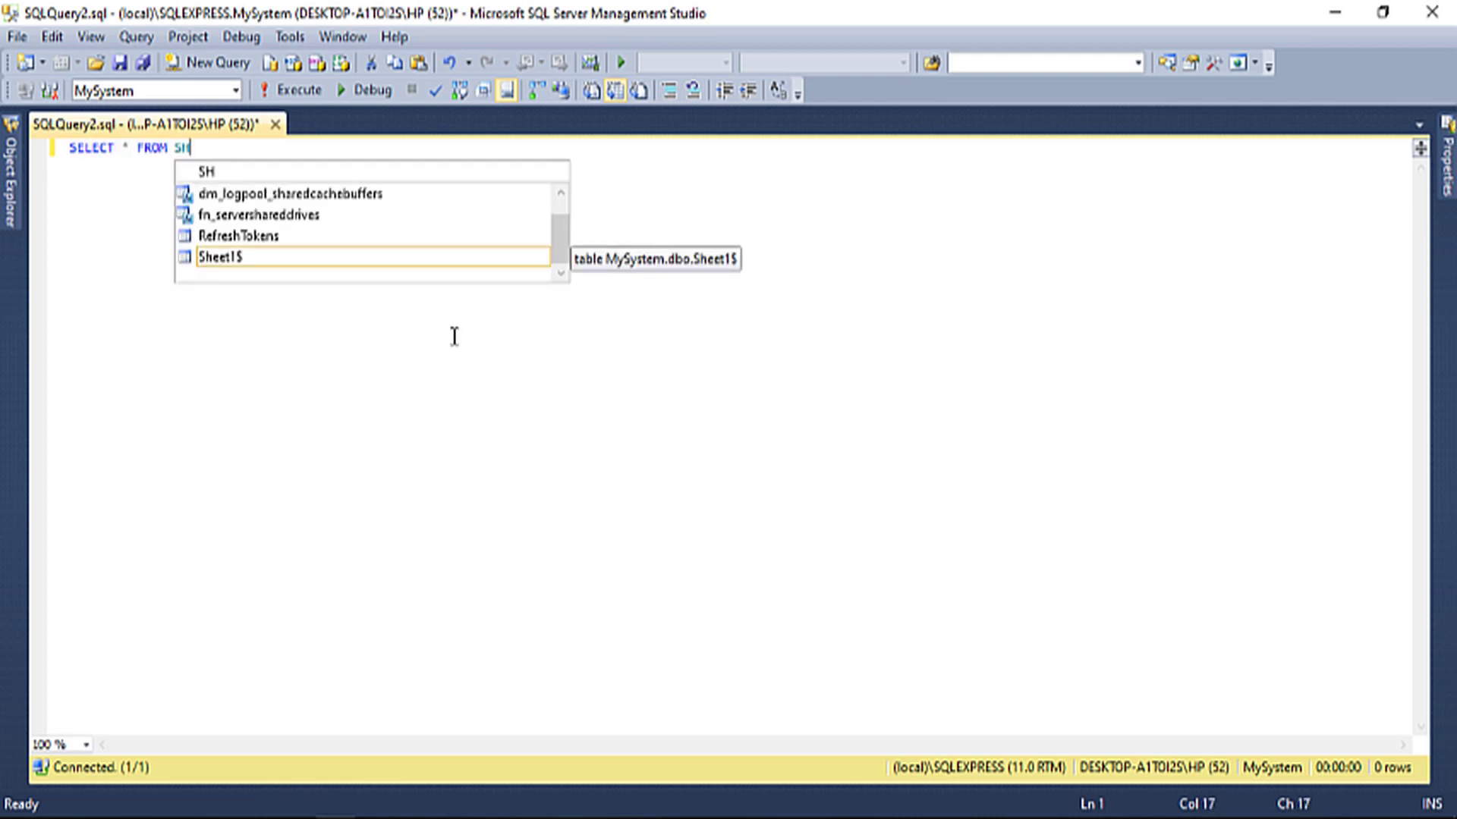
pyautogui.press('Tab')
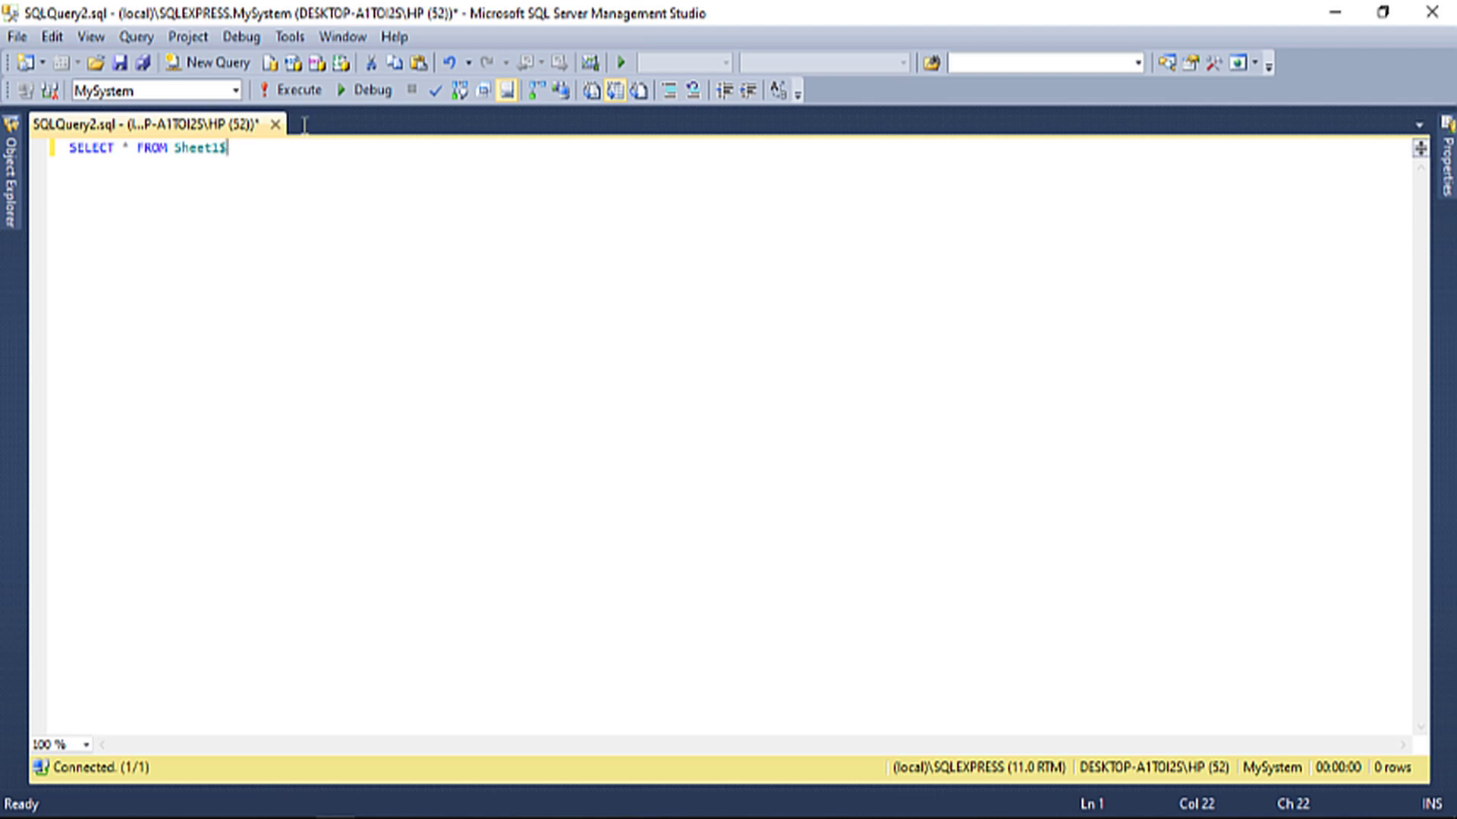
pyautogui.click(288, 94)
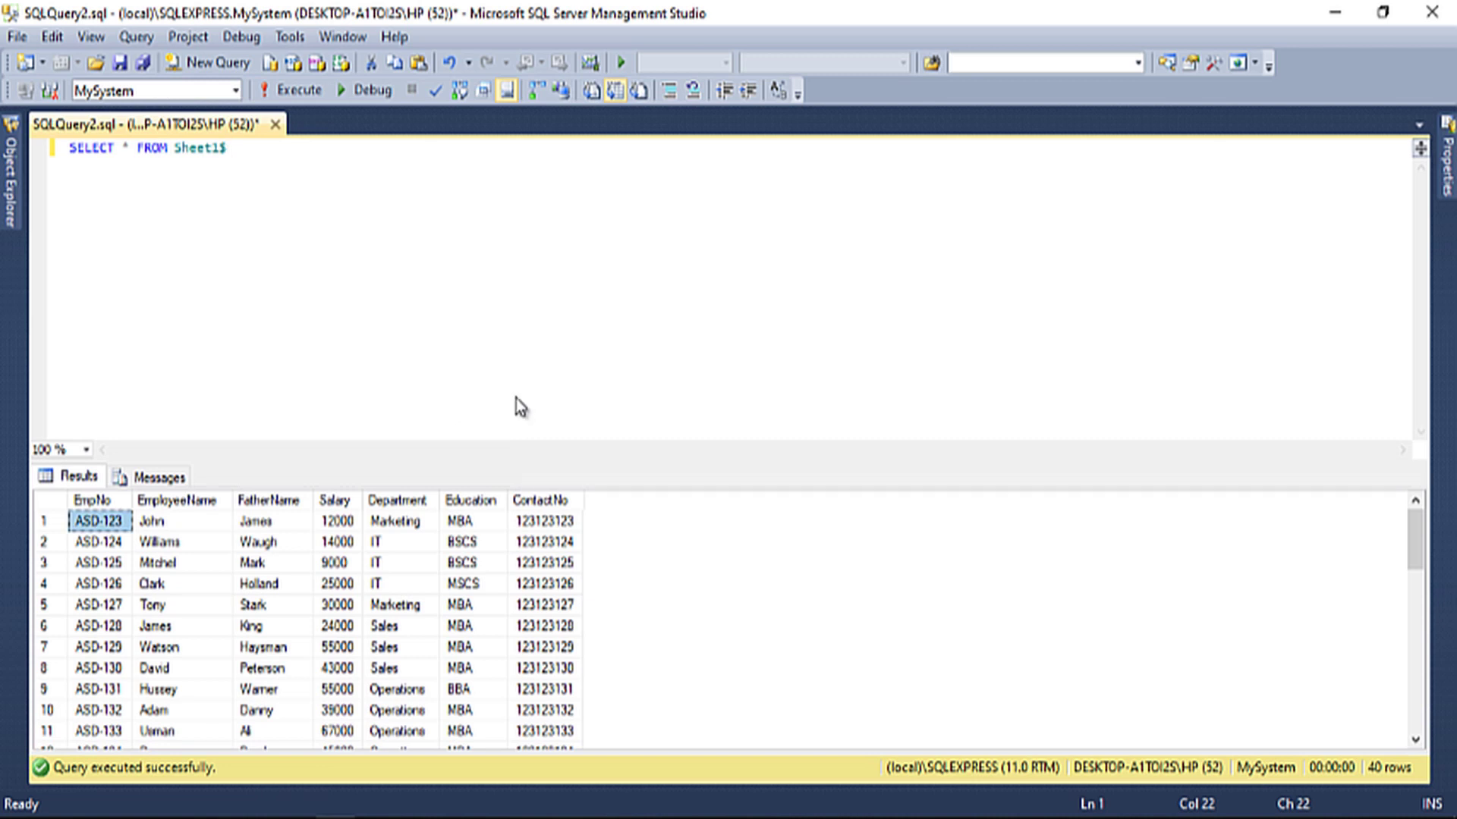
# - Enlarge the results pane, review the imported employee rows in the query output, and partly restore the editor's height
pyautogui.moveTo(514, 452); pyautogui.dragTo(522, 280)
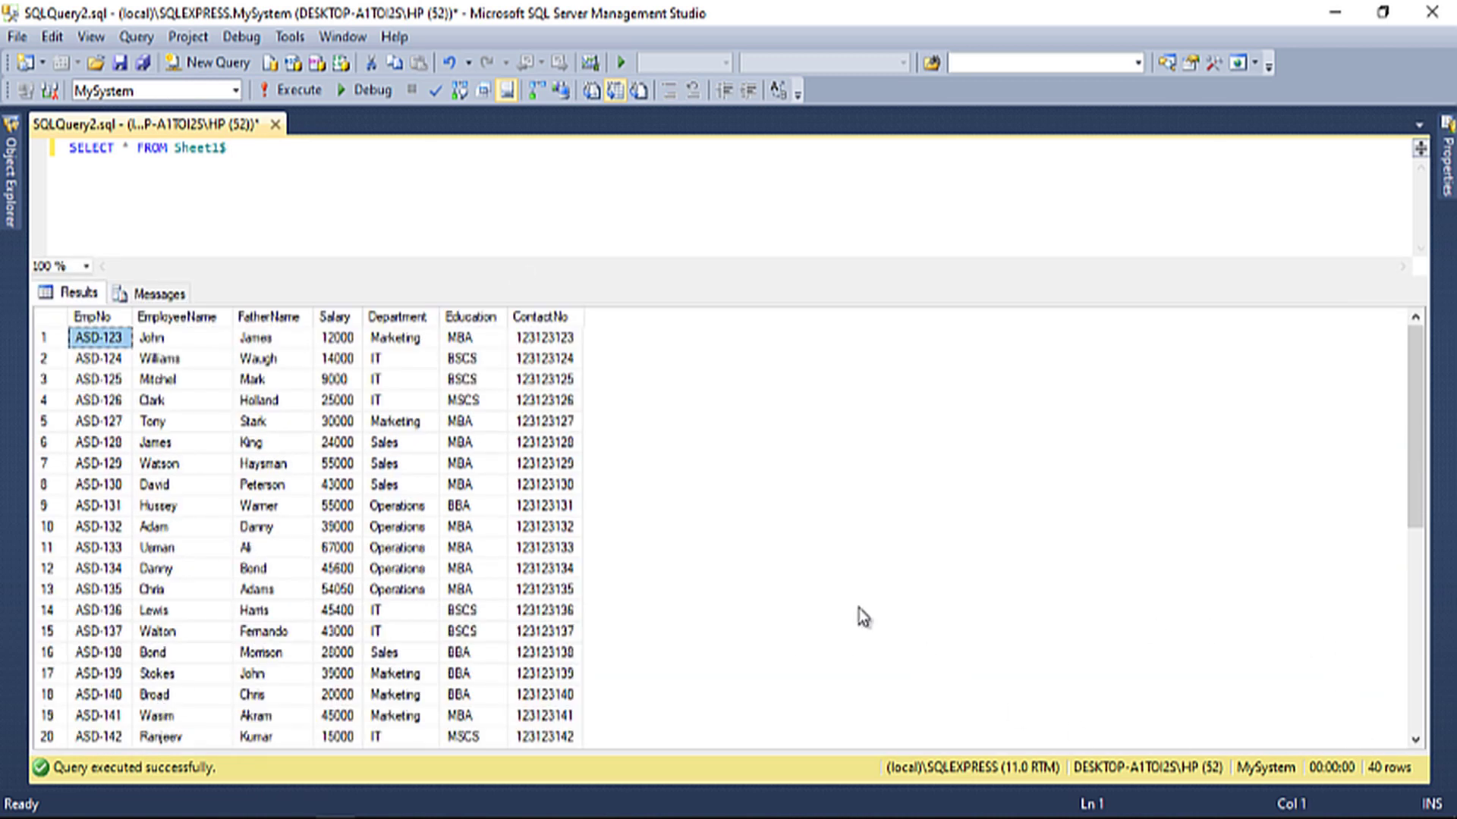
pyautogui.scroll(-2, 519, 465)
pyautogui.scroll(2, 519, 465)
pyautogui.scroll(-7, 280, 553)
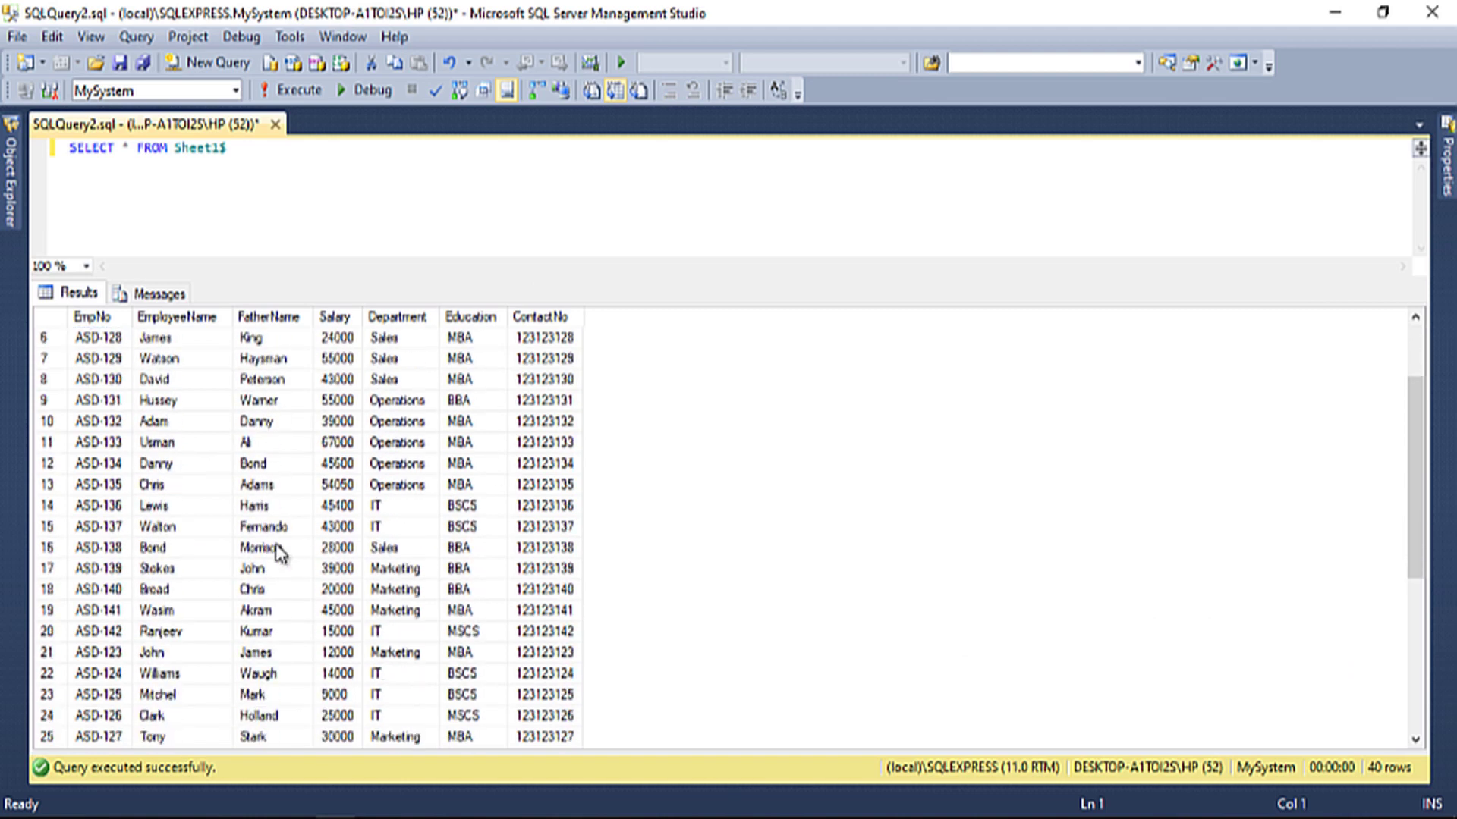
pyautogui.scroll(7, 280, 554)
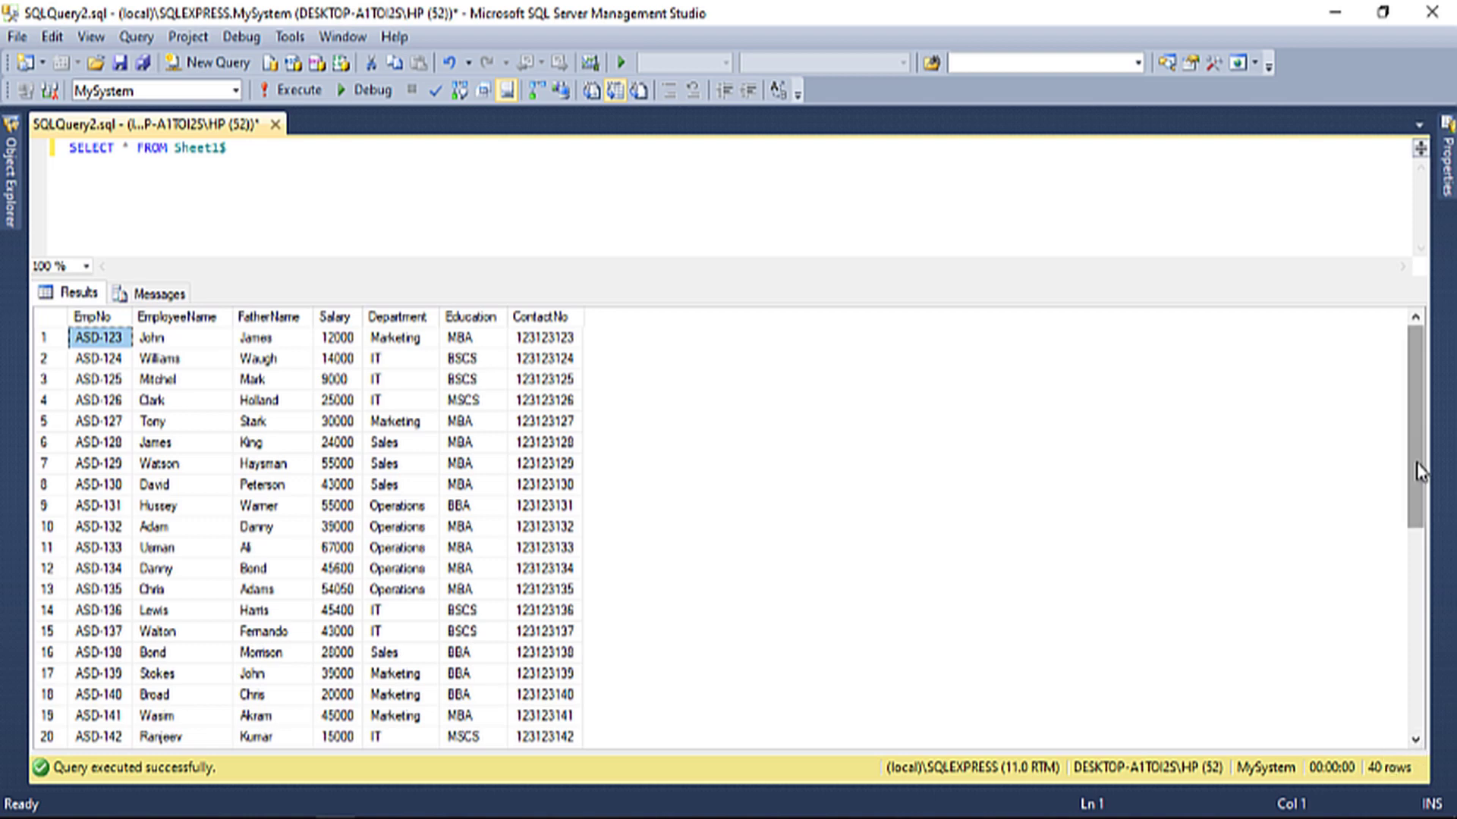
pyautogui.click(1414, 584)
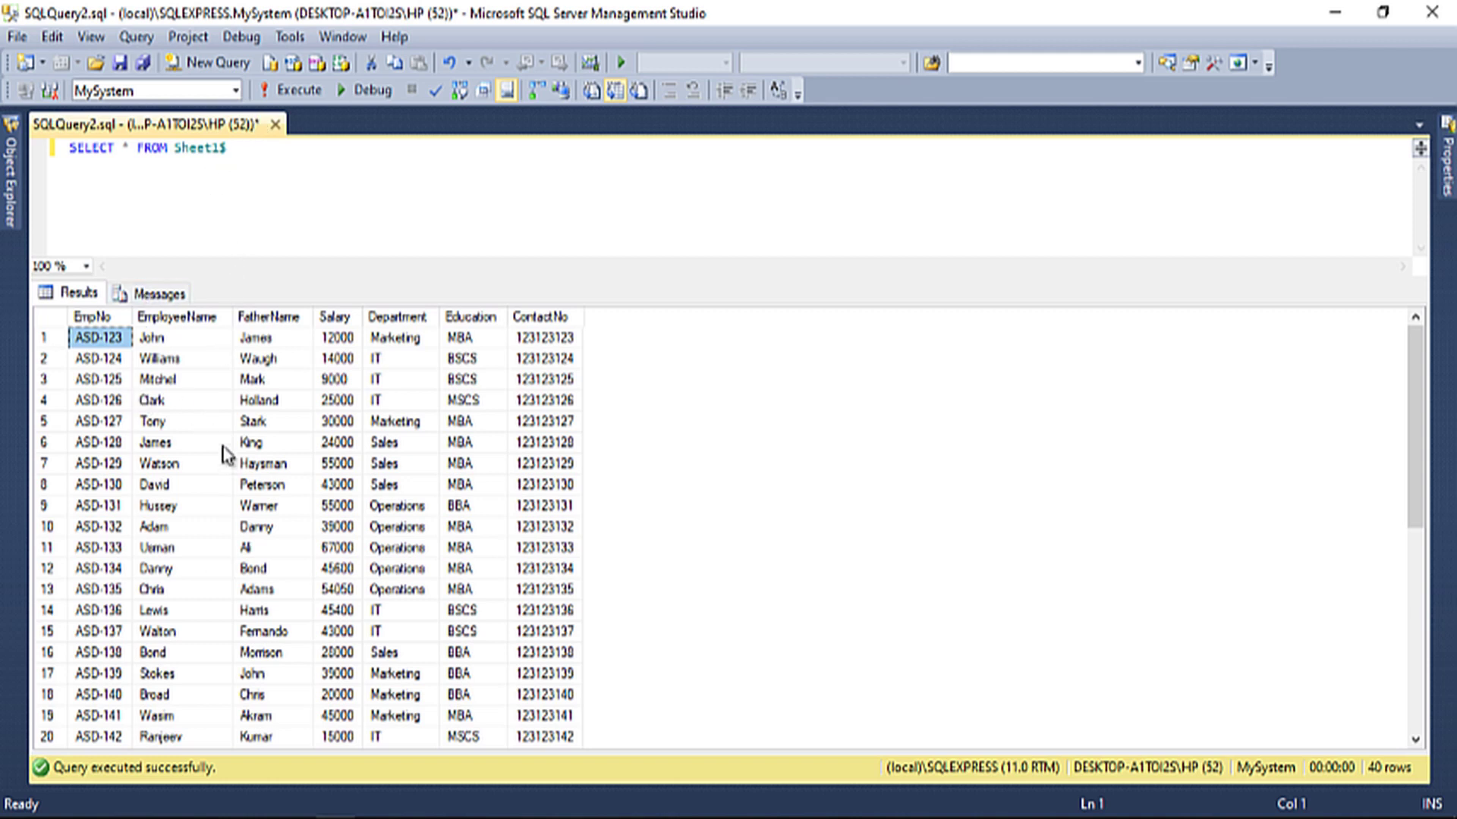
pyautogui.moveTo(347, 283); pyautogui.dragTo(351, 391)
pyautogui.click(103, 468)
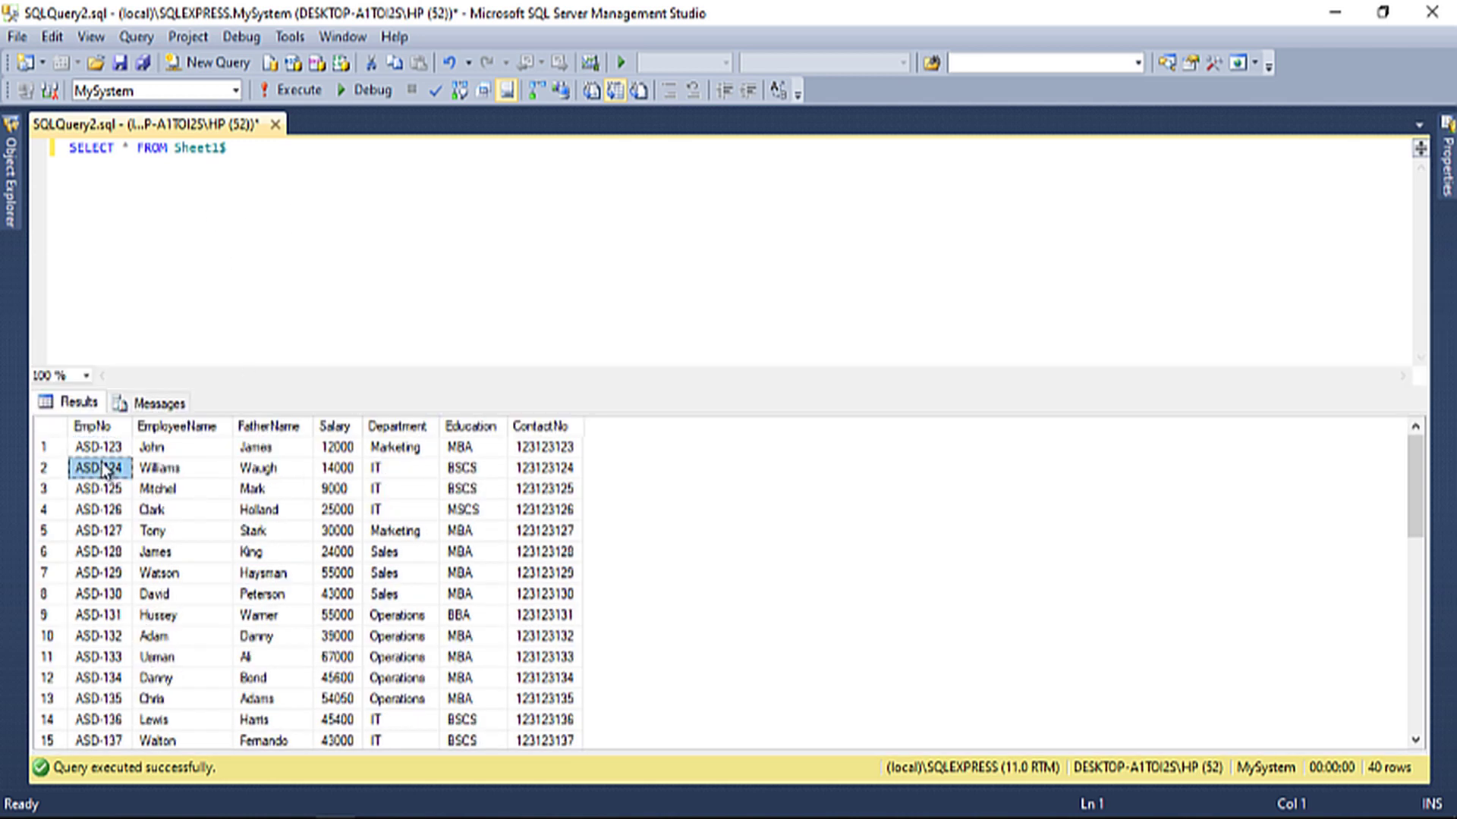
pyautogui.click(179, 446)
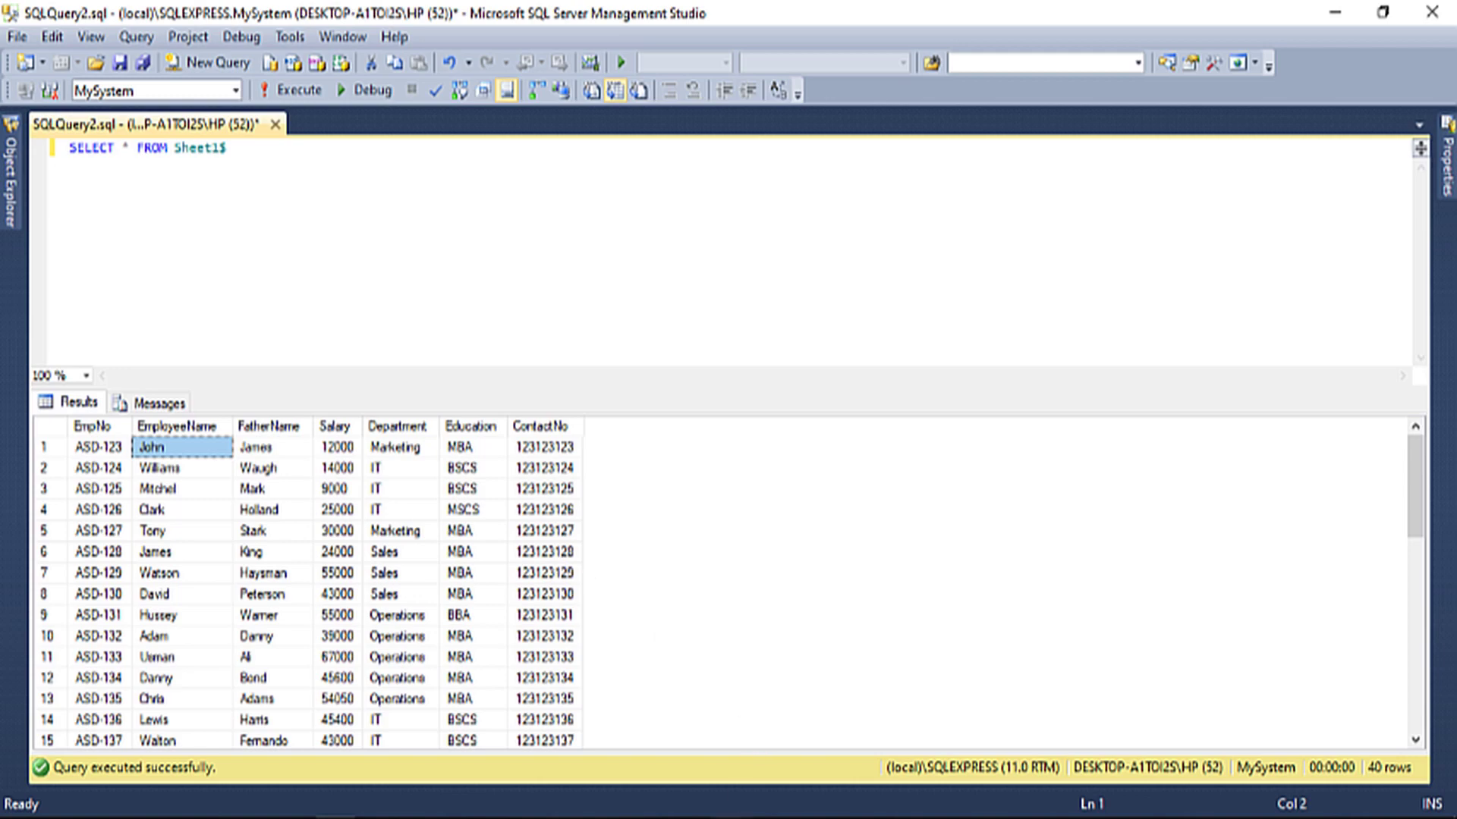
# - Switch to the SampleData workbook in Excel to compare its records and header row with the query results, and return to SQL Server Management Studio
pyautogui.click(734, 818)
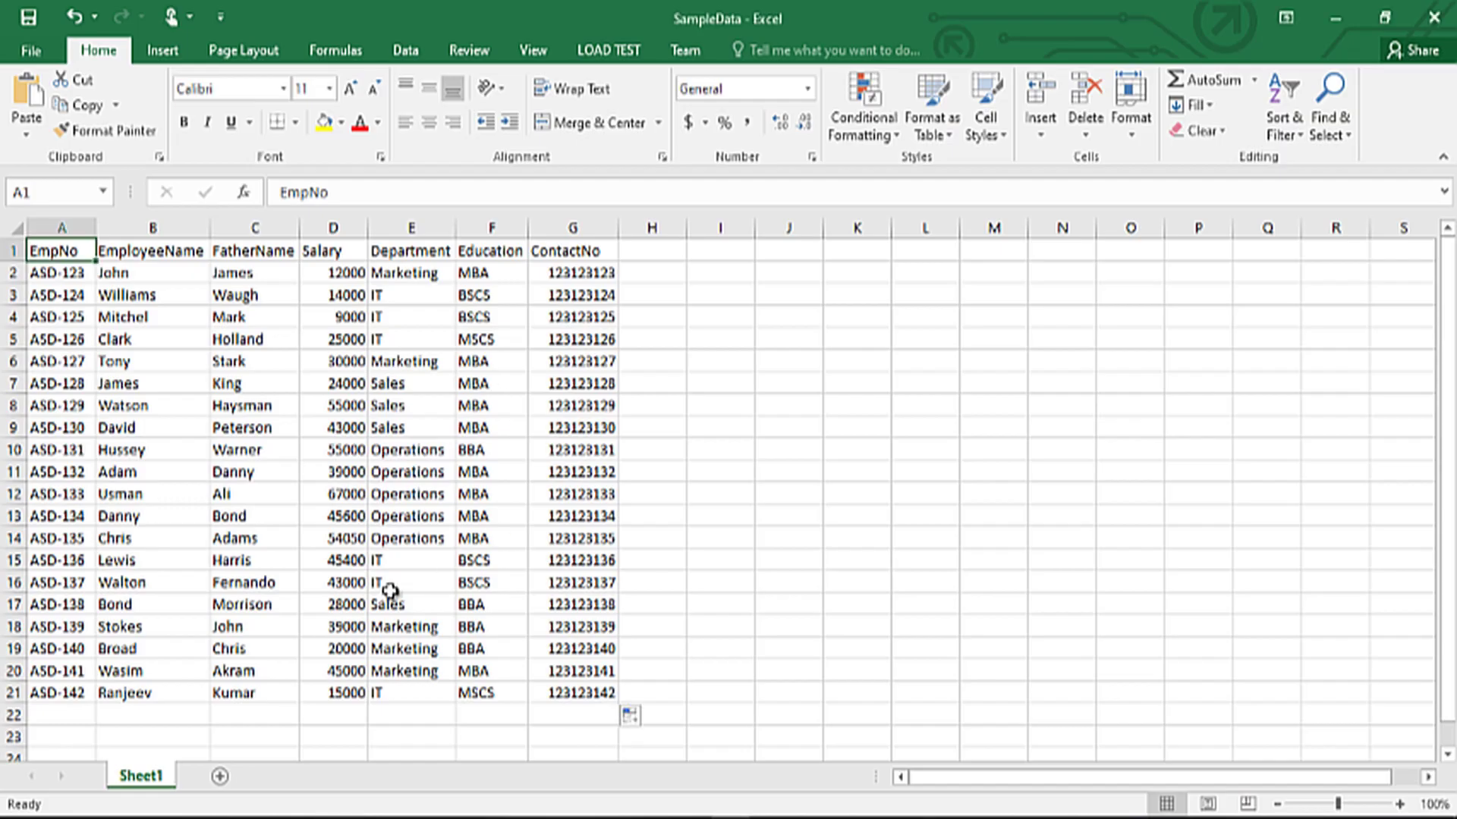
pyautogui.moveTo(729, 818)
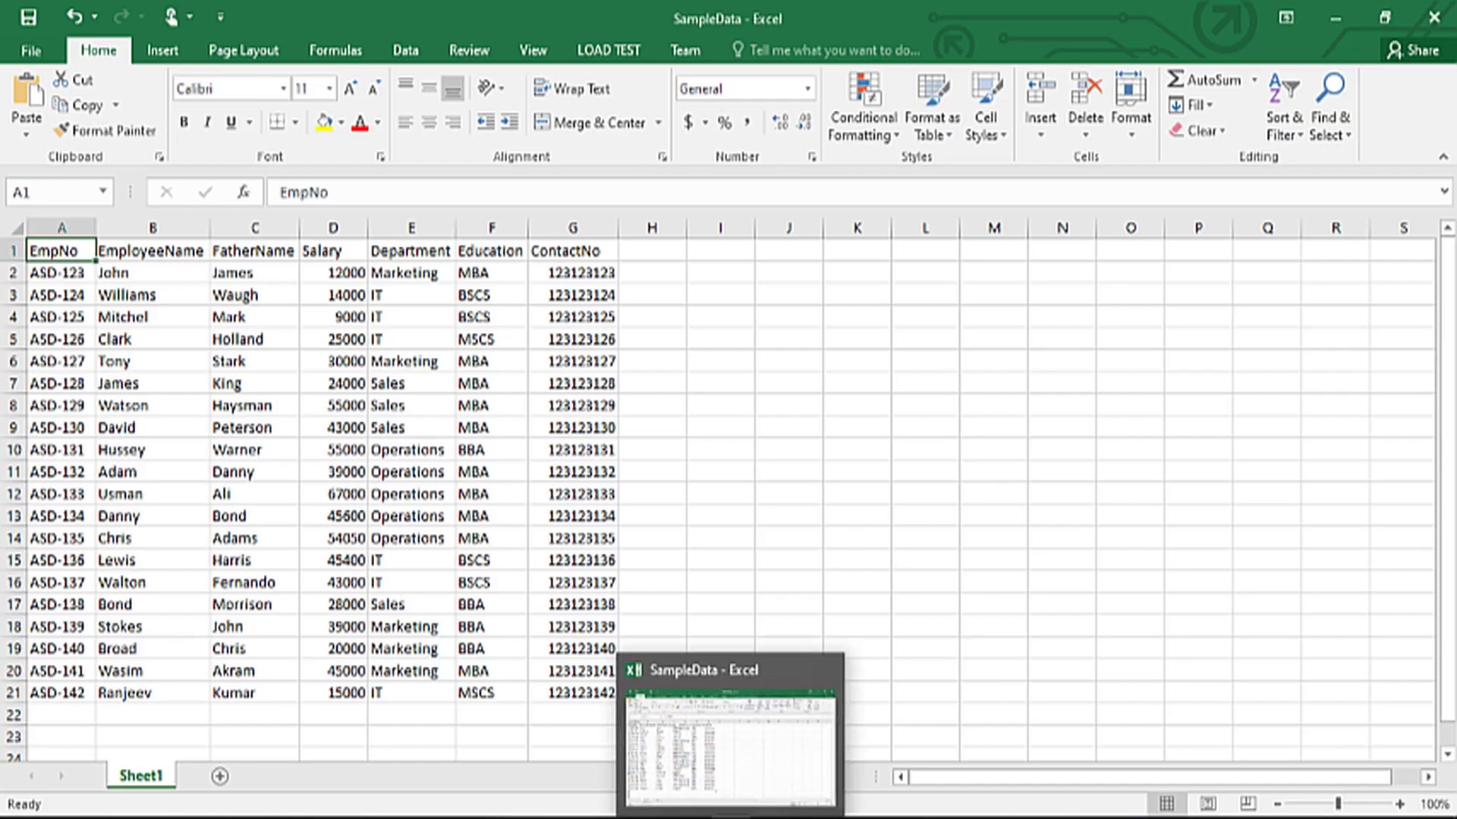
pyautogui.click(292, 818)
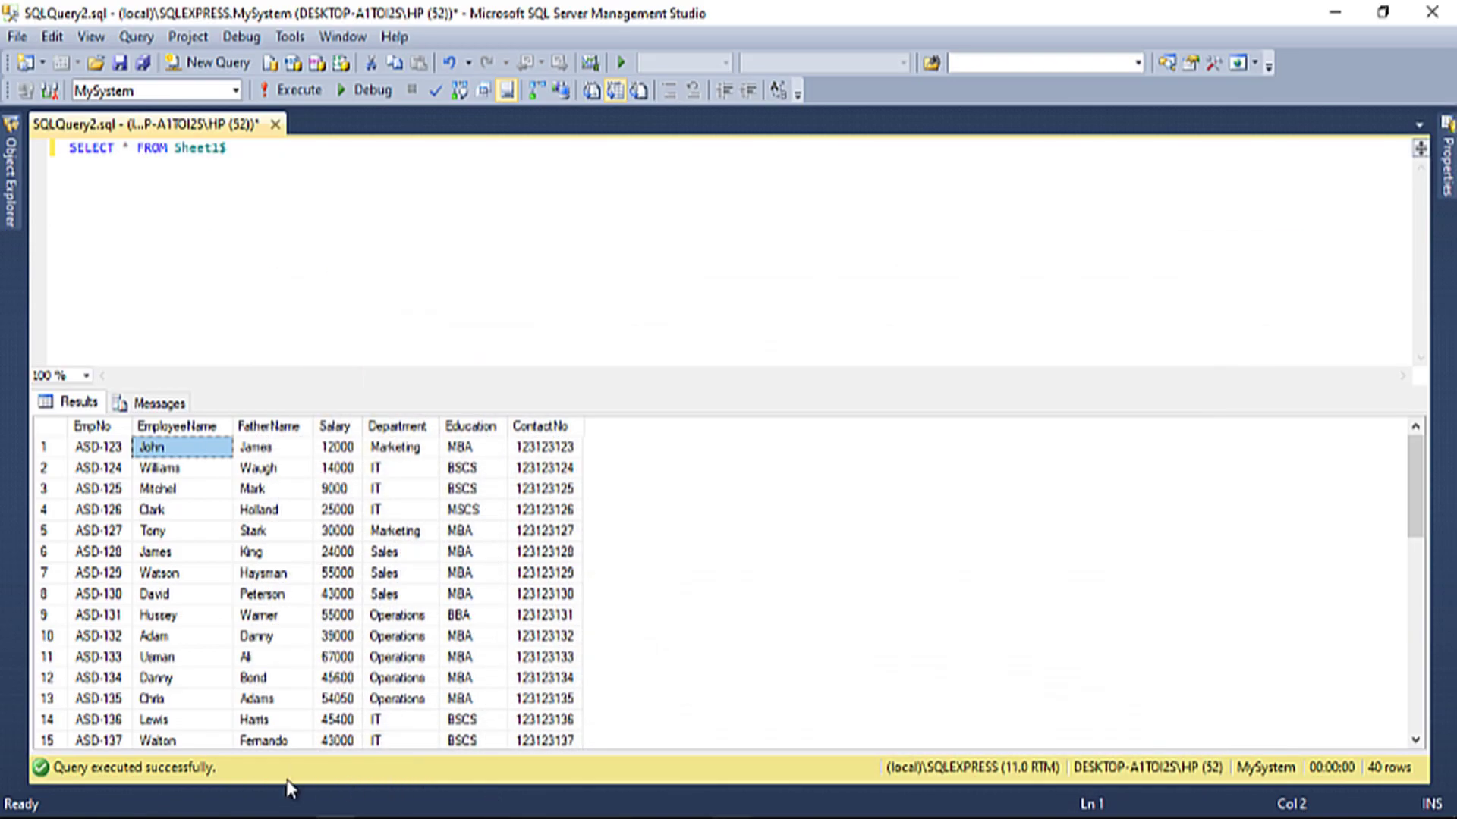
pyautogui.click(311, 207)
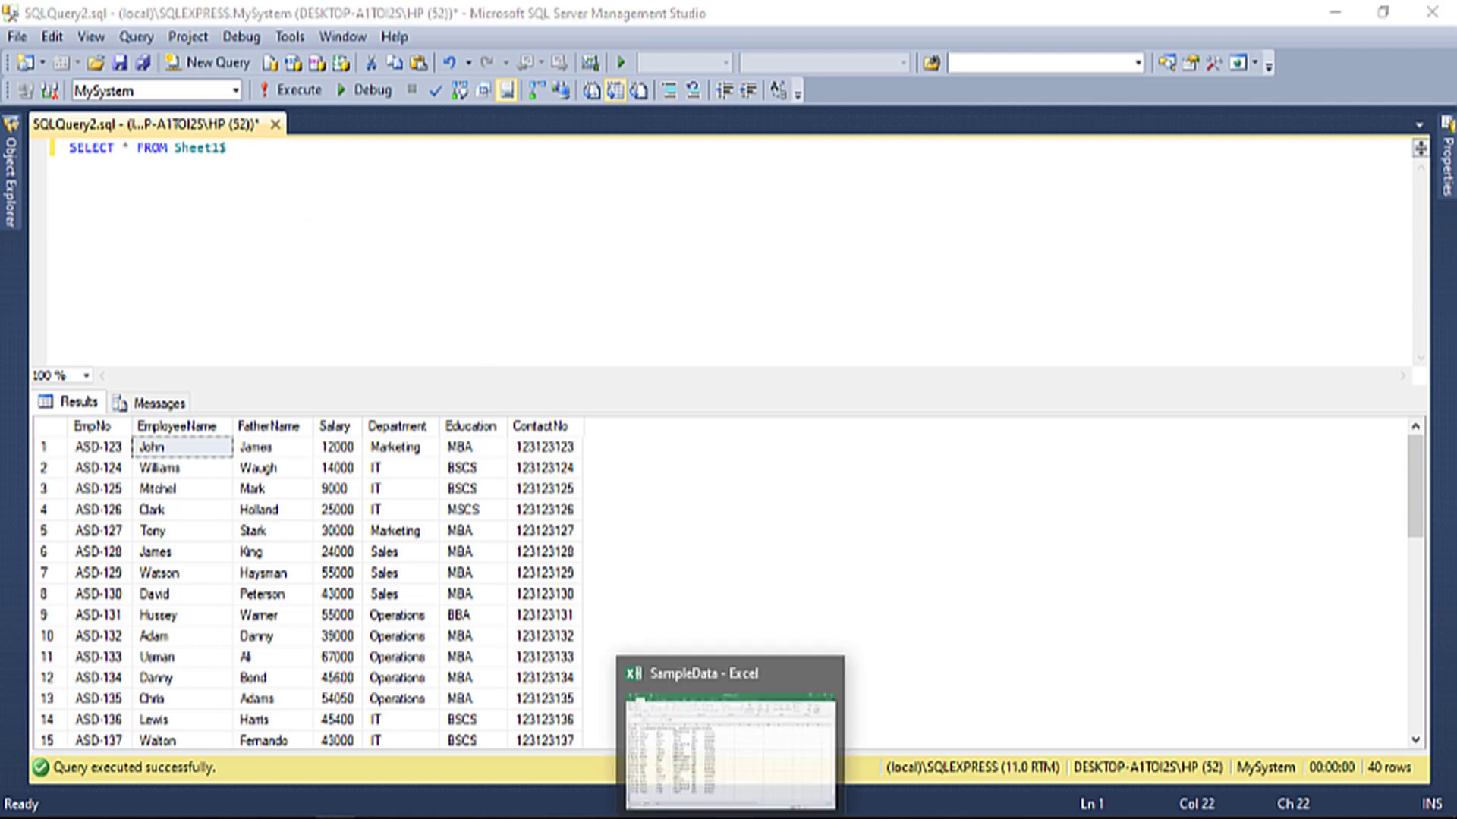
pyautogui.click(728, 729)
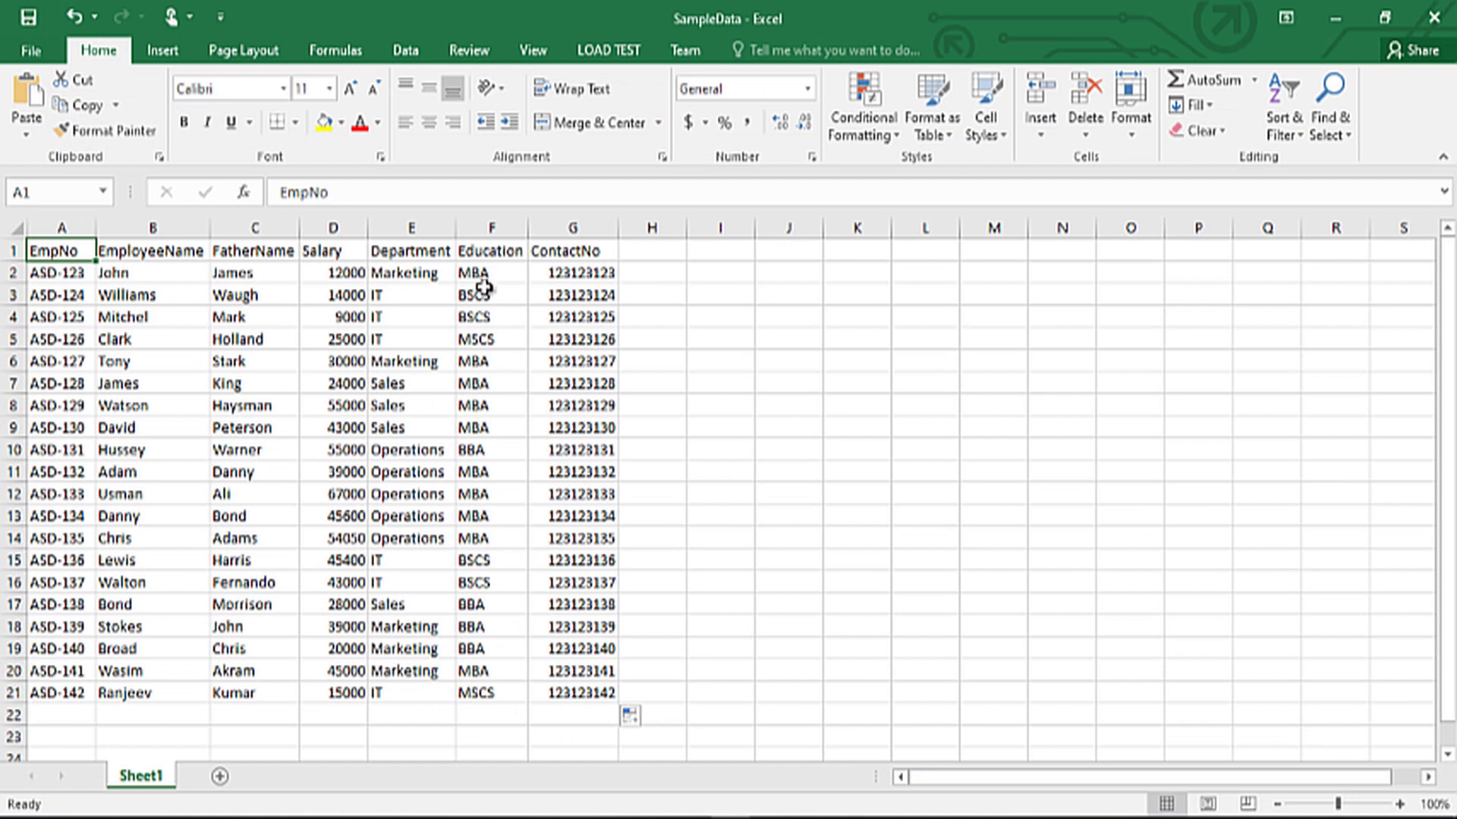
pyautogui.click(82, 251)
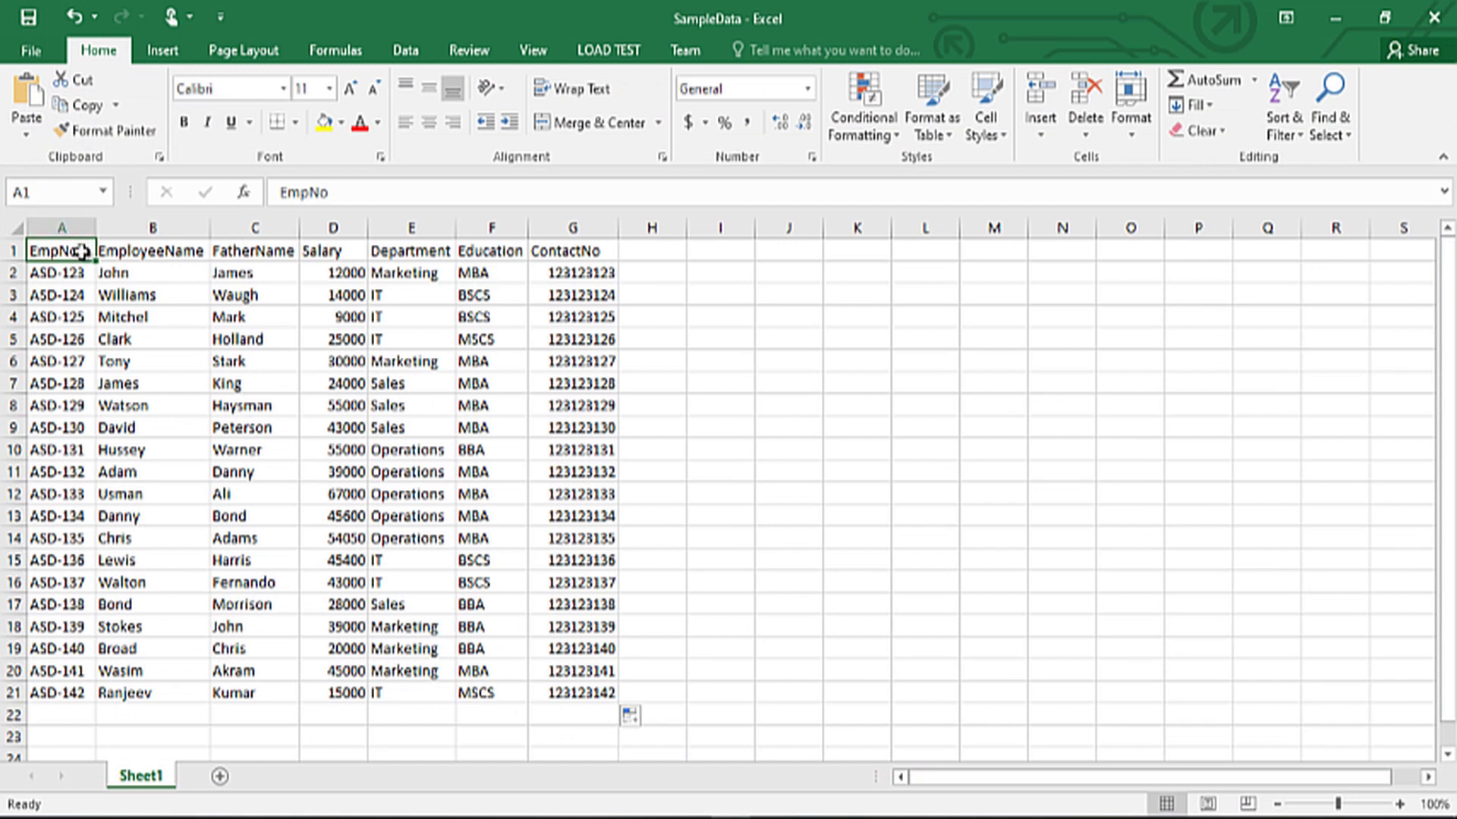
pyautogui.moveTo(82, 251); pyautogui.dragTo(493, 252)
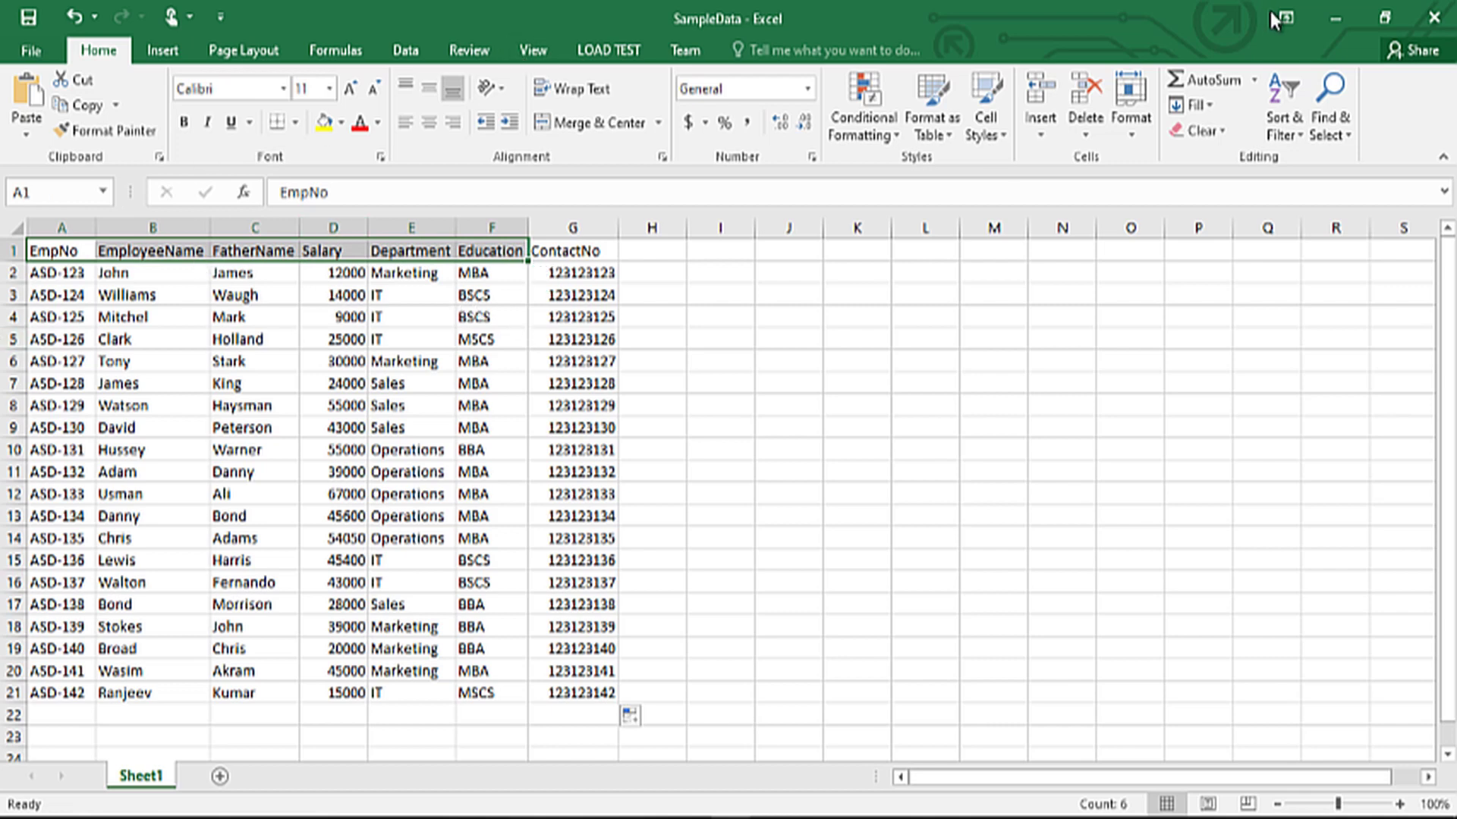
pyautogui.click(1336, 7)
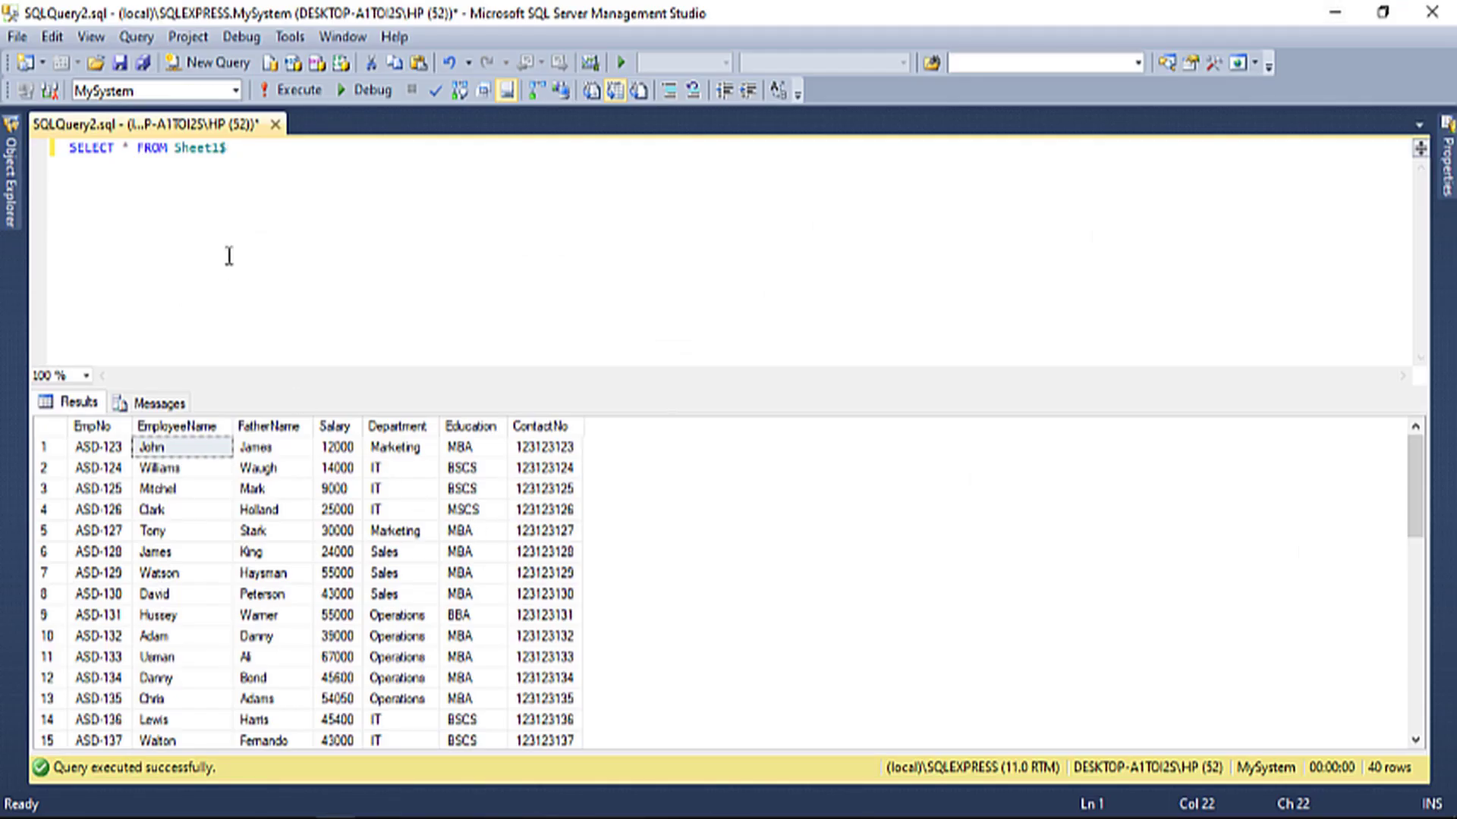
# - Show the available tasks for the MySystem database in Object Explorer
pyautogui.click(4, 209)
pyautogui.scroll(3, 91, 314)
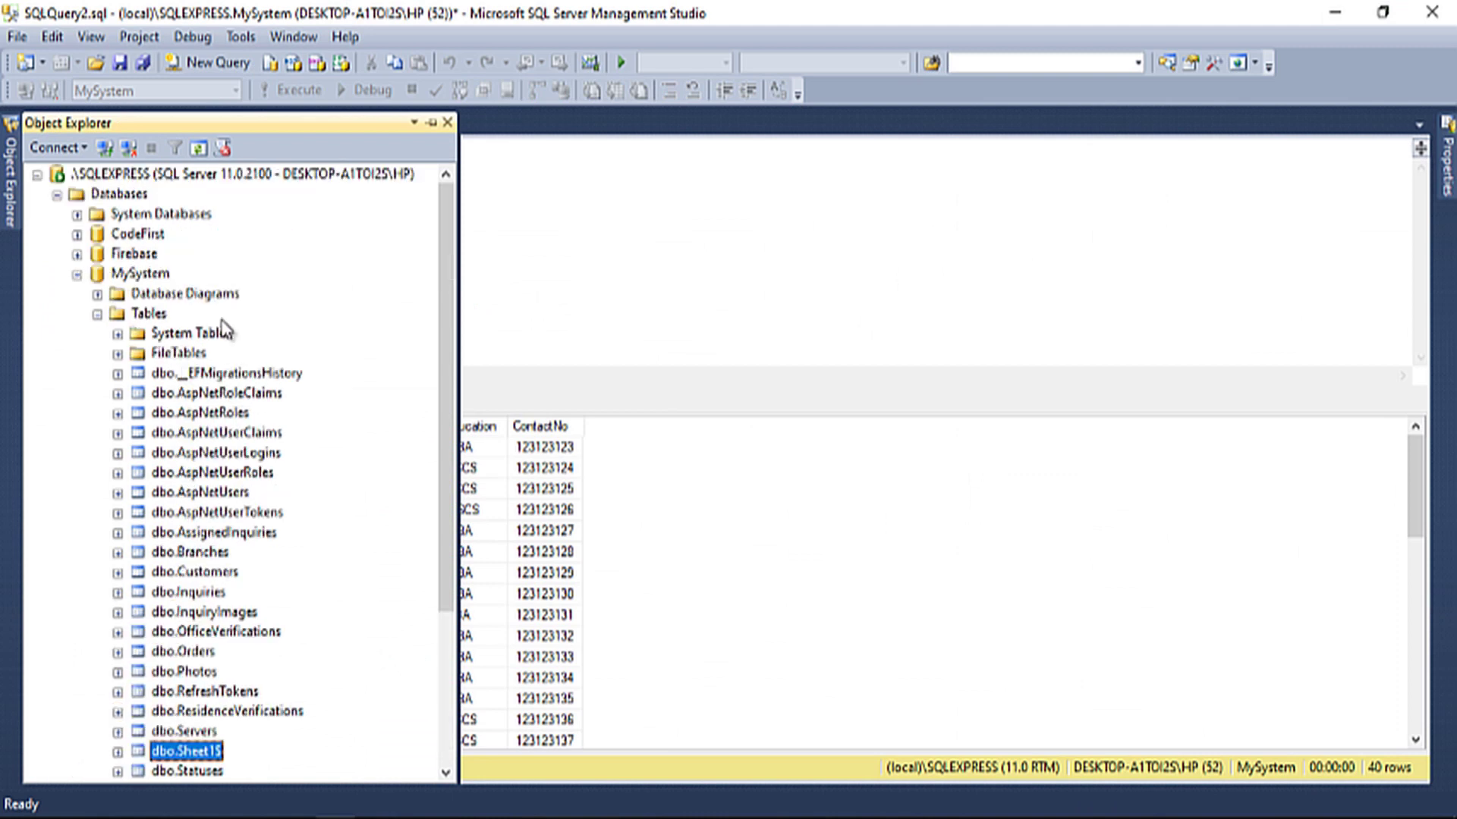
pyautogui.rightClick(138, 275)
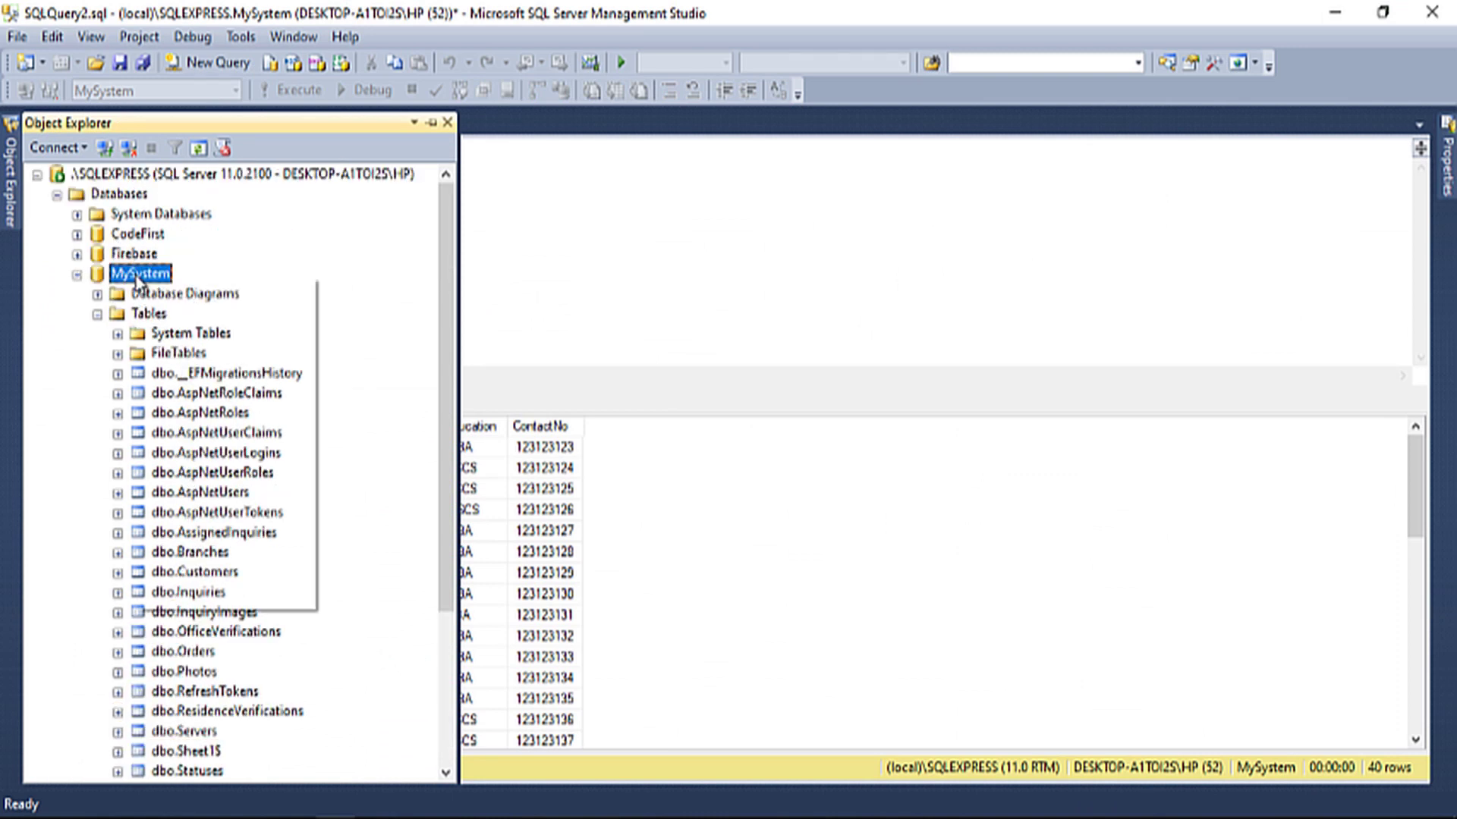
pyautogui.moveTo(220, 372)
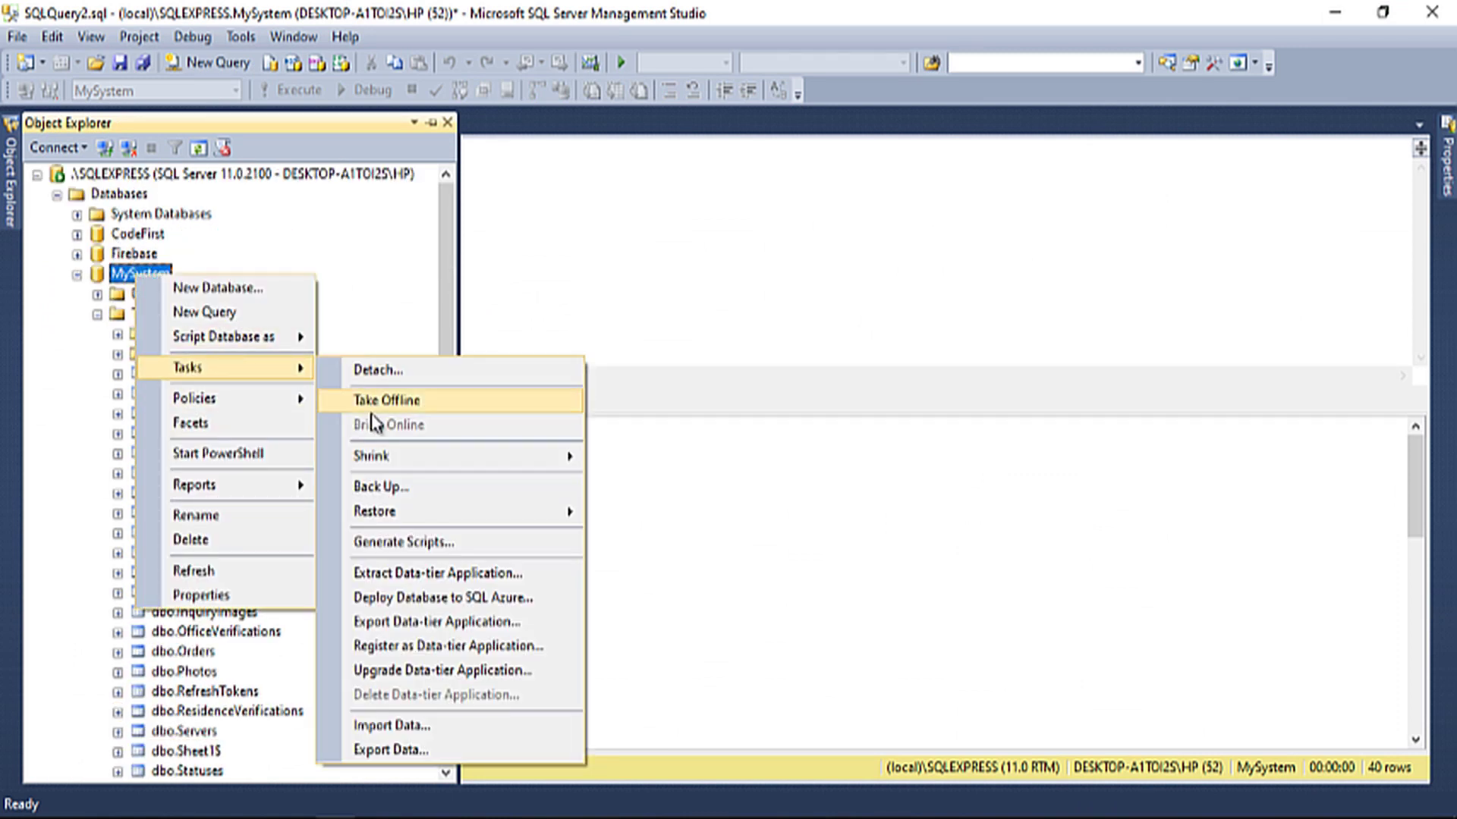